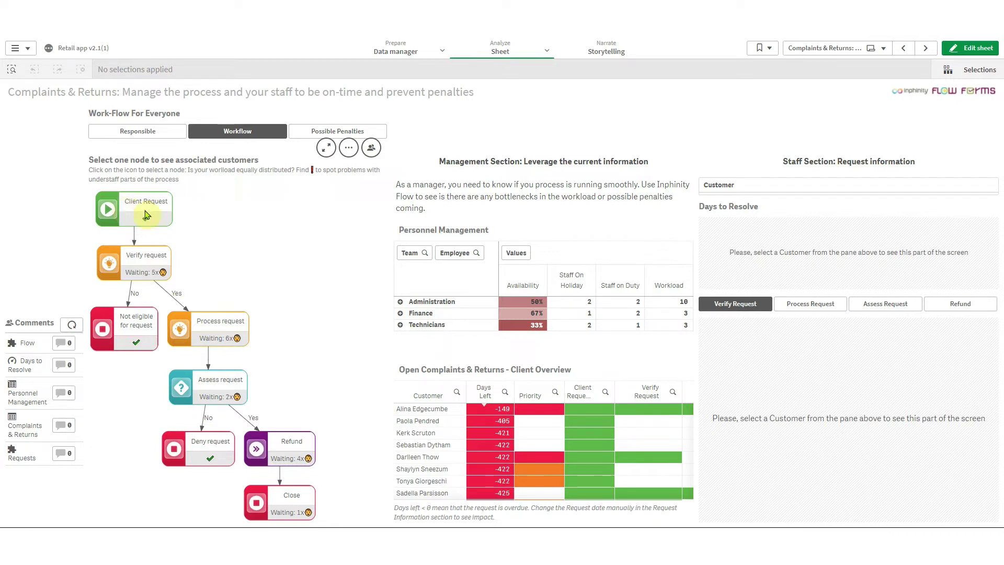
- Open the sheet for editing and place an Inphinity Flow object in the empty space above the Management Section heading
click(977, 51)
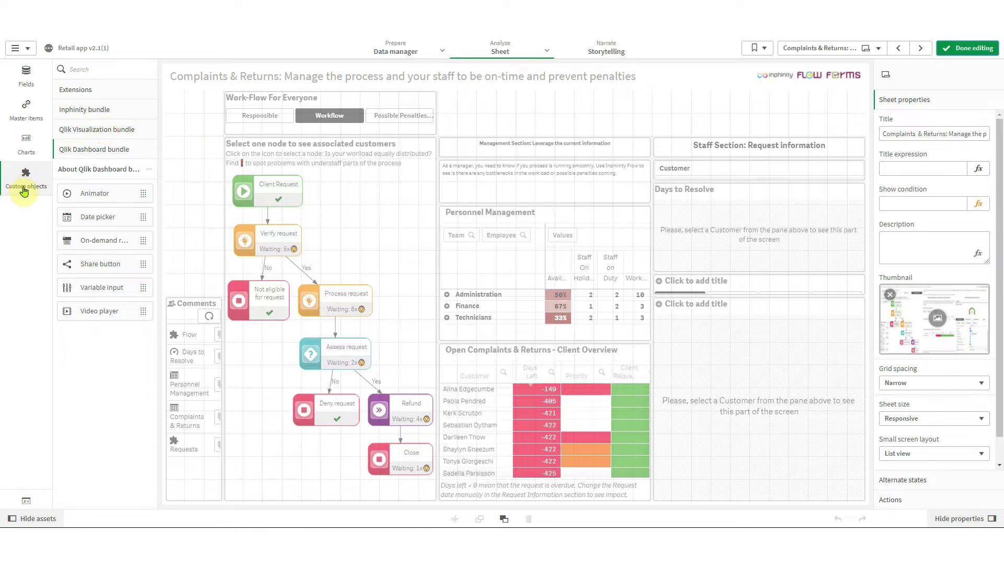
click(112, 110)
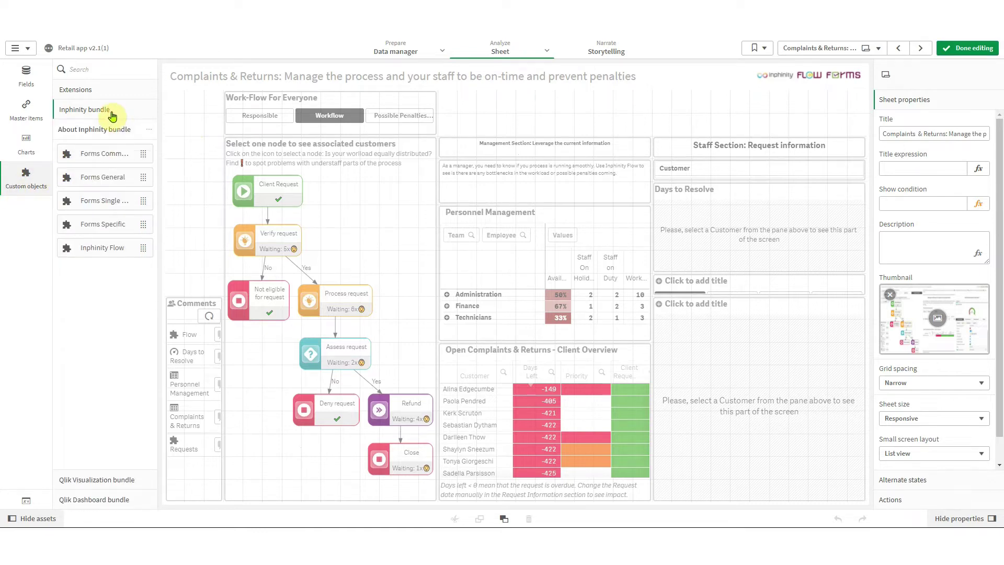
drag(91, 250, 478, 116)
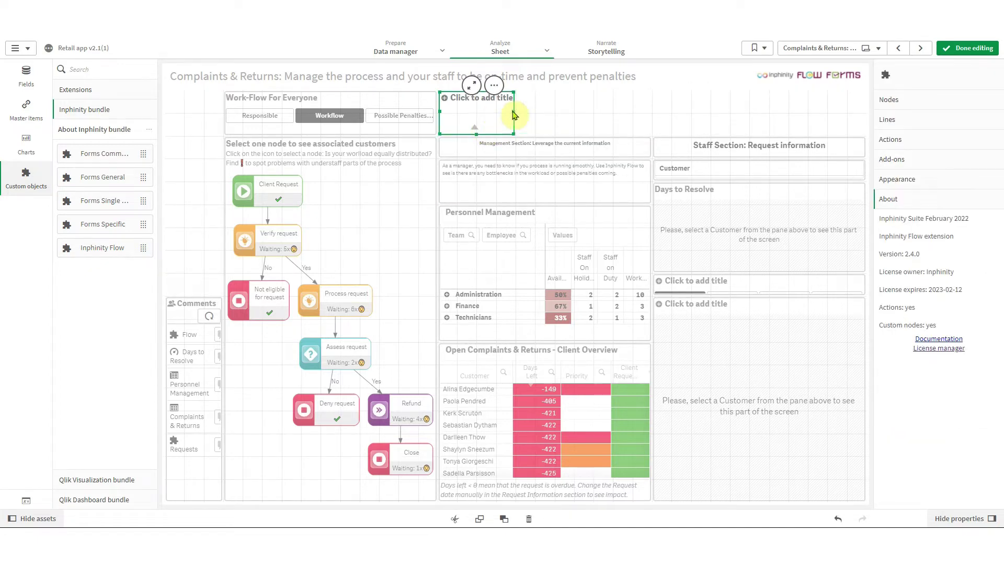
- Turn off Navigation and Show warnings in the new flow object's presentation settings
click(909, 185)
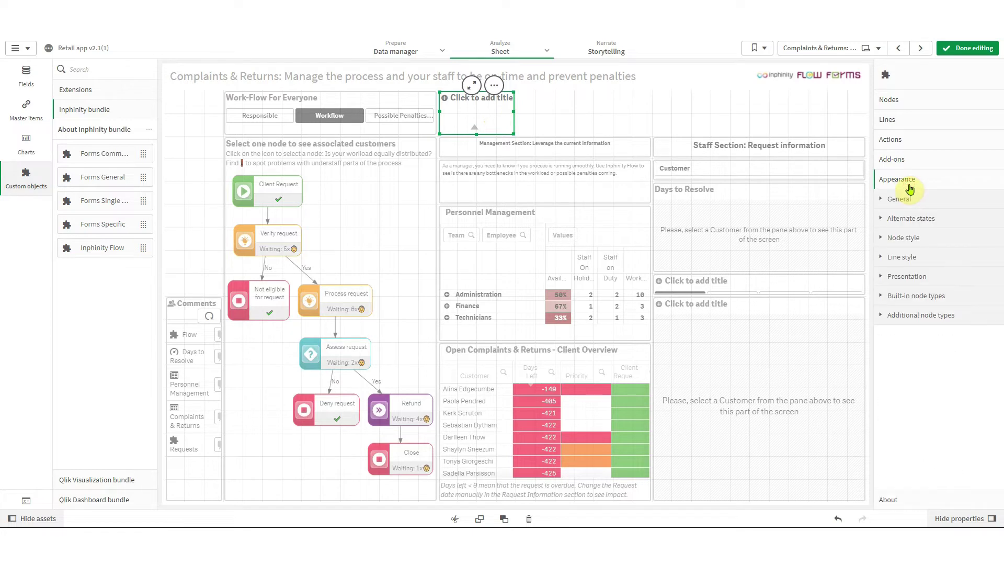
click(917, 277)
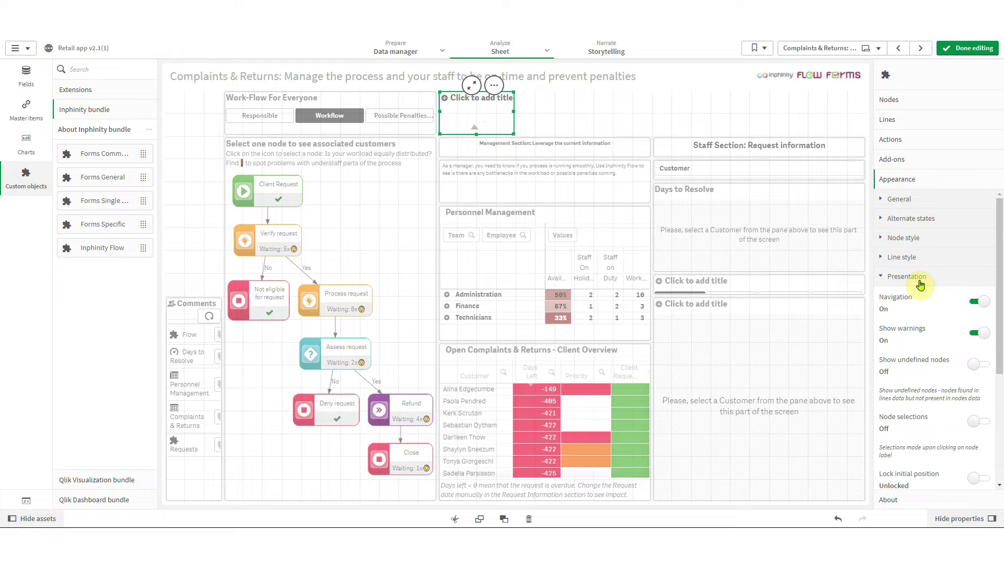
click(978, 302)
click(977, 333)
scroll(939, 417, down, 1)
scroll(939, 419, up, 1)
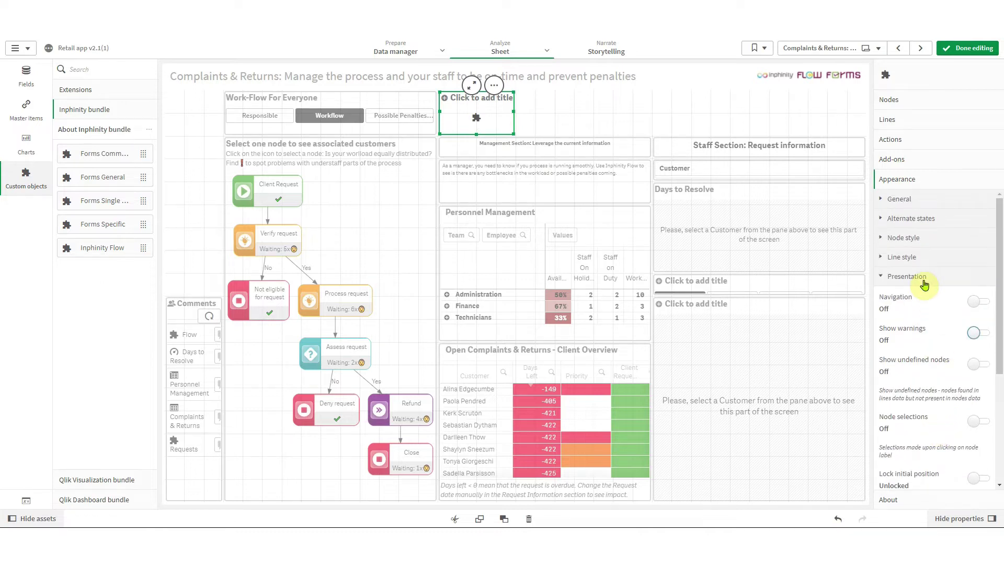
click(924, 284)
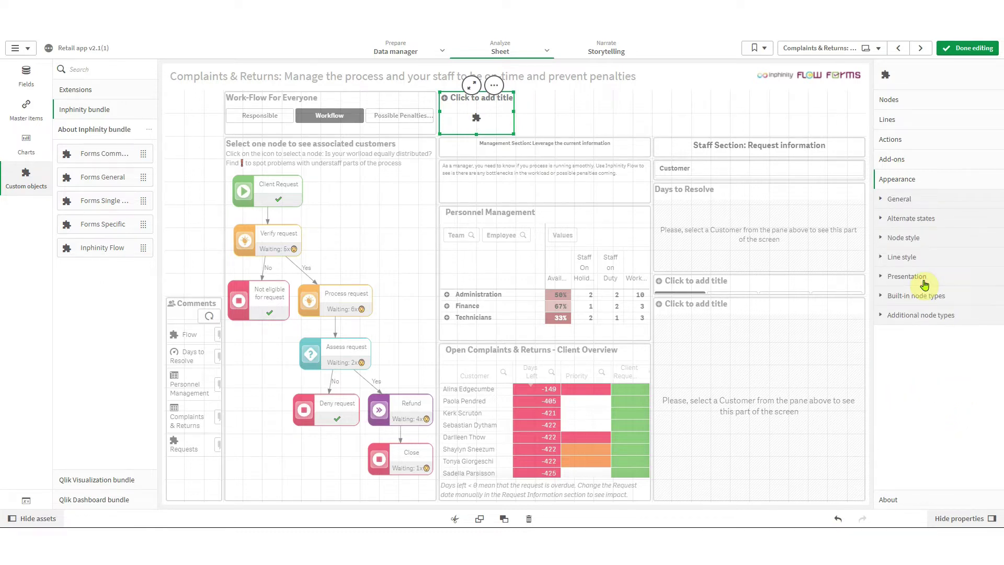
- Define the flow object's node with the id ='1' and the type ='start'
click(906, 101)
click(908, 133)
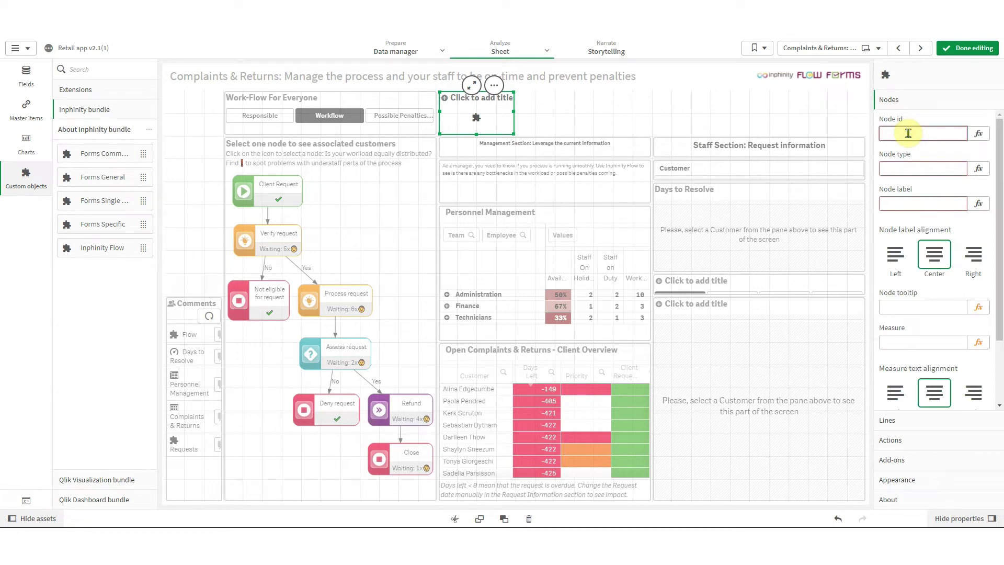
text(='1')
key(Return)
click(913, 173)
text(='start')
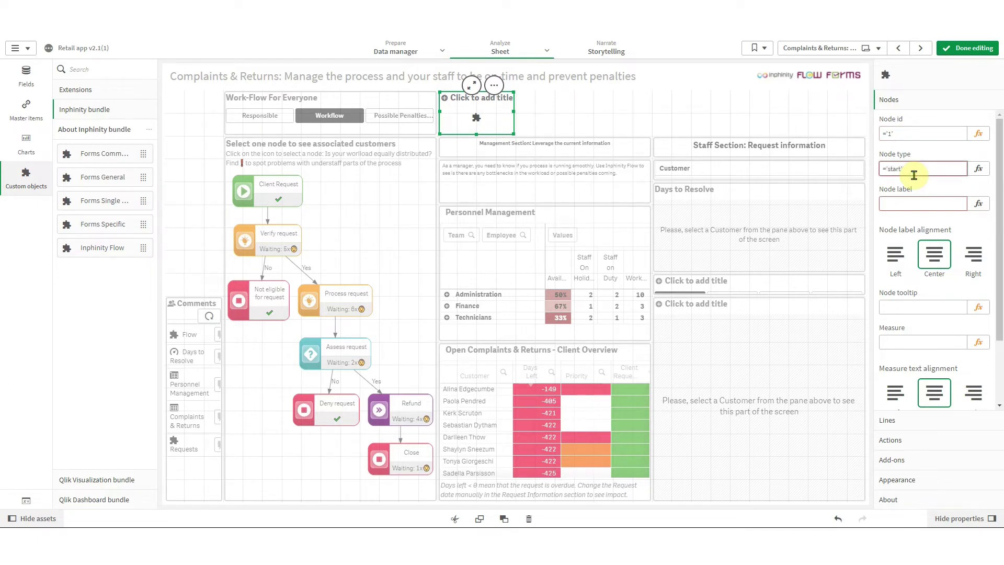
key(Return)
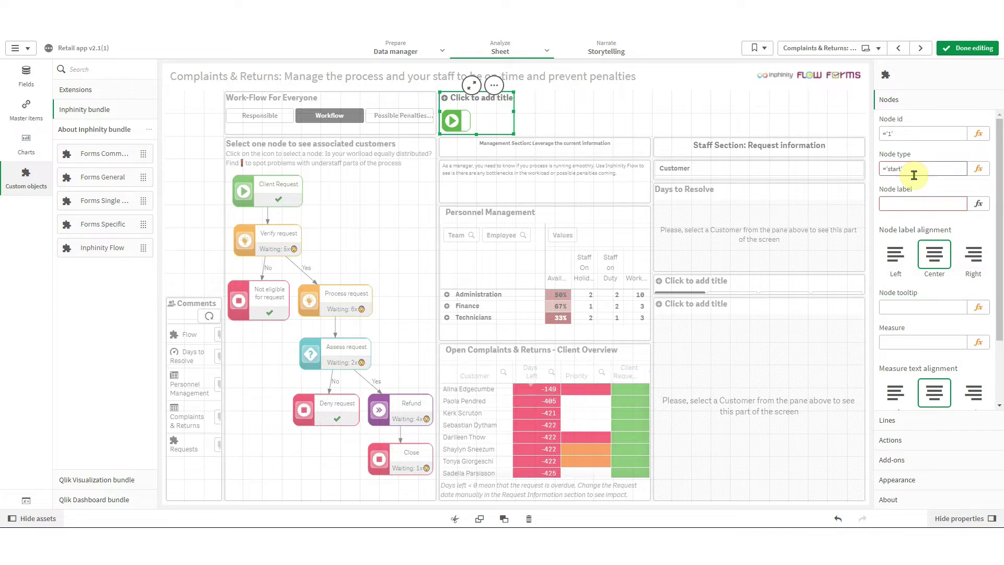
- Set the node label to ='Update data' and finish editing the sheet
click(915, 202)
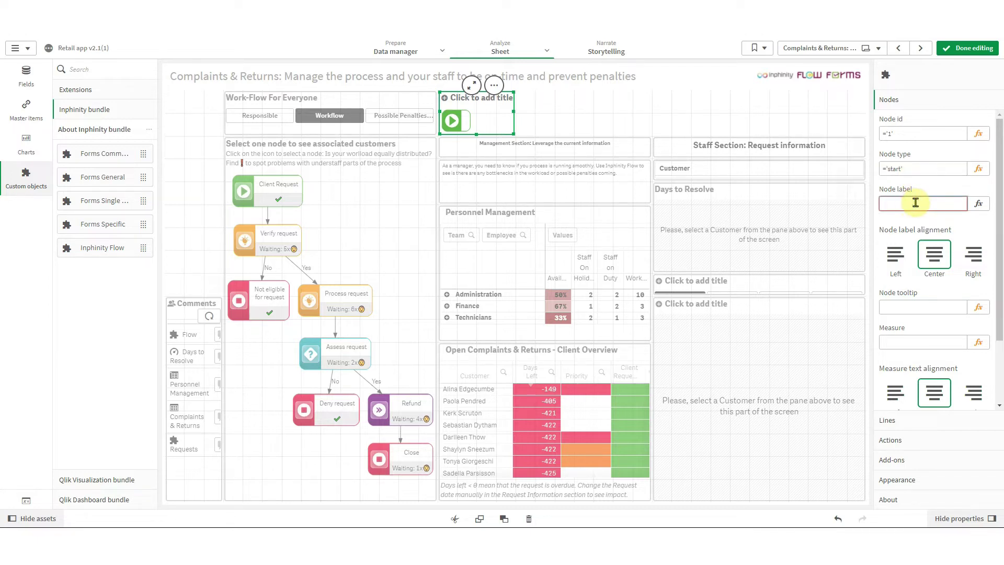
text(Update da)
key(Home)
text(=')
click(924, 202)
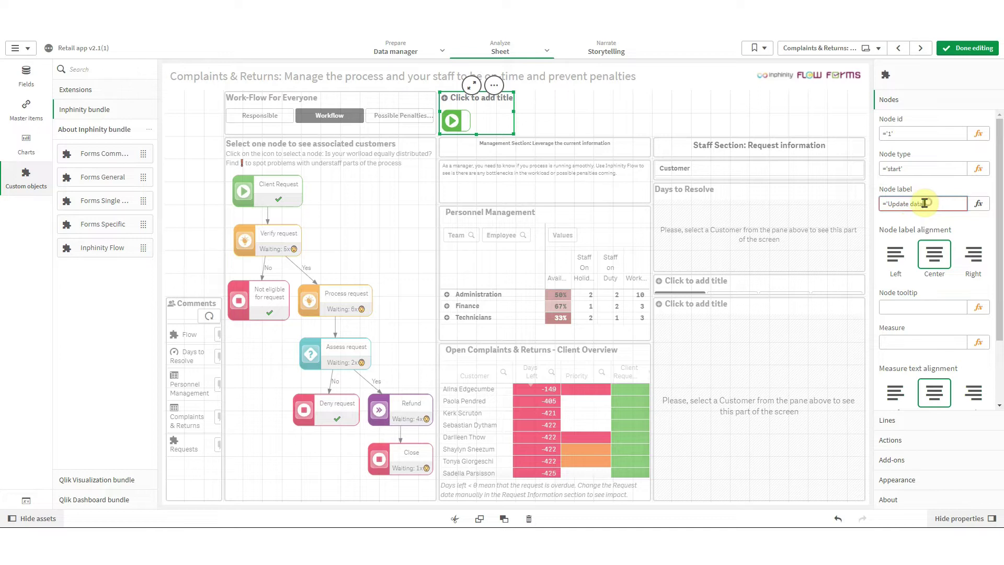
text(')
click(450, 125)
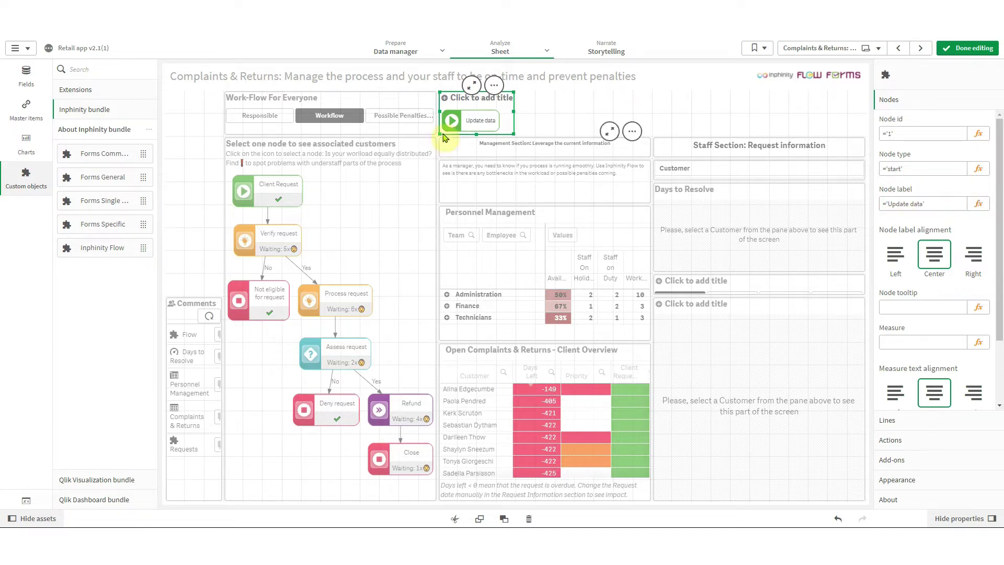
click(964, 50)
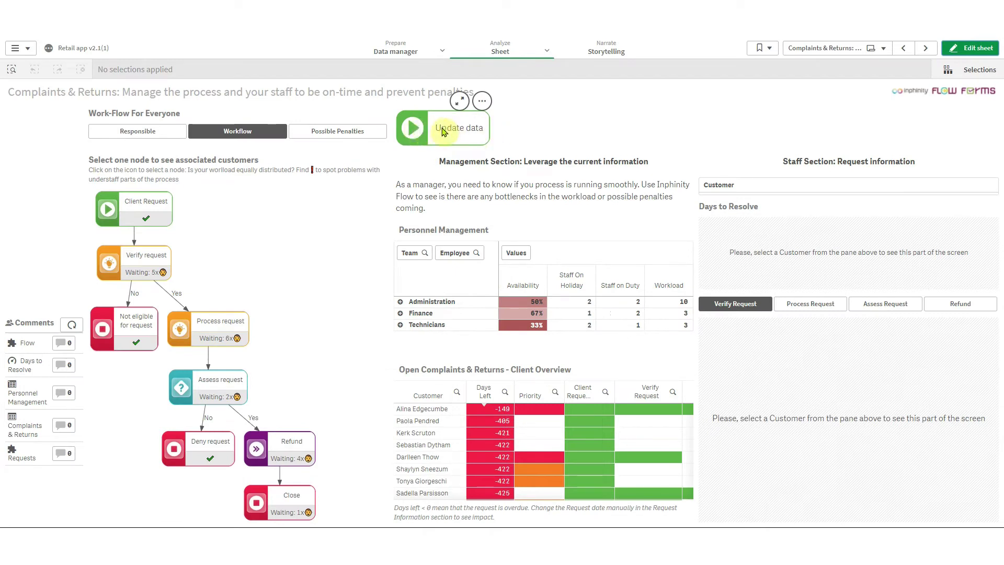
- Reopen the sheet for editing and add a Reload action labelled "Reload" to the flow object, with Current App as reload type
click(969, 49)
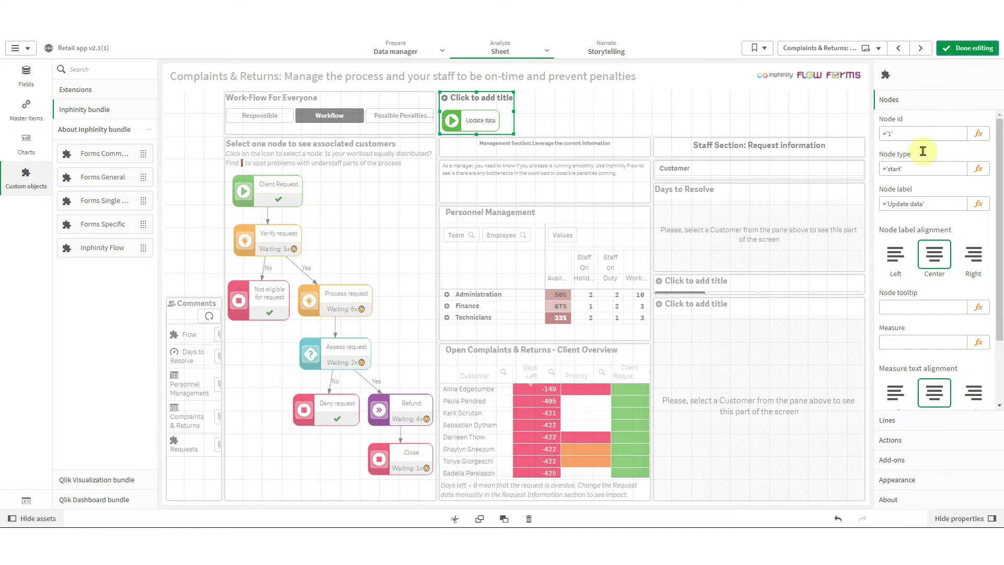
click(922, 444)
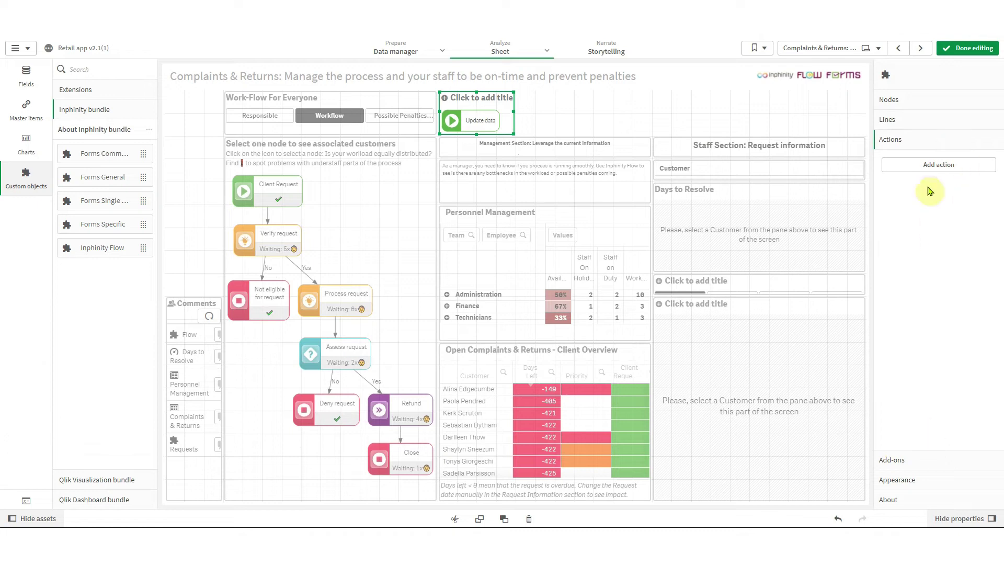
click(941, 165)
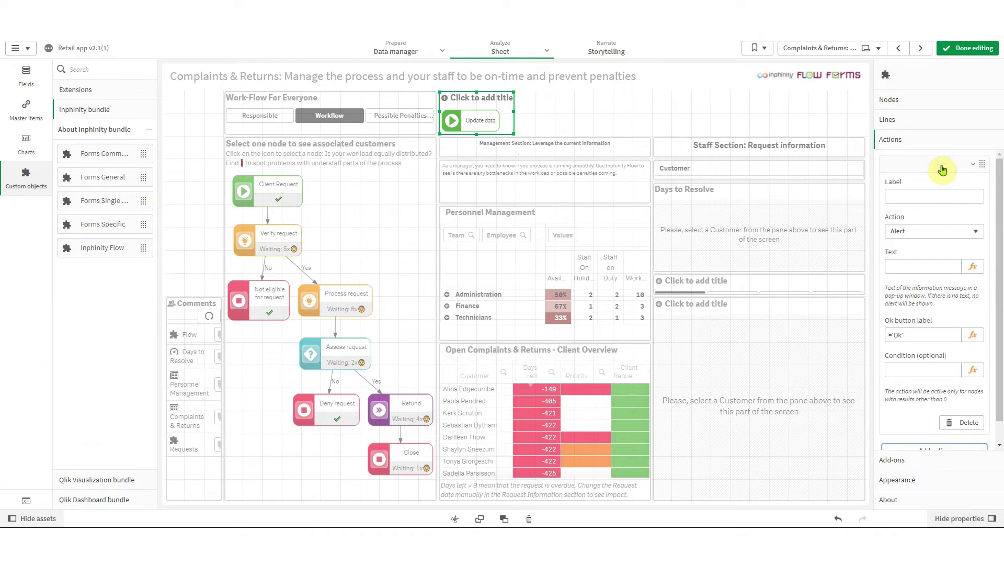
click(935, 231)
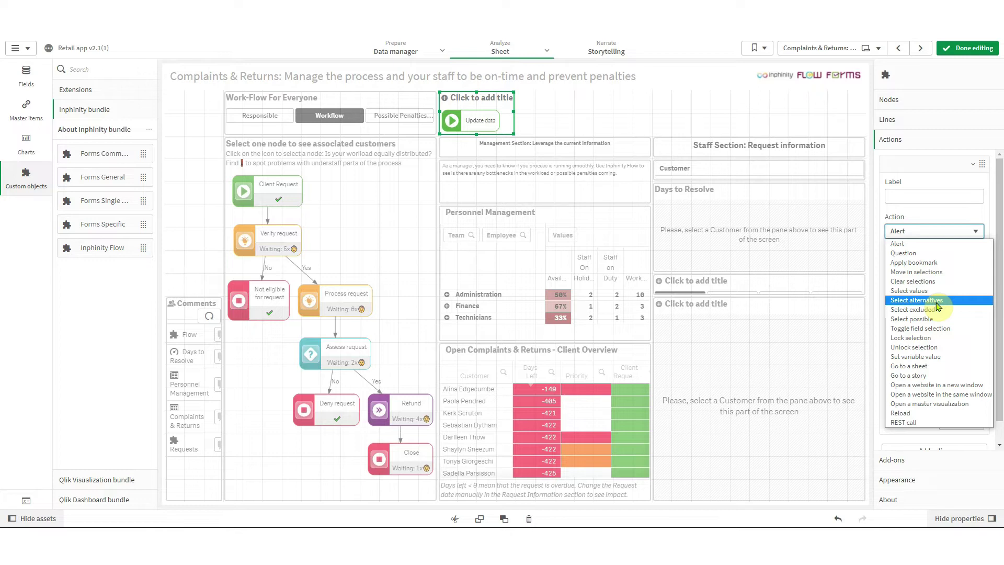
click(936, 413)
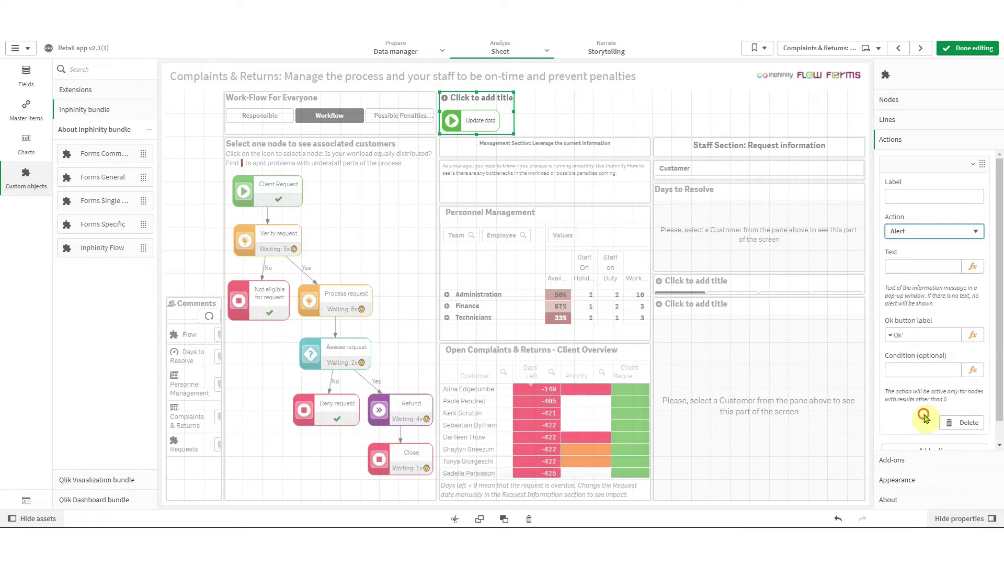
click(916, 195)
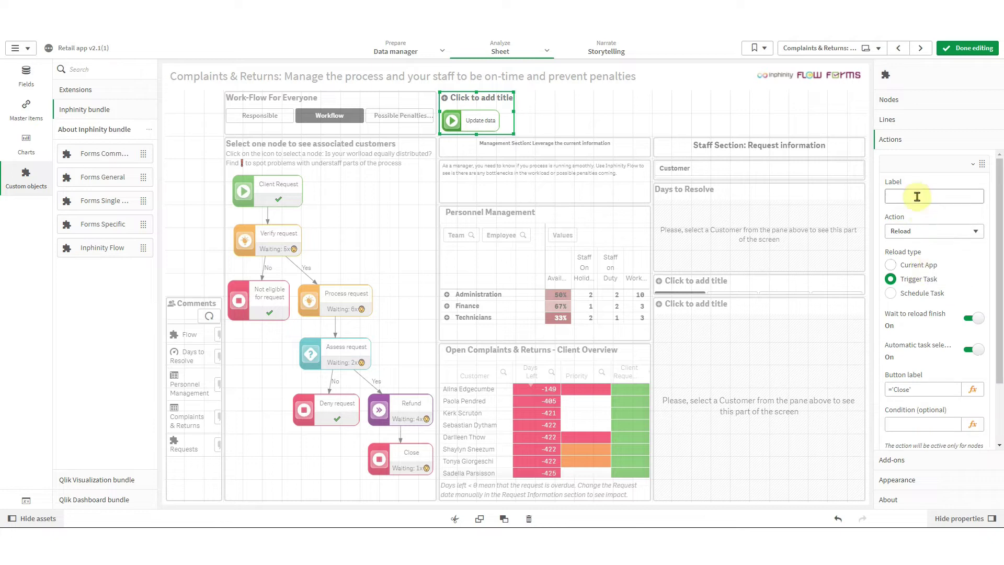
text(Reload)
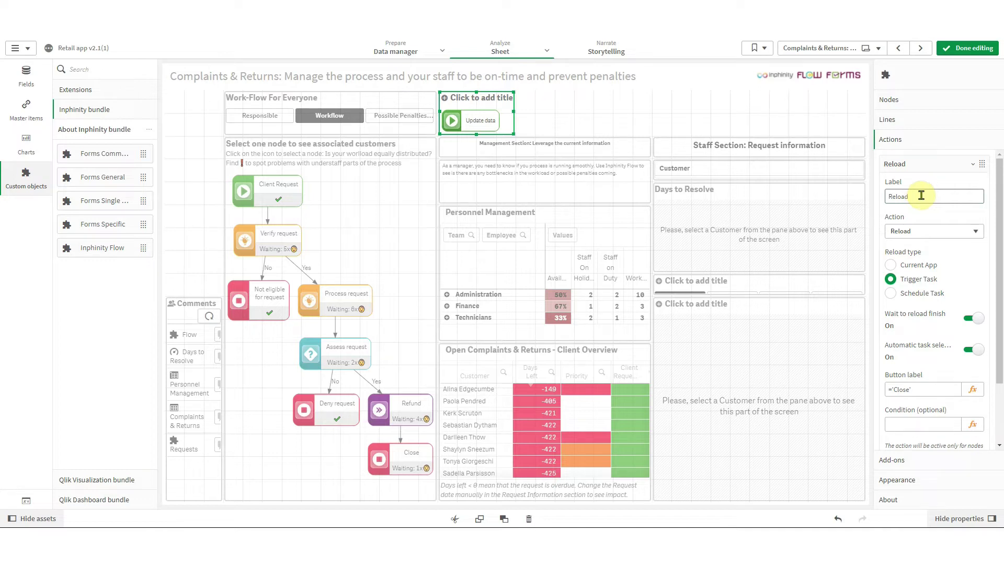
click(921, 265)
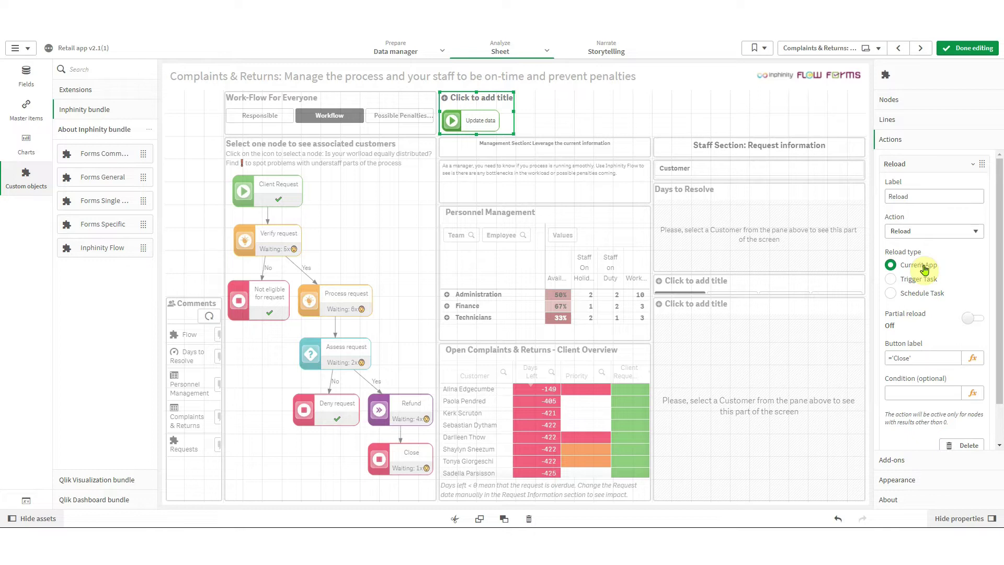
click(926, 164)
- Finish editing the sheet, test the reload with the Update data node, and close the resulting message
click(967, 48)
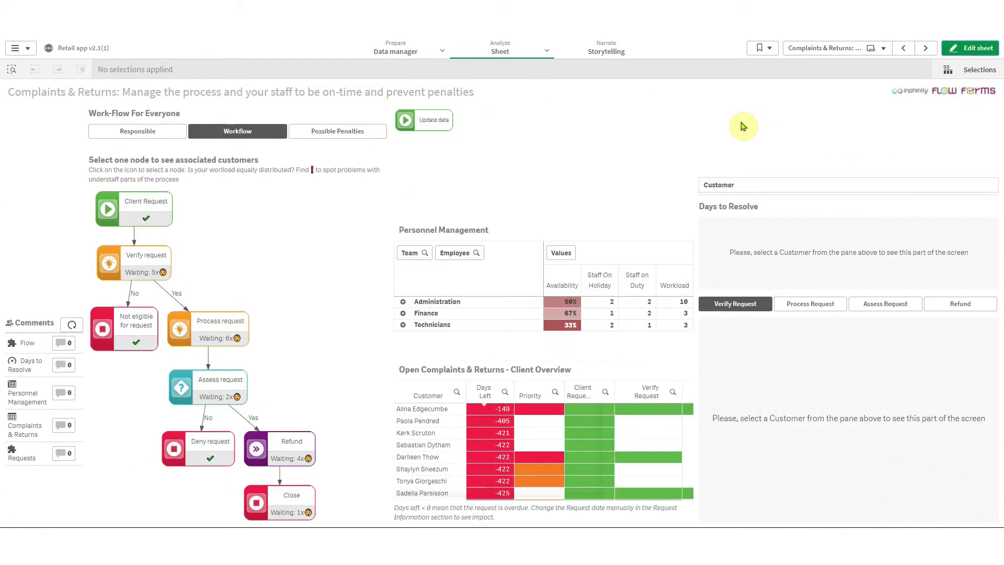
click(411, 133)
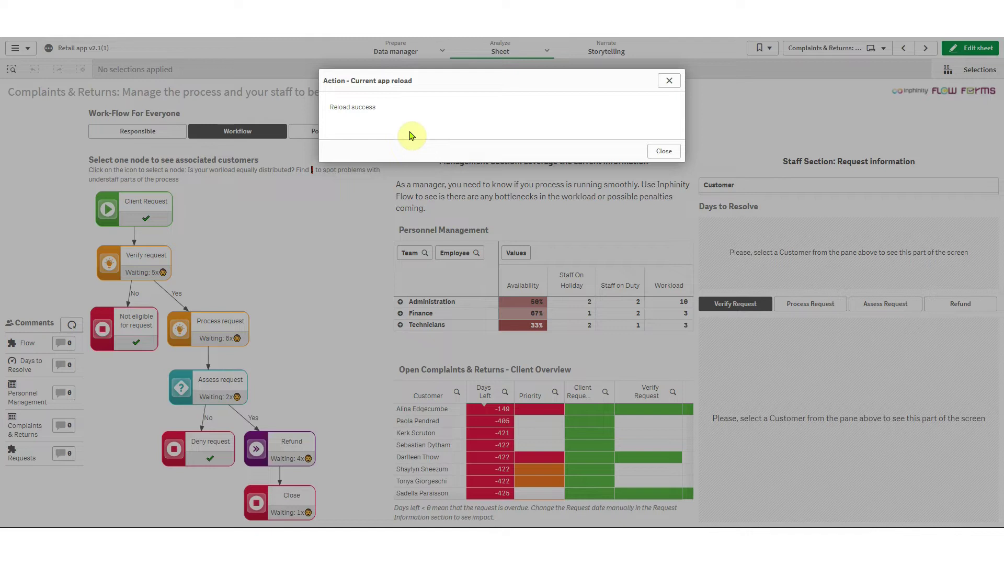
click(664, 151)
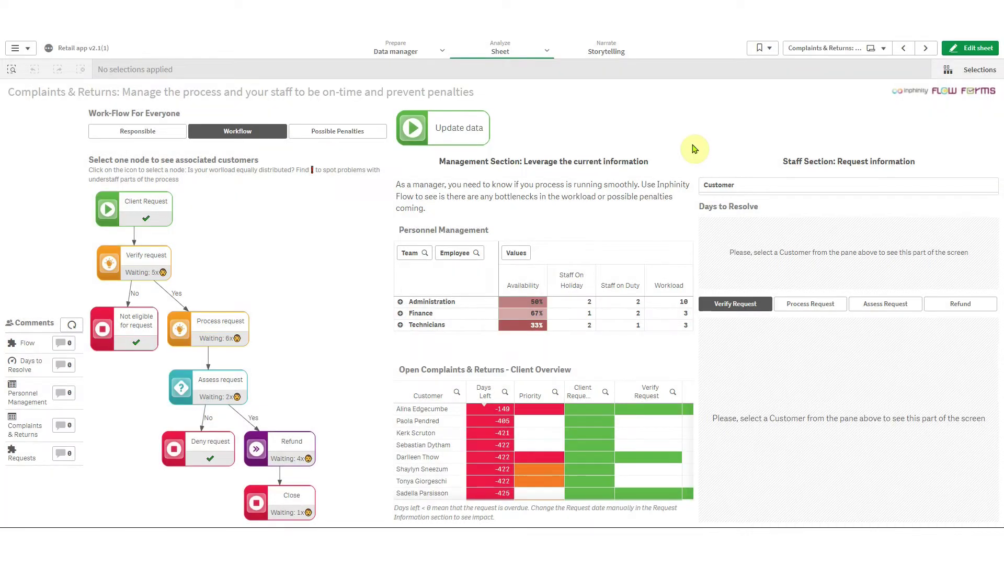
- Return to sheet editing and add a second action of type Alert to the flow object, labelled "Alert: reload triggered"
click(973, 47)
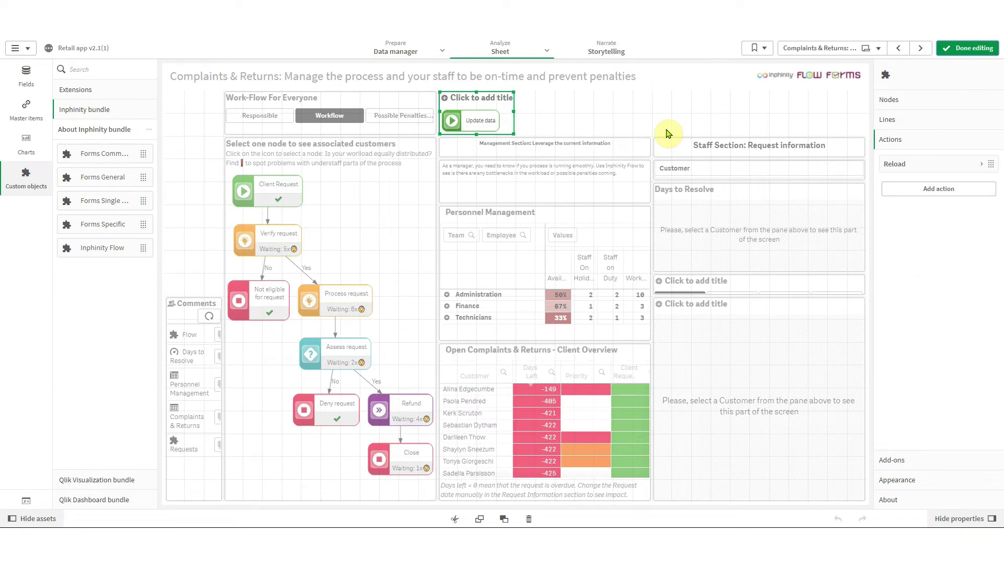
click(894, 189)
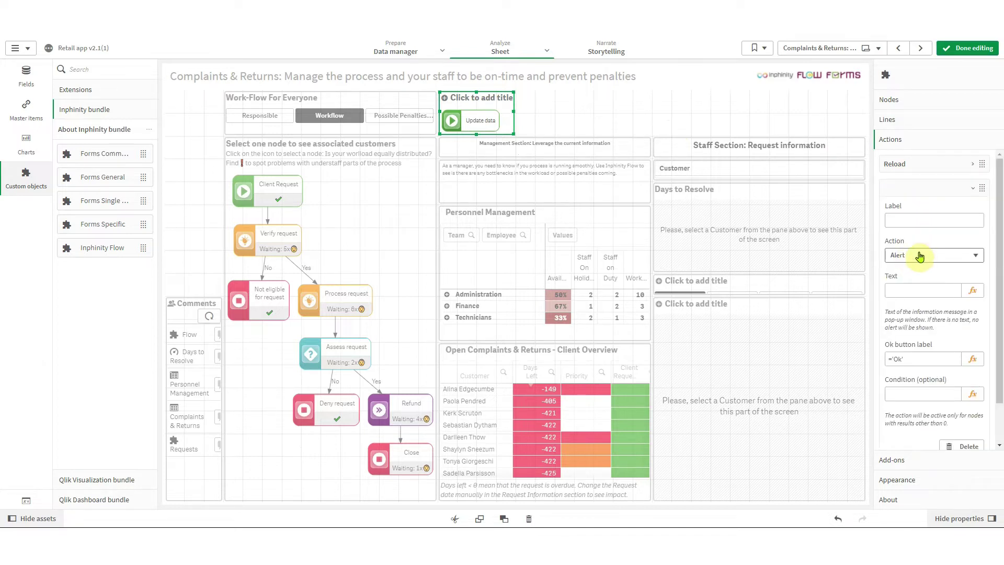
click(903, 219)
text(ert)
text(t reload triggered)
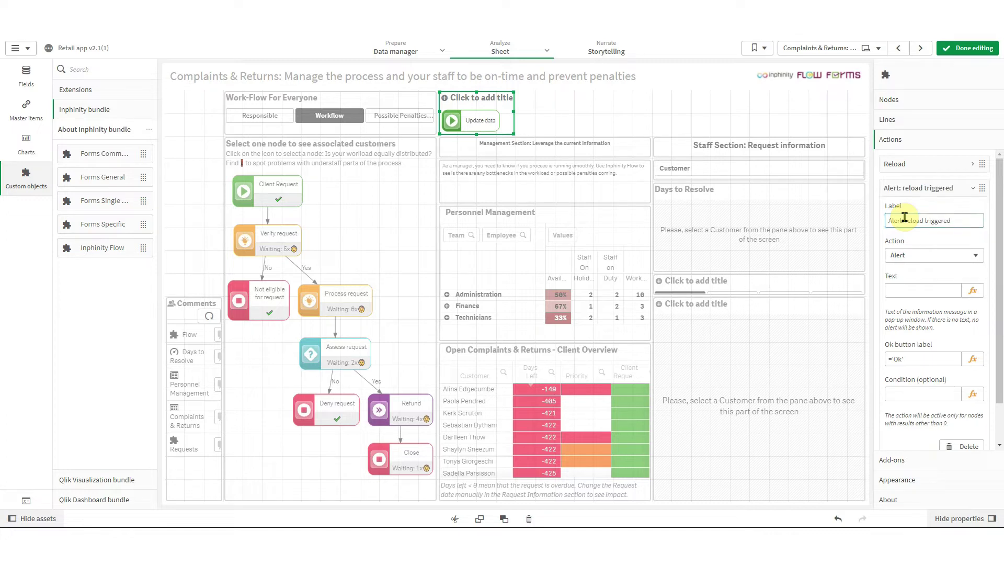
- Set the alert's text to ='The application will be reloaded now. It may takes 10 seconds.'
click(899, 288)
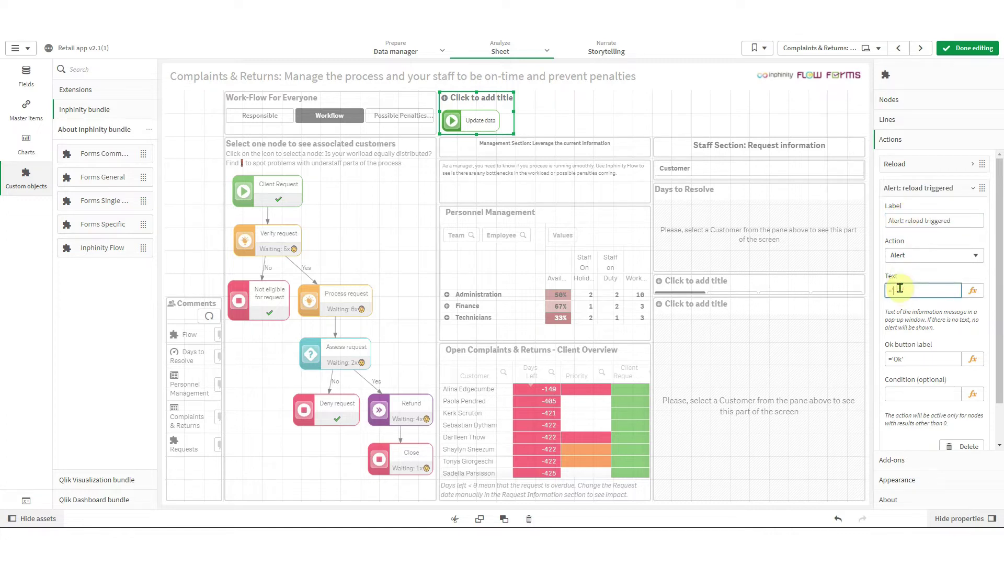
text(='The applictio)
key(BackSpace)
text(tion wi)
text(ll be reloaded now.)
text( It)
text( m)
text(ay takes)
text( 10 seconds)
text(.)
key(Return)
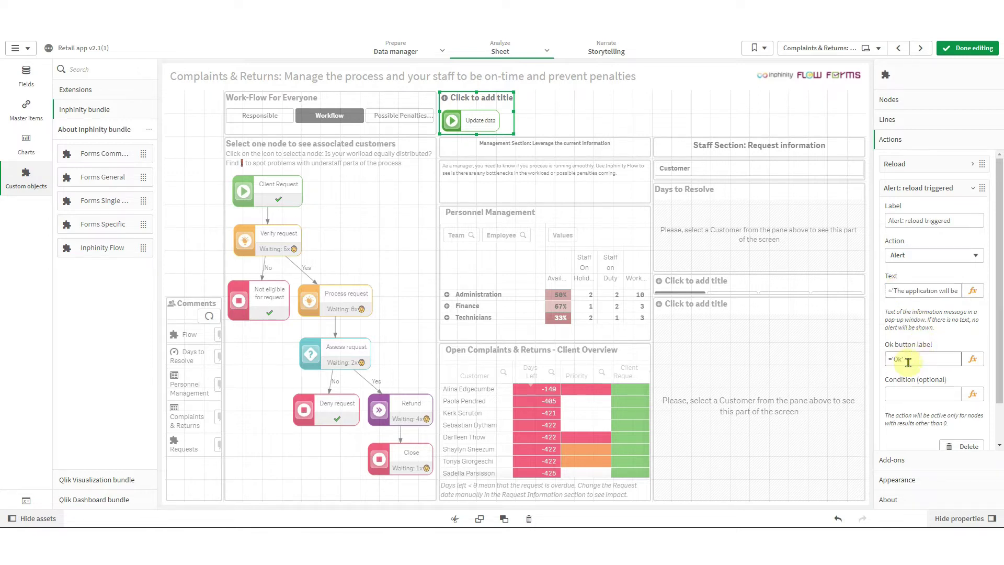
- Move the "Alert: reload triggered" action ahead of the Reload action and finish editing the sheet
click(915, 189)
drag(915, 189, 912, 162)
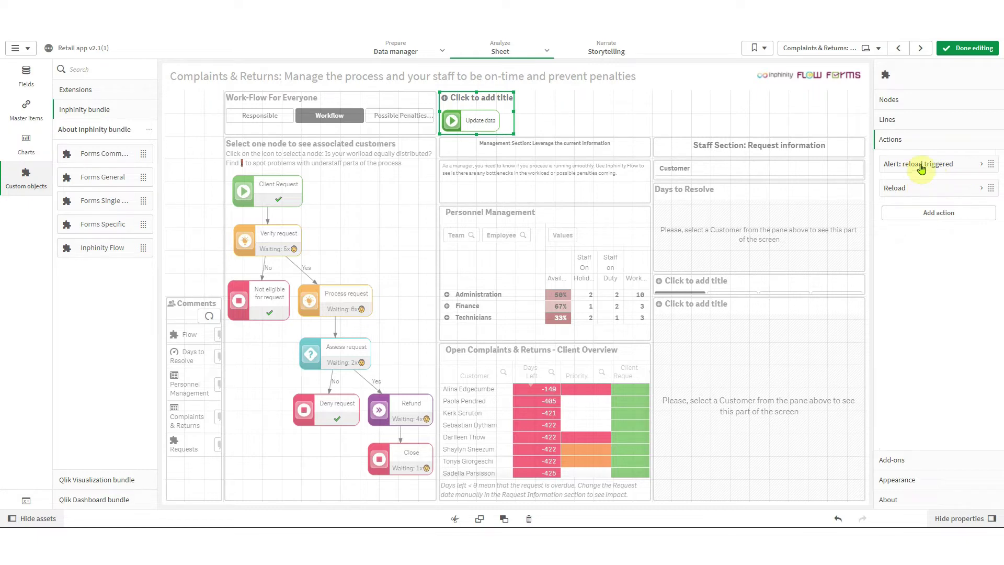
click(967, 47)
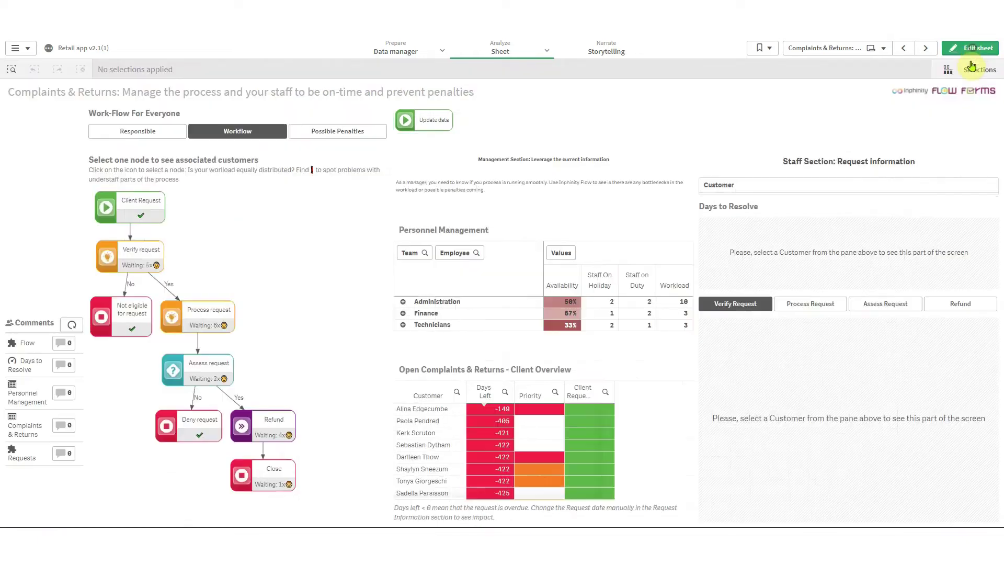
- Run the Update data node, accept the alert to start the reload, and close the reload message
click(414, 129)
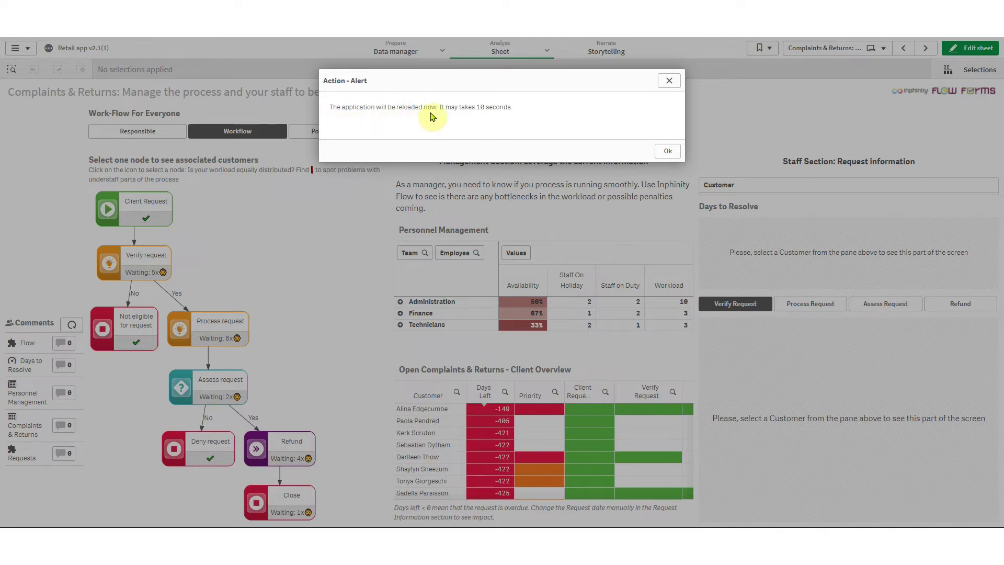
click(670, 150)
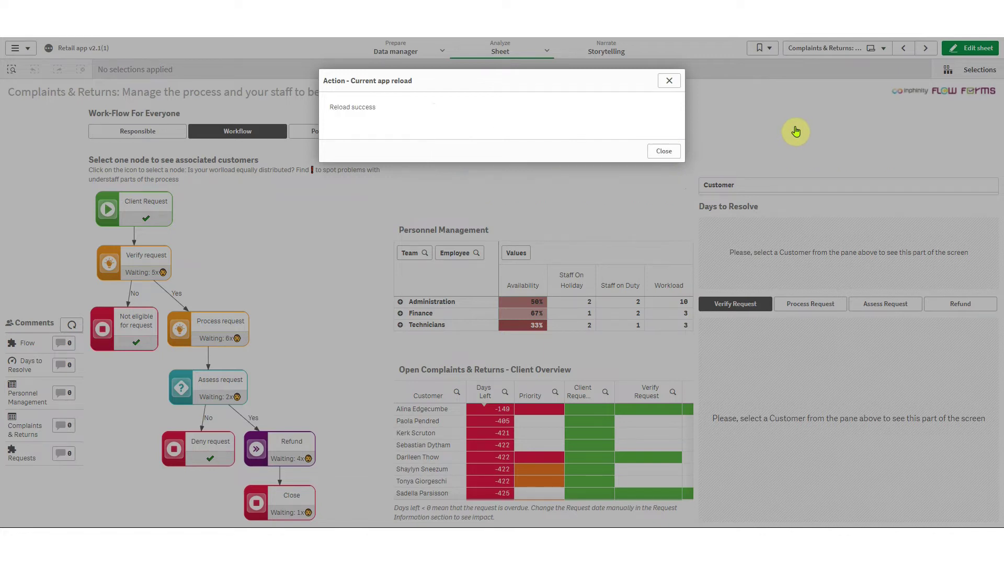
click(665, 151)
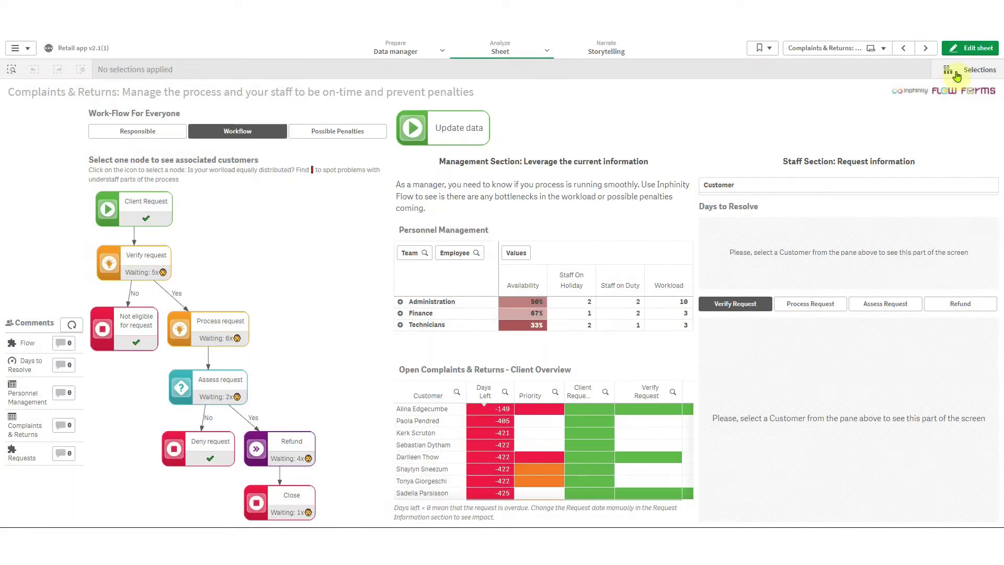
- Return to sheet editing, change the "Alert: reload triggered" action's type to Question and relabel it "Reload triggered"
click(969, 48)
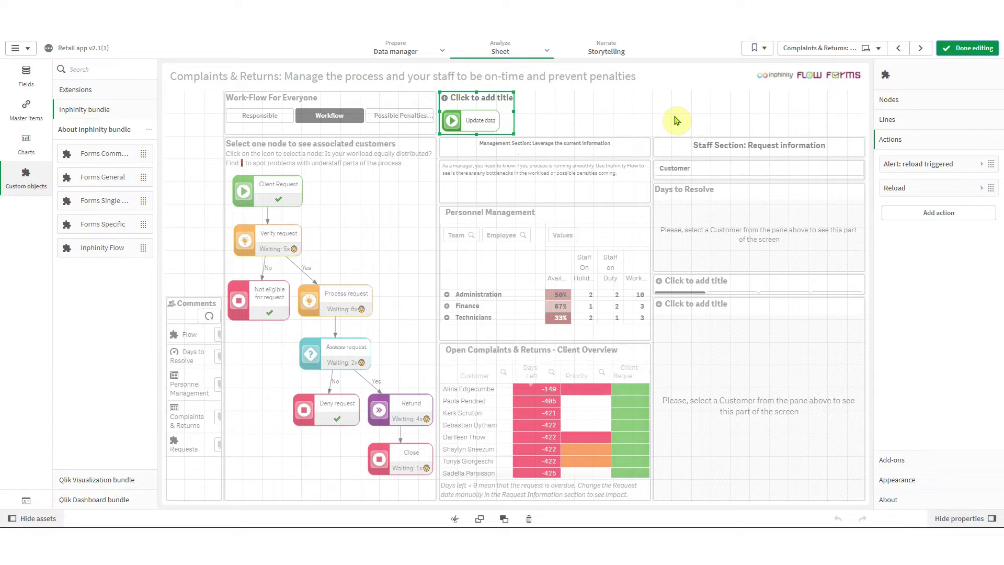
click(919, 170)
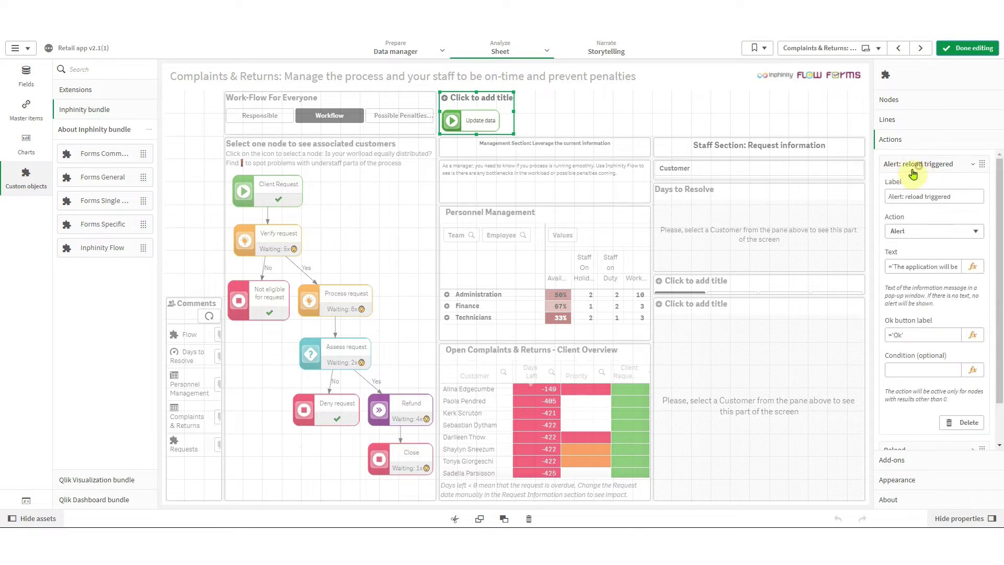
click(899, 230)
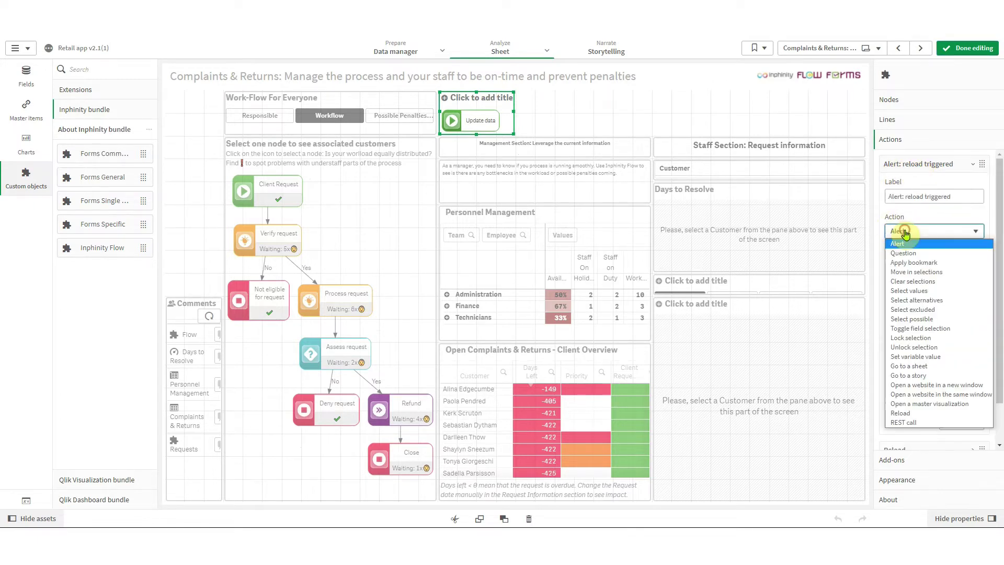
click(926, 253)
drag(910, 197, 887, 201)
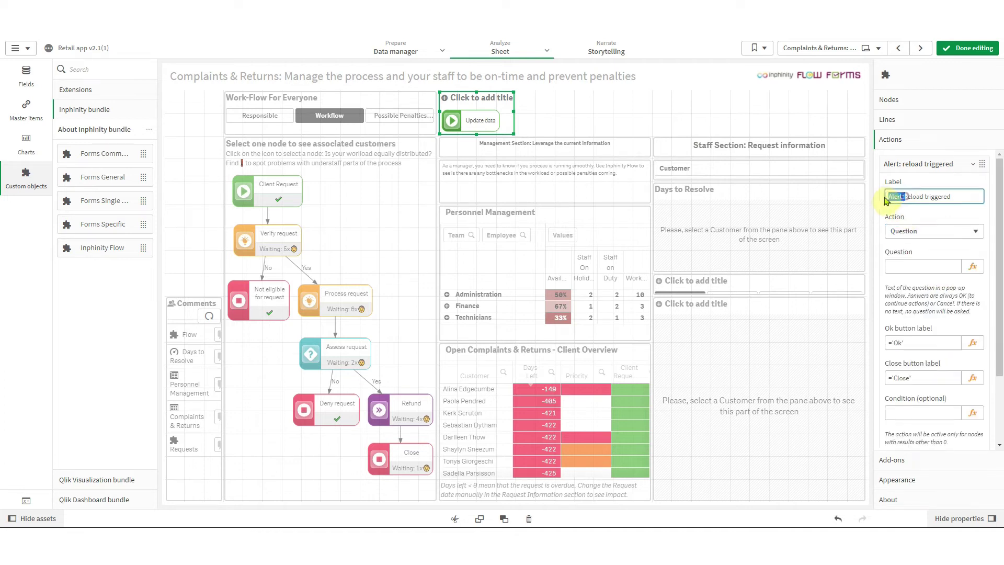
key(BackSpace)
key(Delete)
text(R)
key(Return)
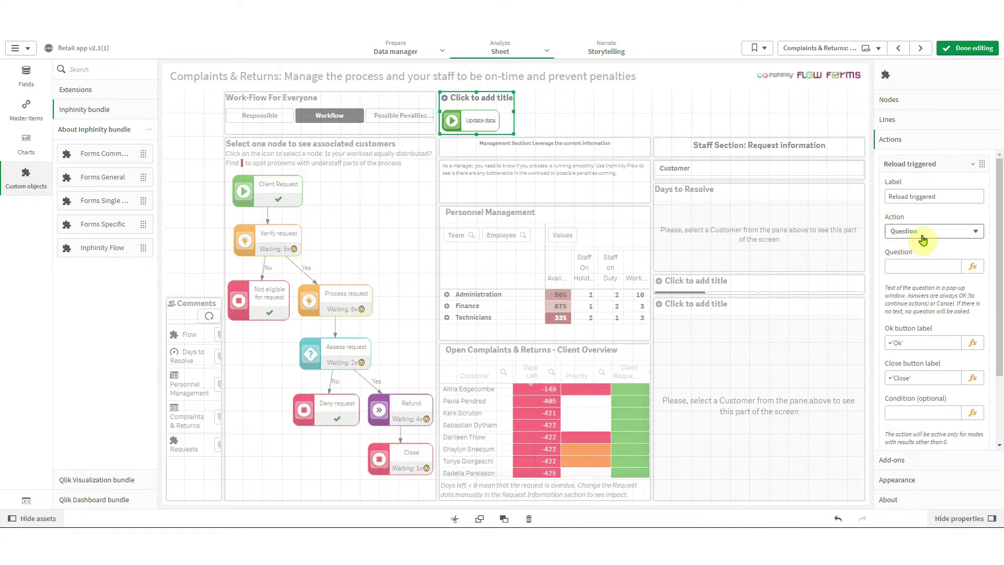
- Set the action's question to ='Do you want to reload the app now? It might take up to 10 seconds.'
click(900, 263)
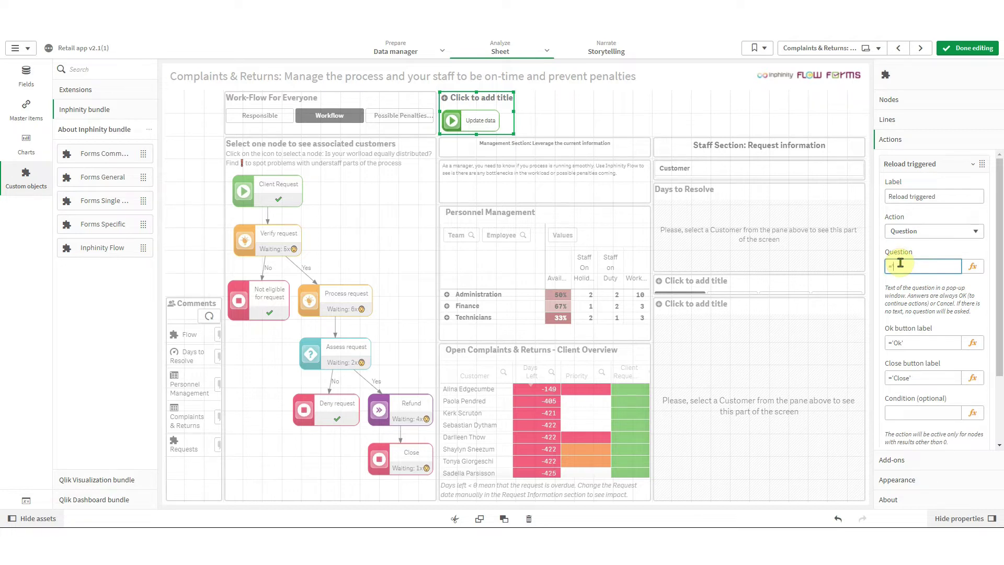
text(='Do you wan)
text(t to reload the app)
text( now? It mi)
text(ght take up to)
text( 10 seconds.)
key(Return)
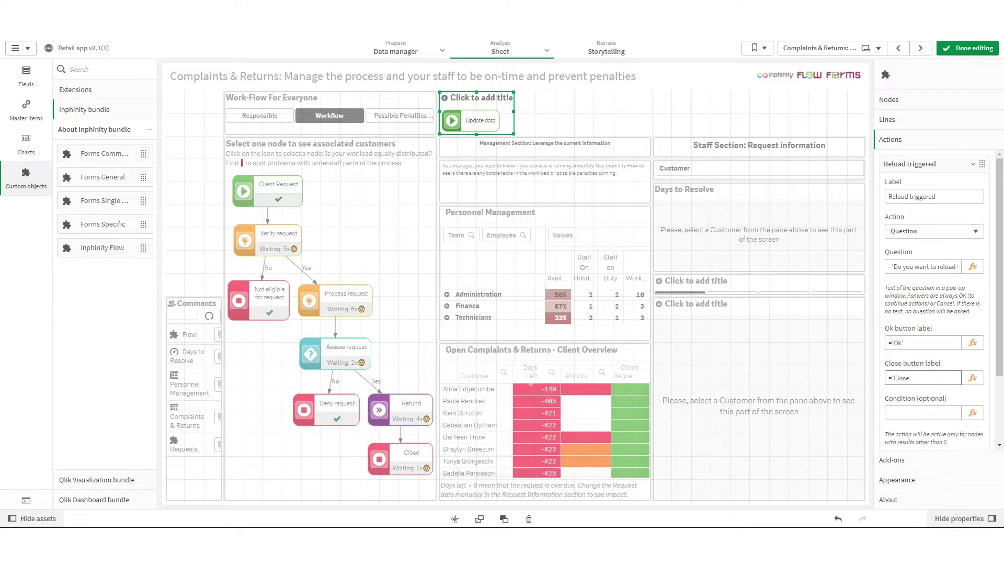
- Set the close button label of the "Reload triggered" action to ='Nope.'
click(900, 366)
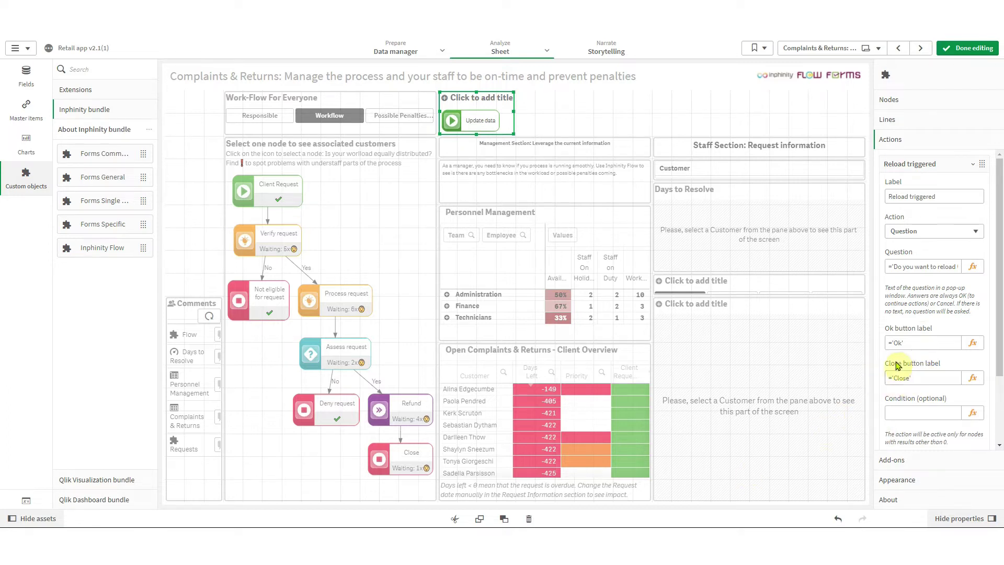
click(915, 167)
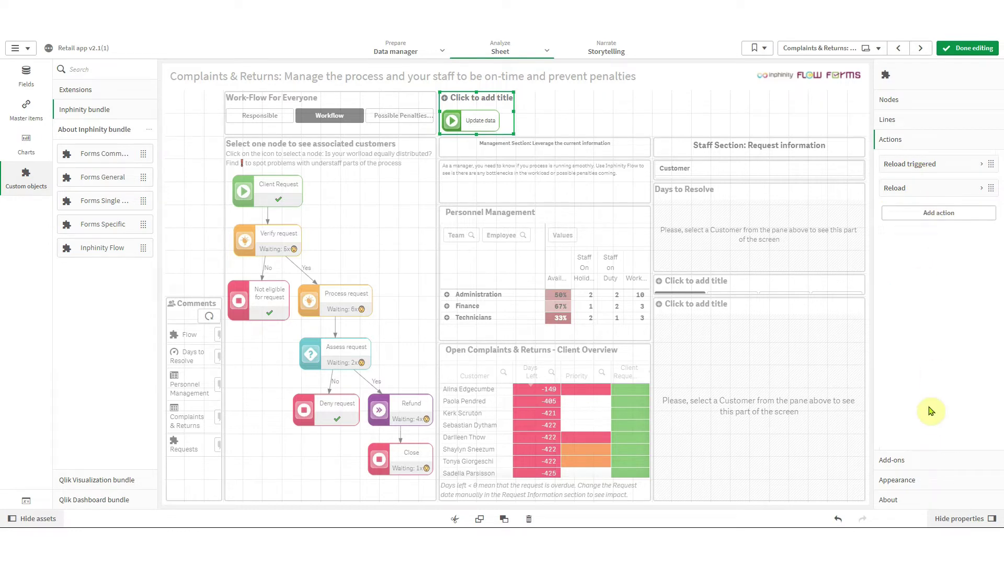
click(914, 164)
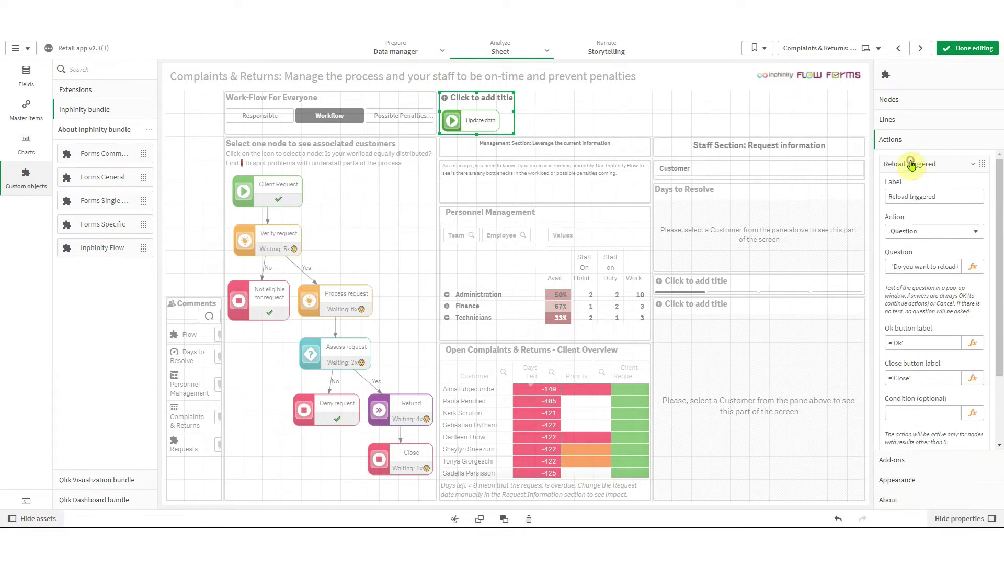
double_click(899, 378)
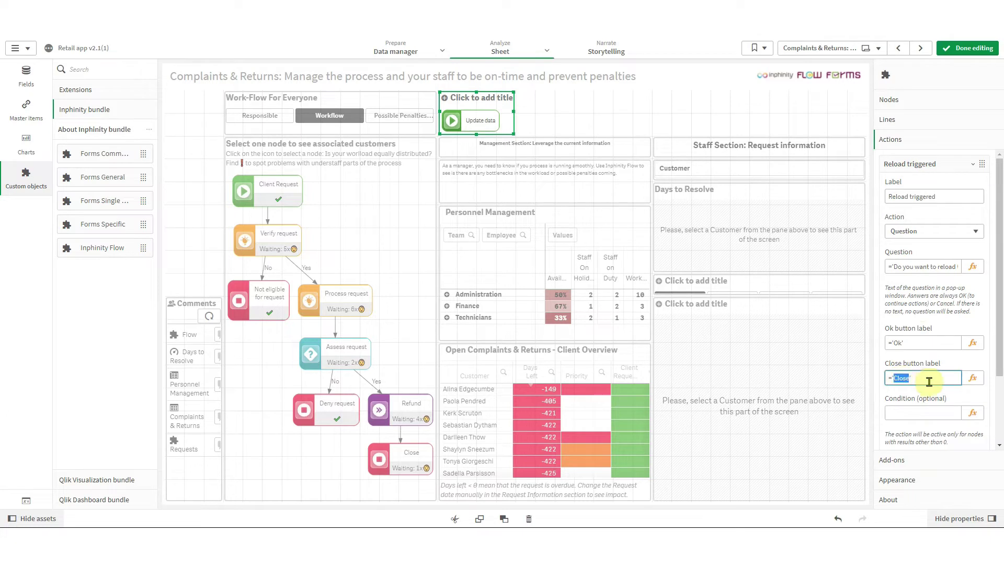
text(Nope.)
key(Return)
- Finish editing the sheet, run the Update data node and decline the reload question
click(961, 49)
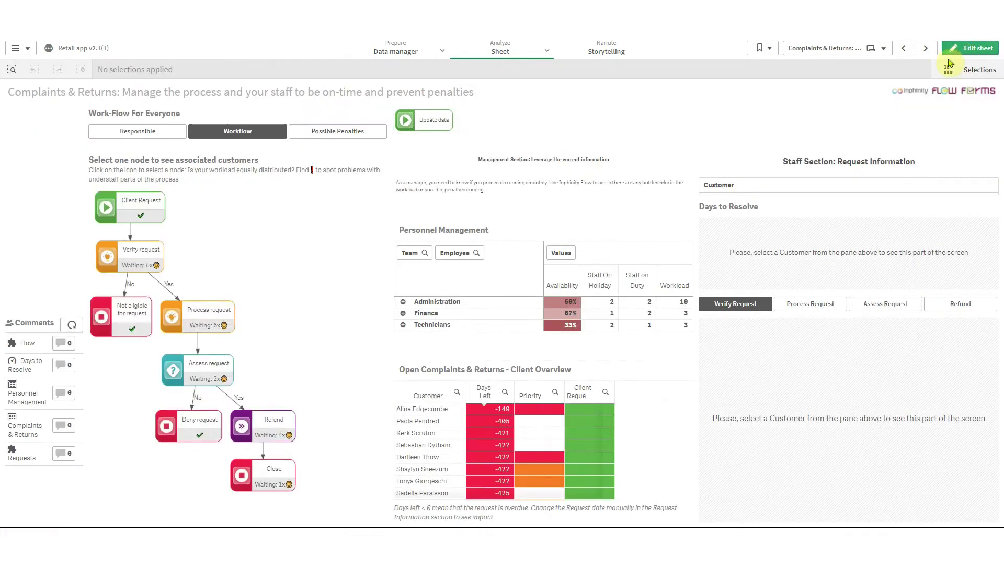
click(413, 125)
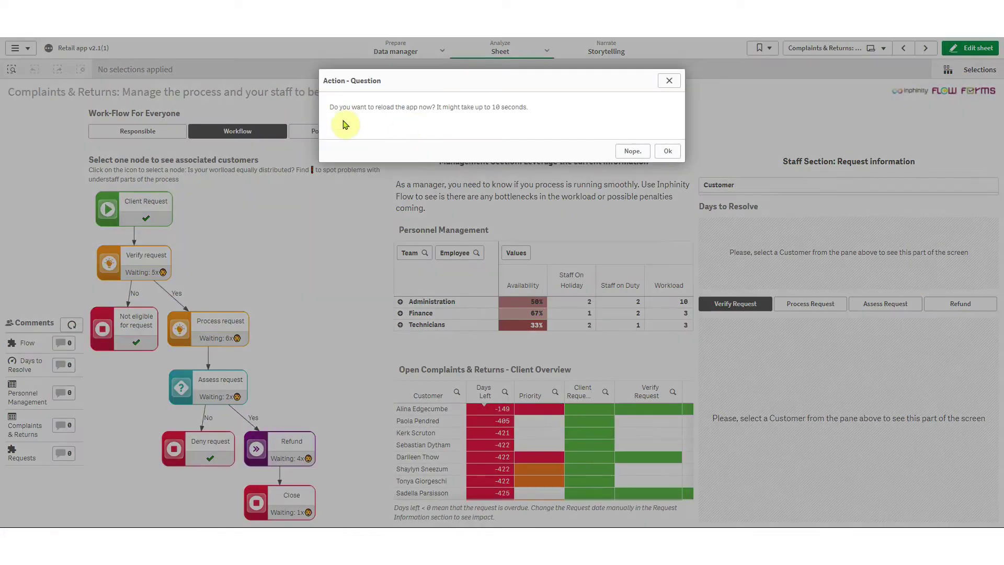
click(632, 152)
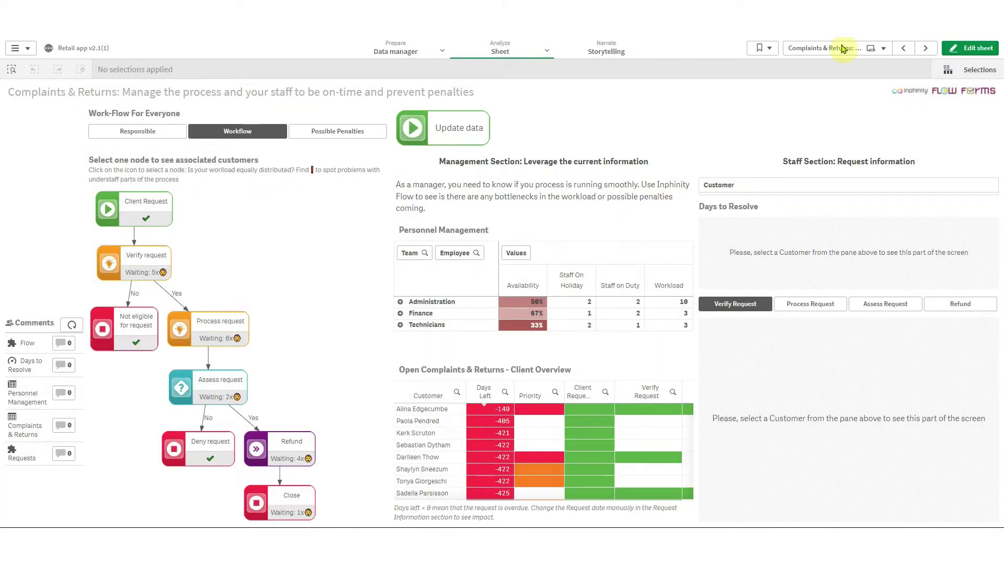
- Return to sheet editing and move the Update data flow object to the far end of its row above the Staff Section
click(968, 47)
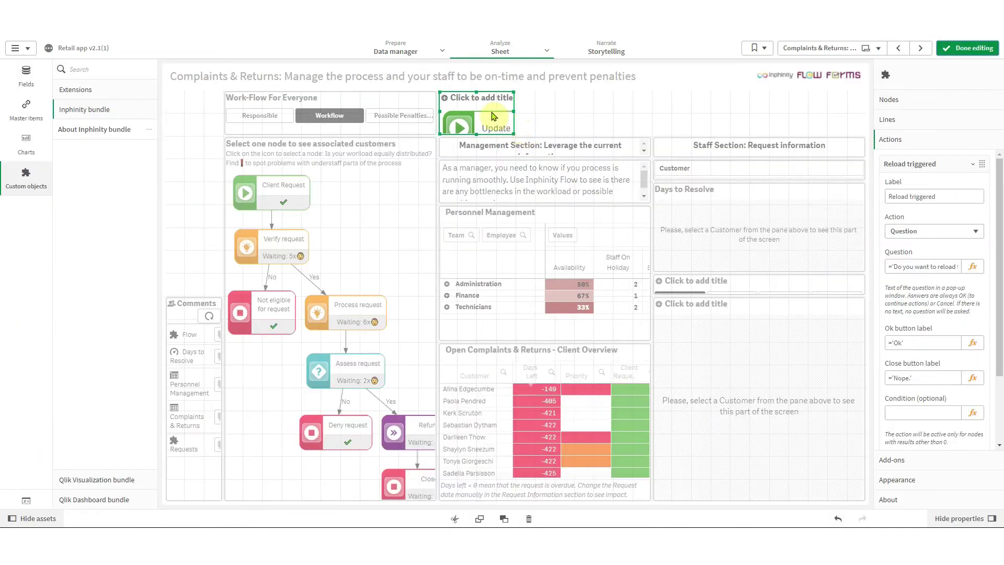
drag(473, 103, 815, 110)
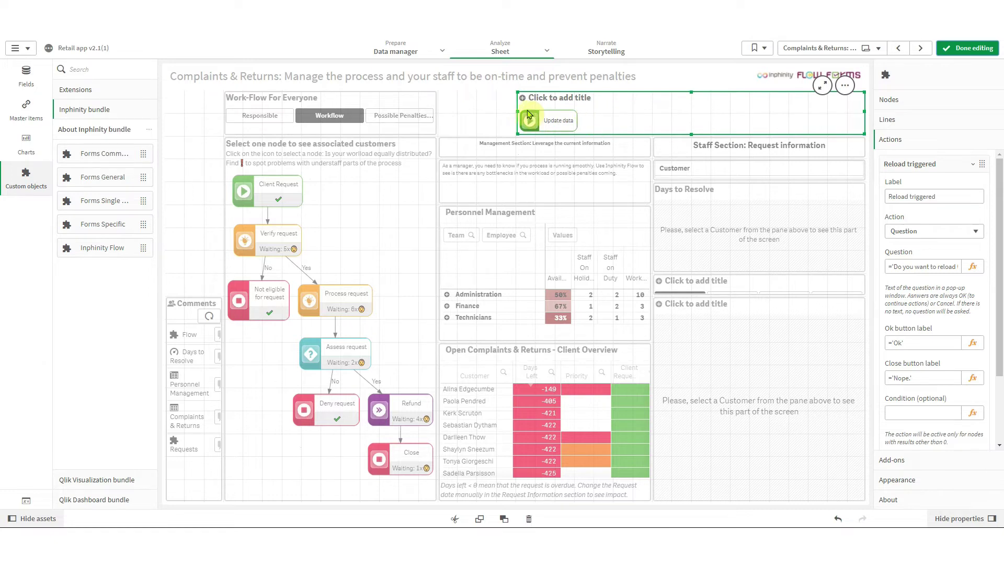
drag(518, 112, 786, 107)
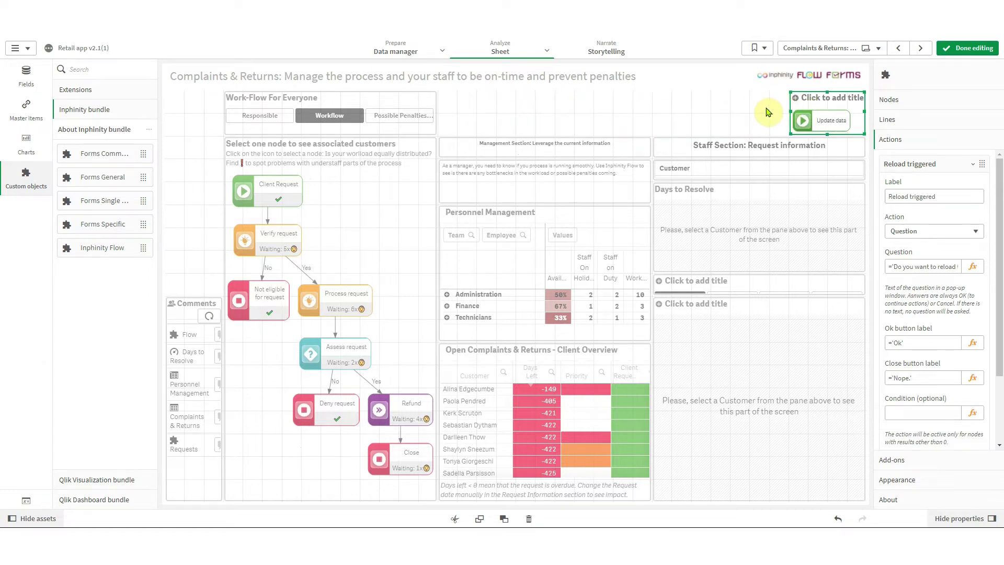
click(928, 166)
click(634, 118)
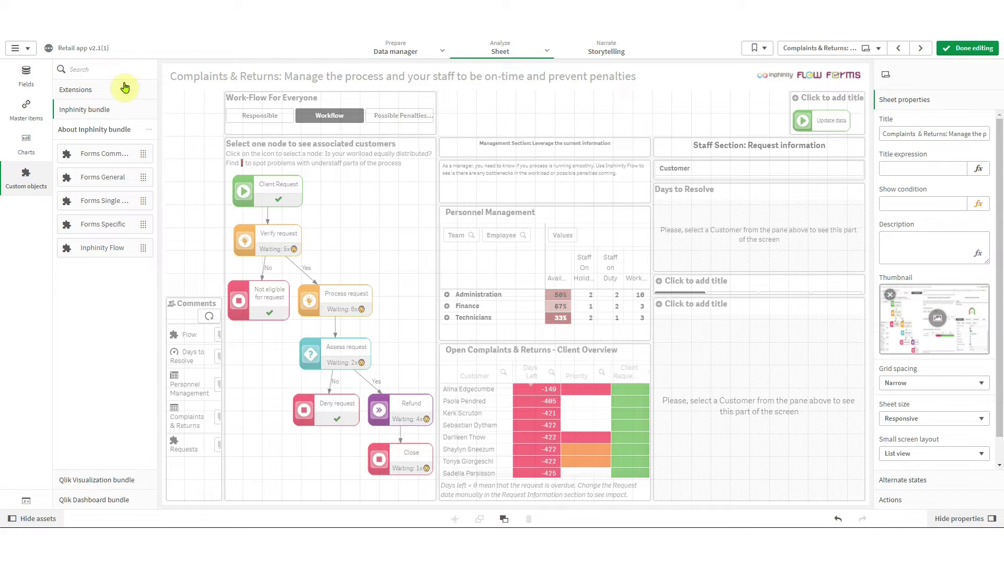
- Add a second Inphinity Flow object above the Management Section, turn off its navigation and toggle its Show warnings option
drag(98, 249, 490, 107)
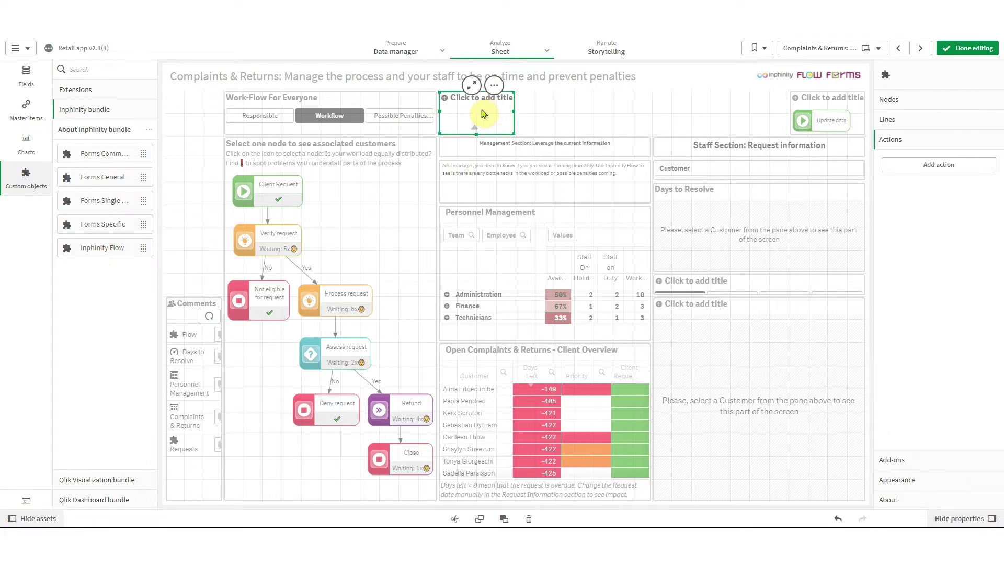
click(926, 480)
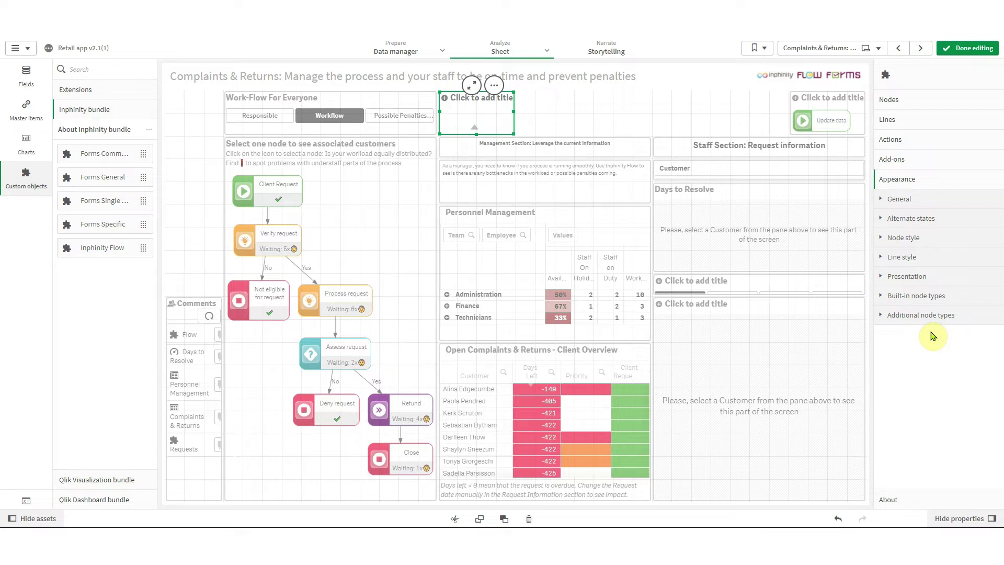
click(935, 277)
click(985, 332)
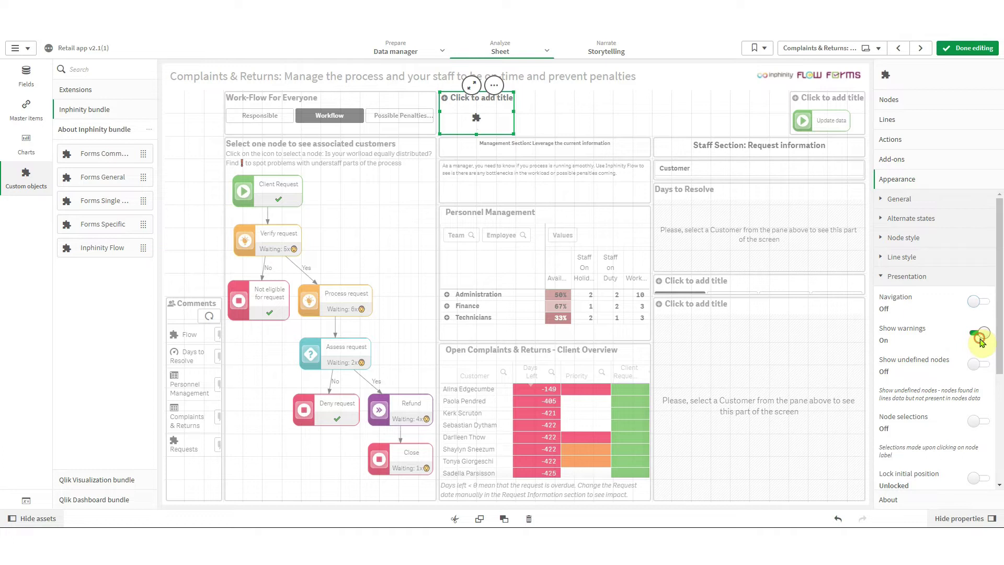
click(935, 283)
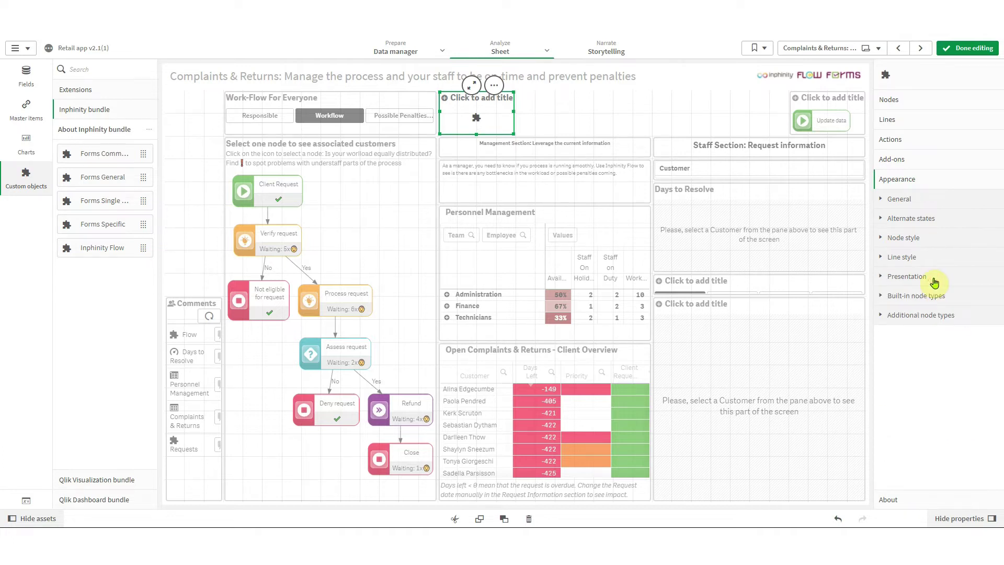
- Define the new flow object's node with id ='home', type ='start' and label ='Home'
click(912, 102)
click(906, 135)
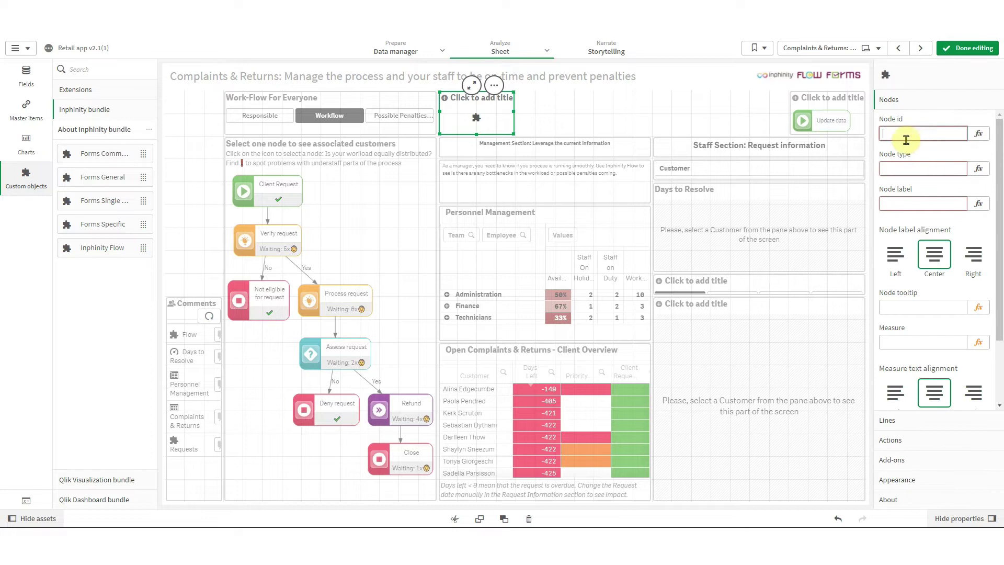
text(='home')
click(898, 168)
text(=)
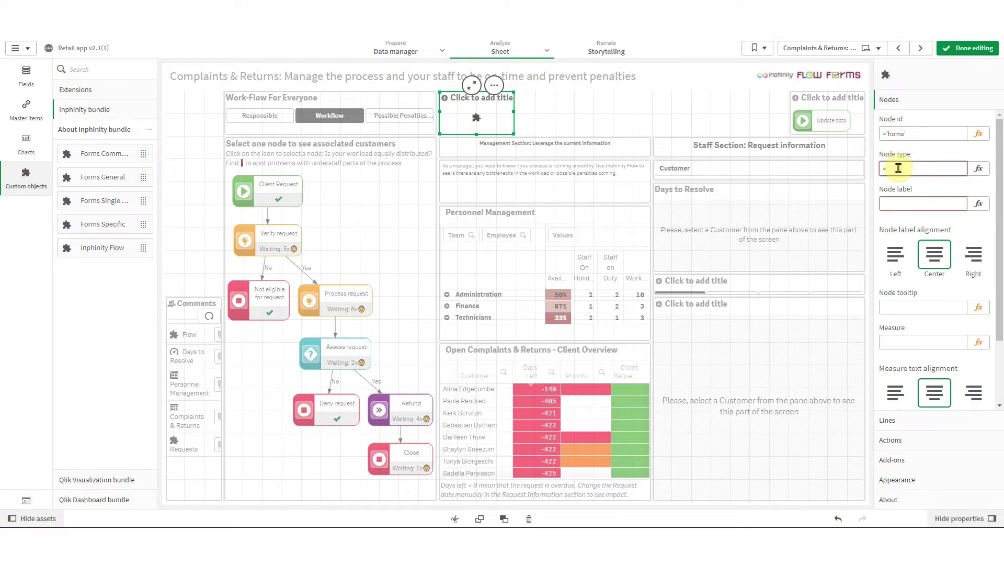
text('start')
click(903, 203)
text(=Home)
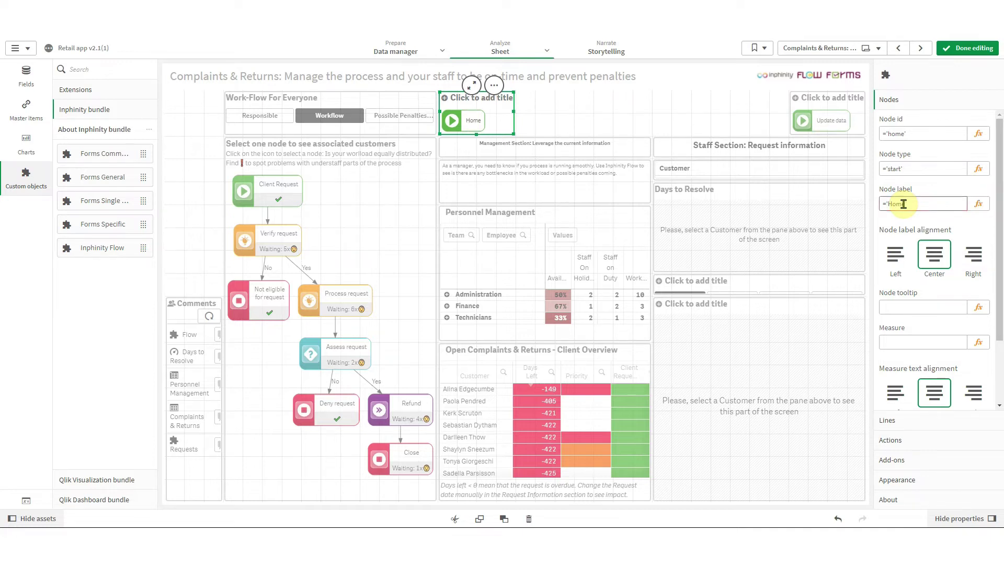
click(919, 169)
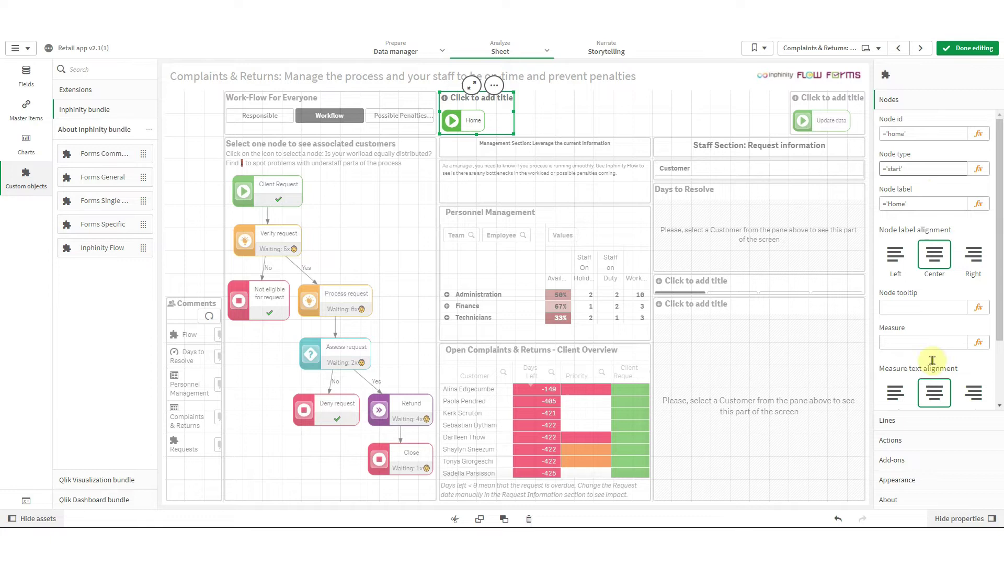
- Add an action labelled "Home" of type Go to a sheet to the Home flow object
click(930, 439)
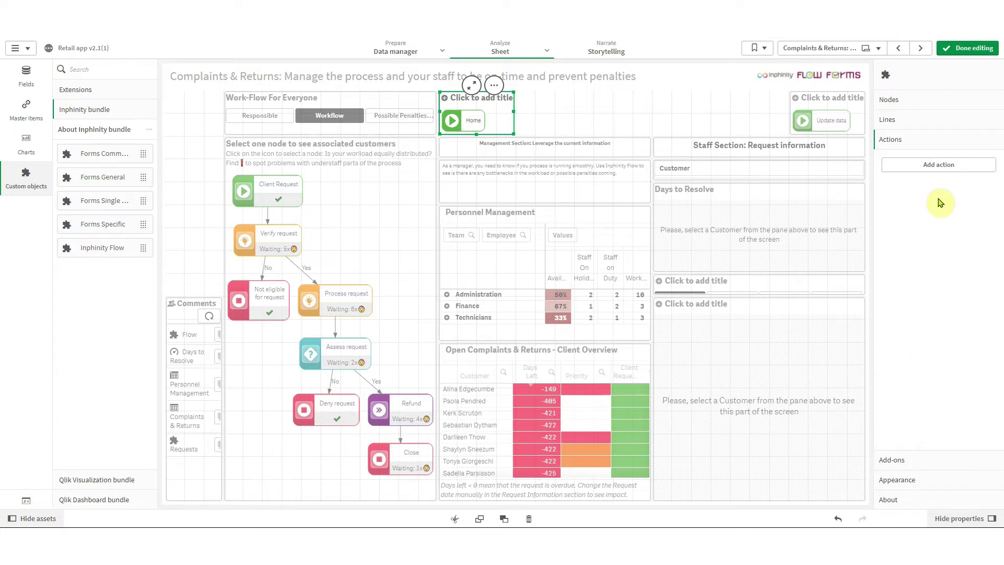
click(936, 164)
click(926, 195)
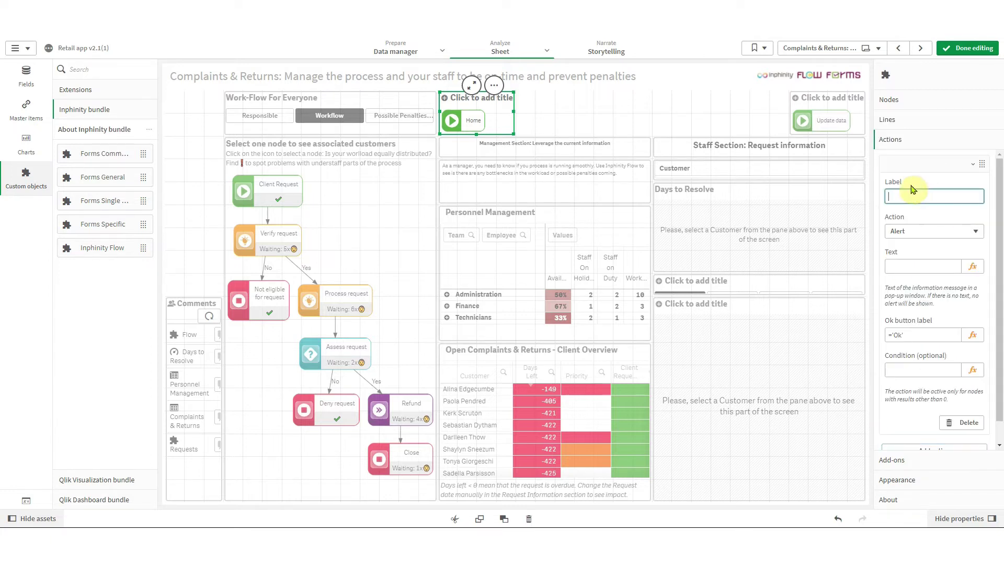
click(920, 232)
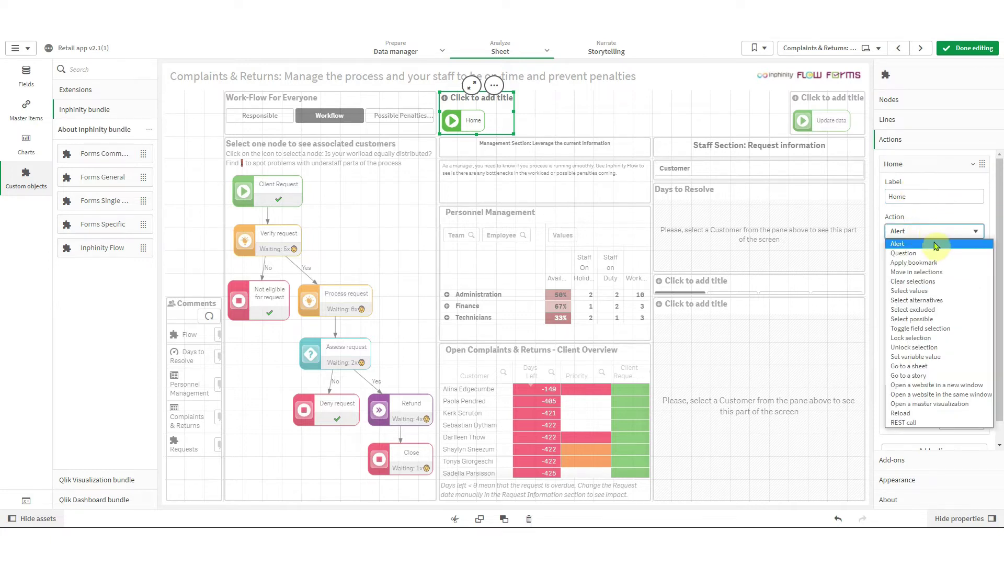
click(937, 368)
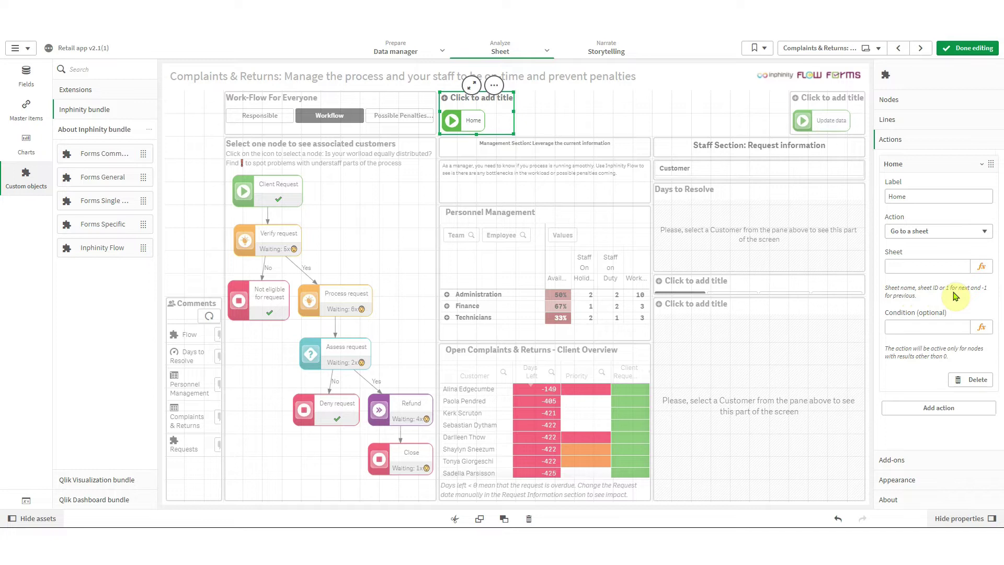
- Open the Intro sheet and change its title to "Intro"
click(840, 54)
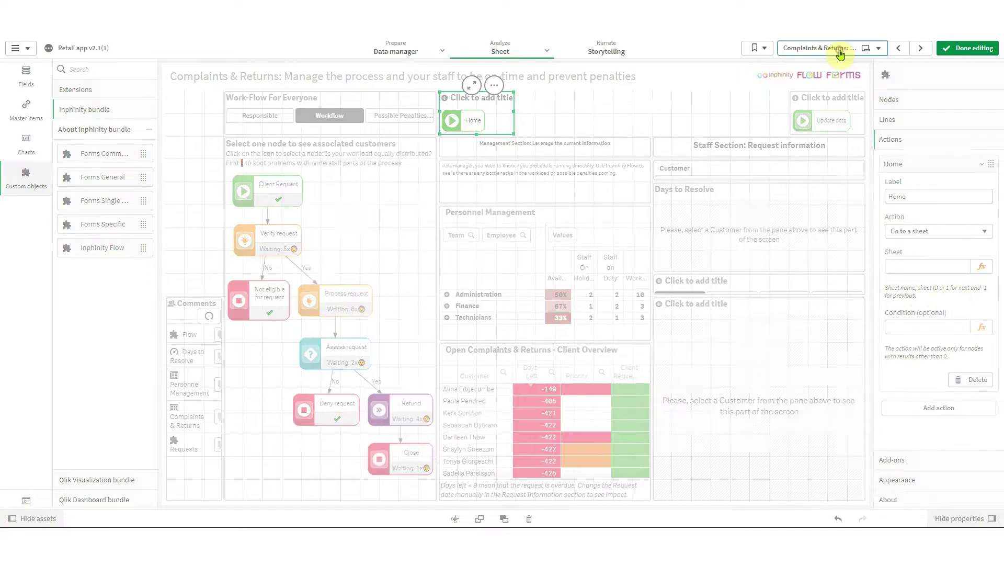
click(840, 54)
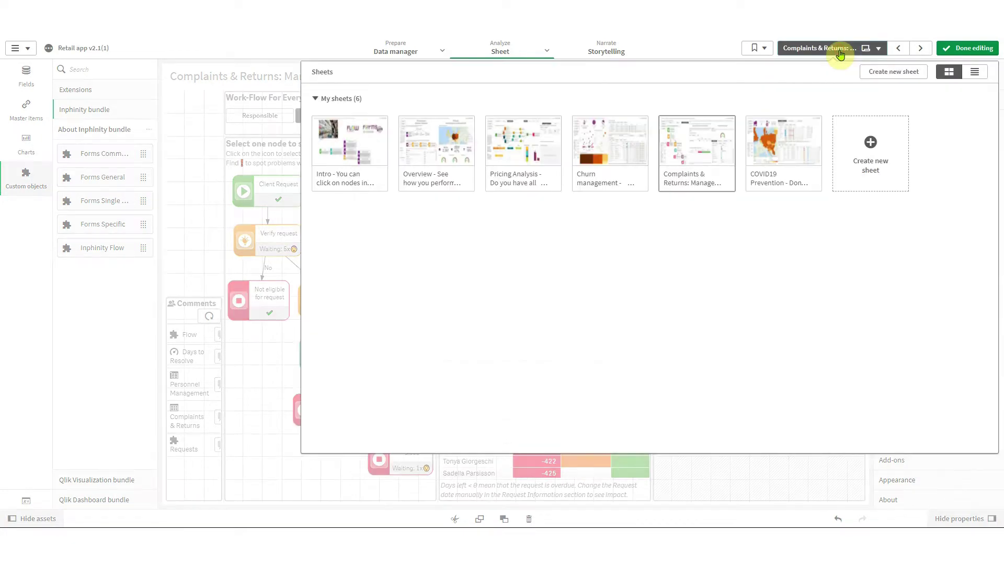
click(342, 140)
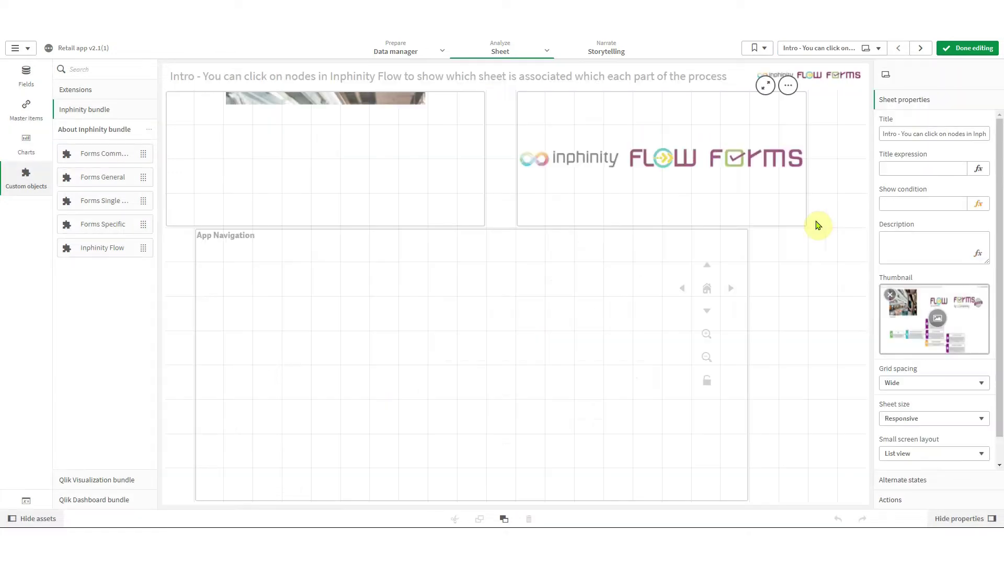
click(896, 133)
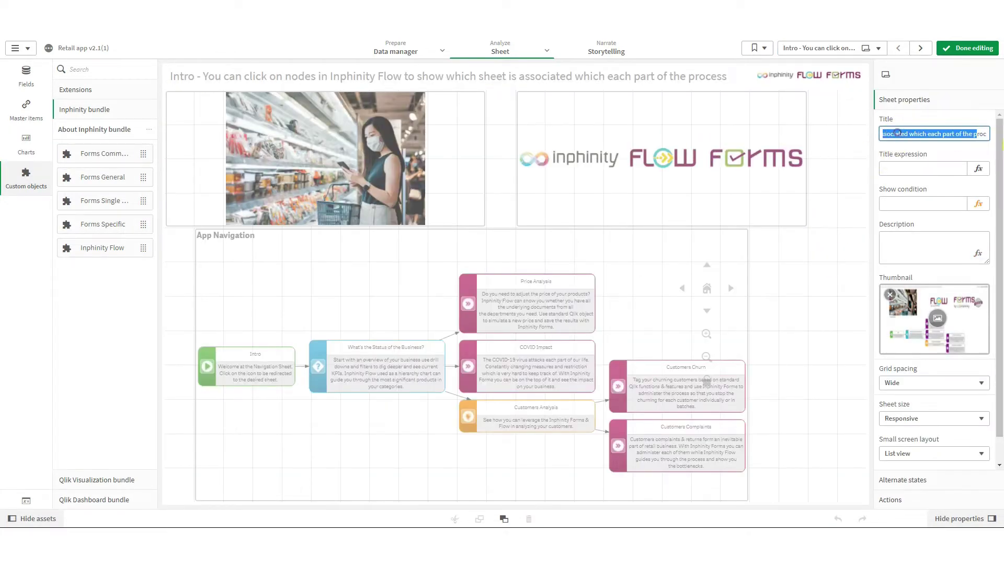
text(Intro)
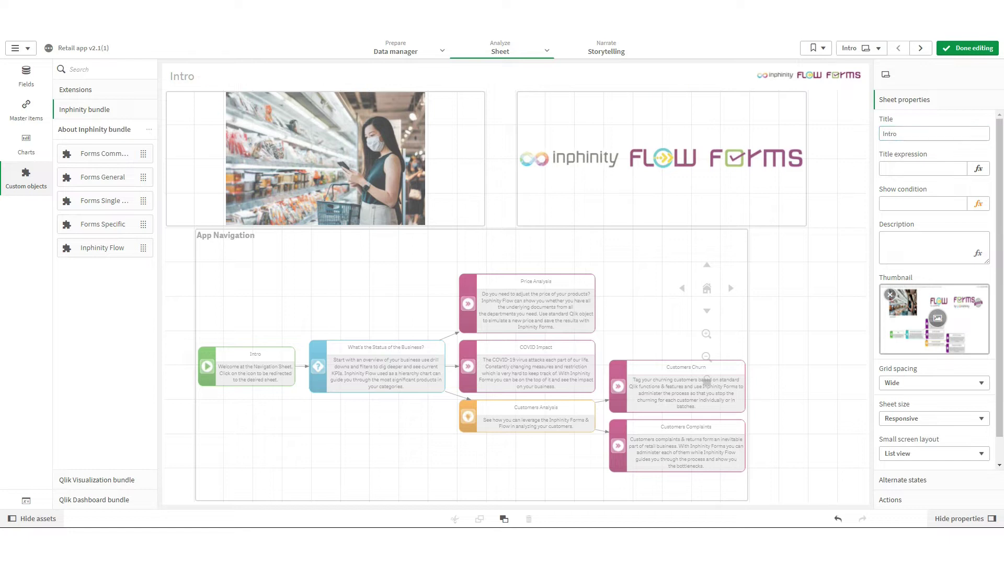
- Return to the Complaints & Returns sheet and set the Home action's target sheet to ='Intro'
click(856, 47)
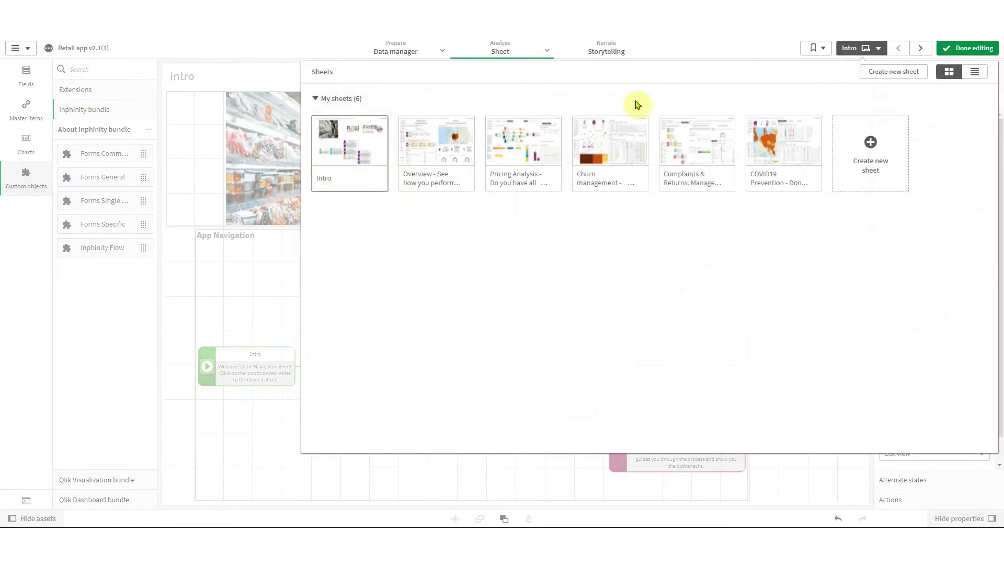
click(690, 139)
click(501, 133)
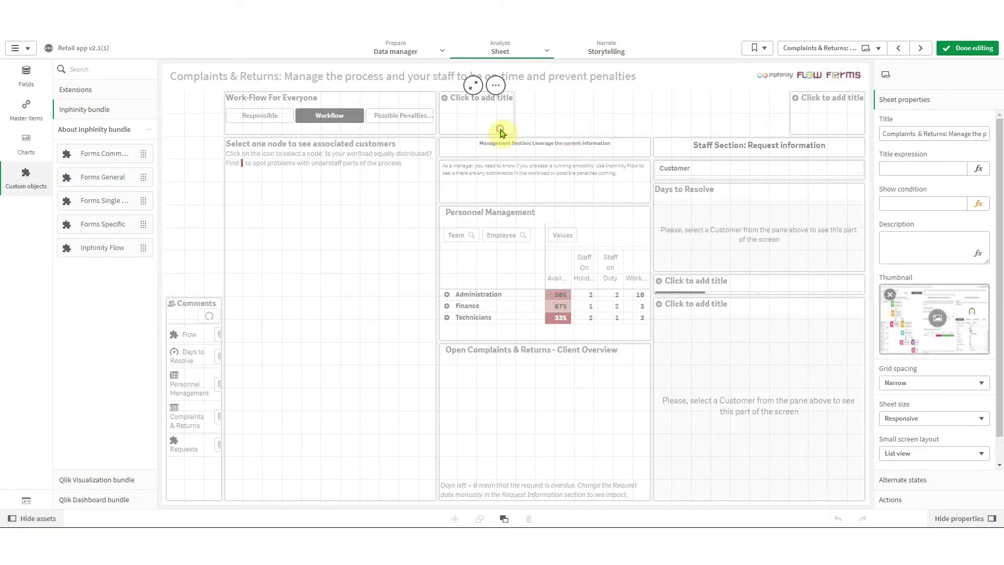
click(914, 268)
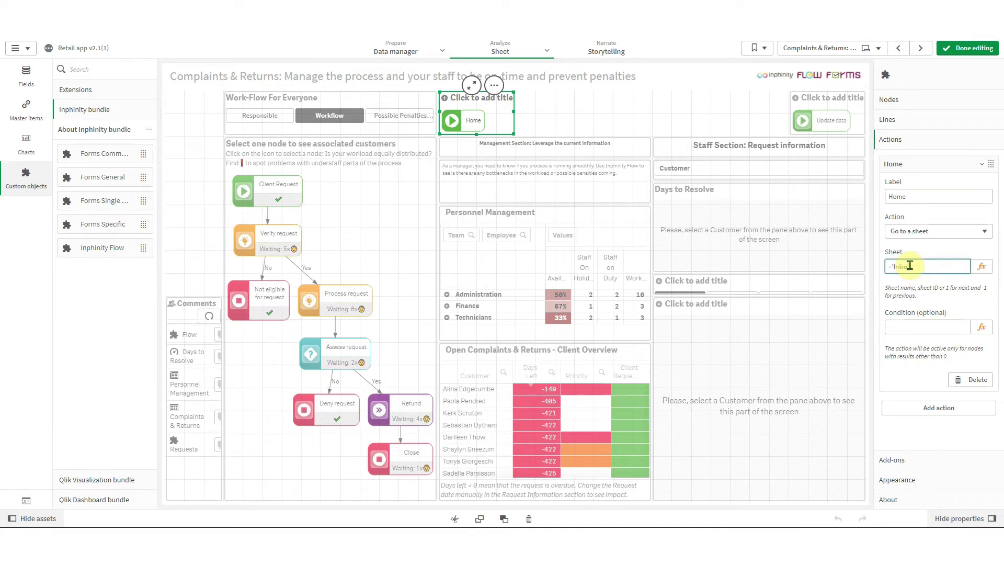
text(='Intro')
key(BackSpace)
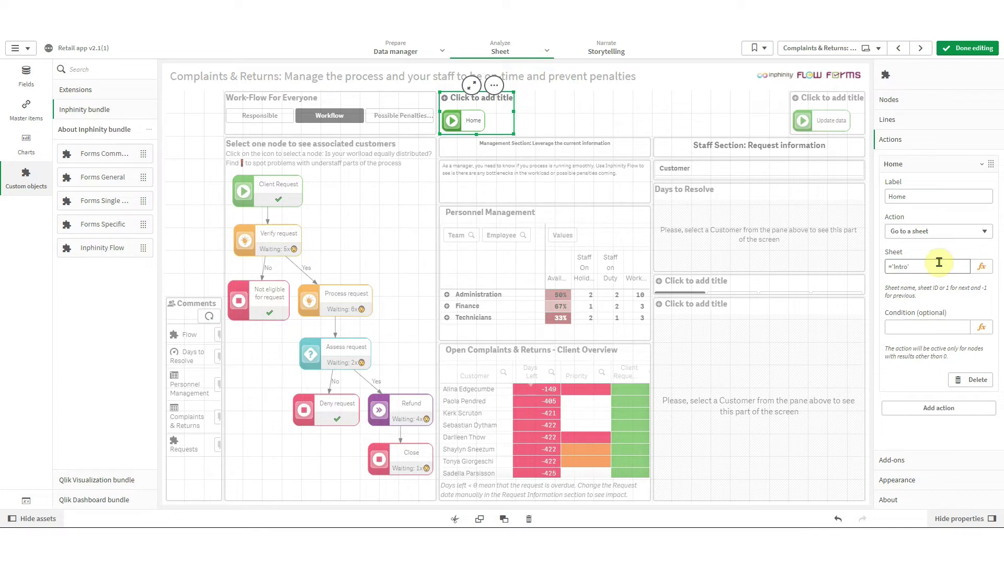
click(937, 168)
- Finish editing, test the Home button, and reopen the Complaints & Returns sheet
click(967, 48)
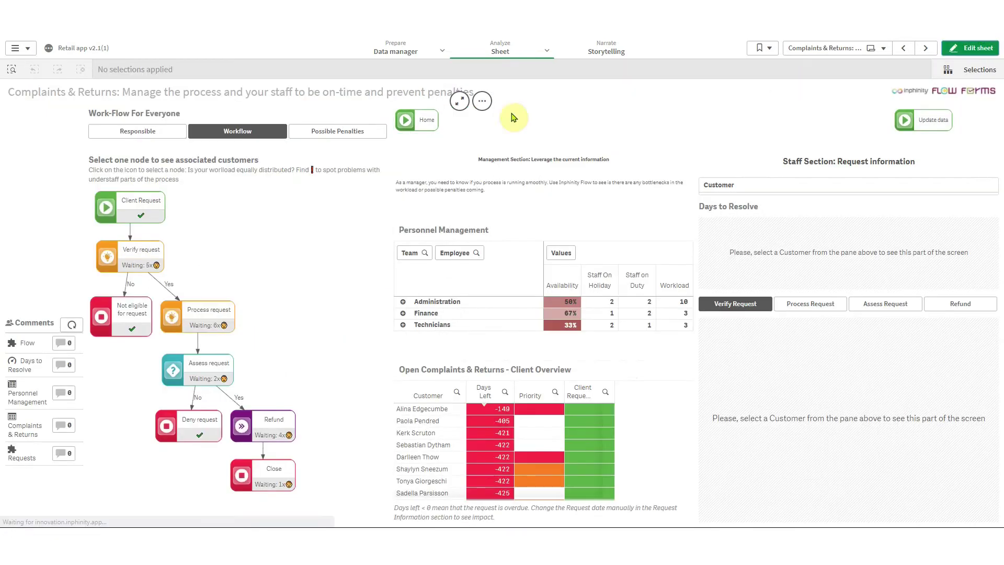
click(423, 129)
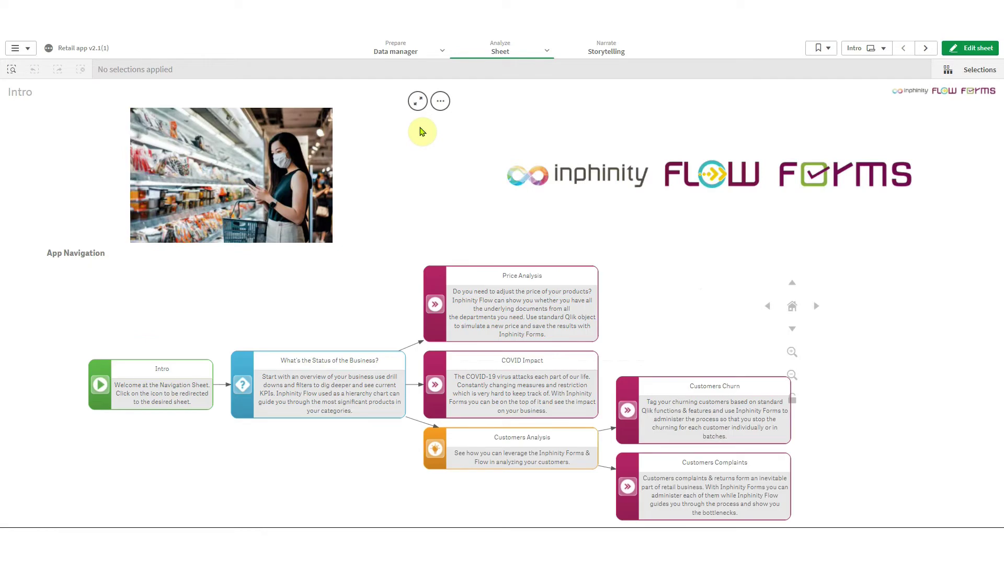
click(853, 49)
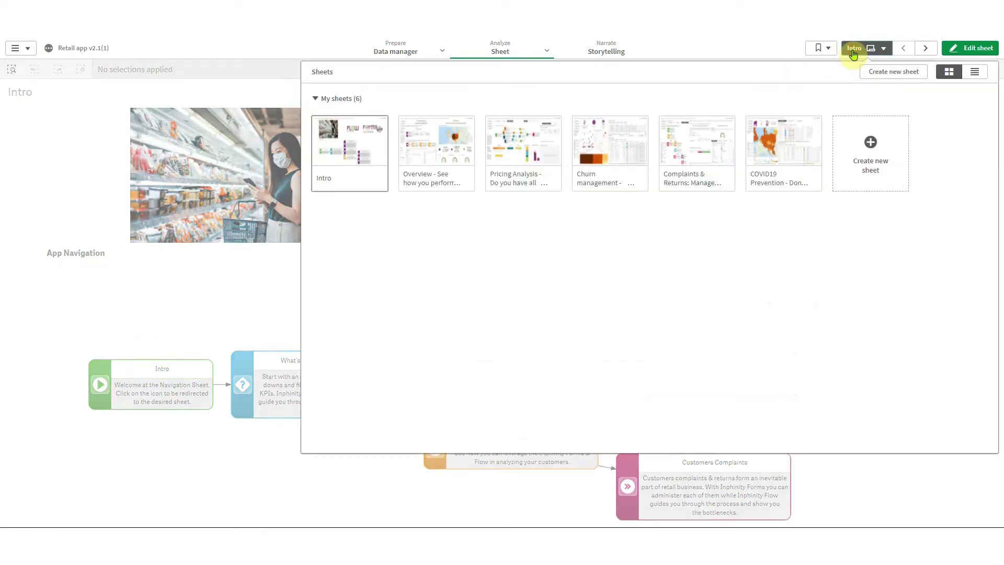
click(714, 131)
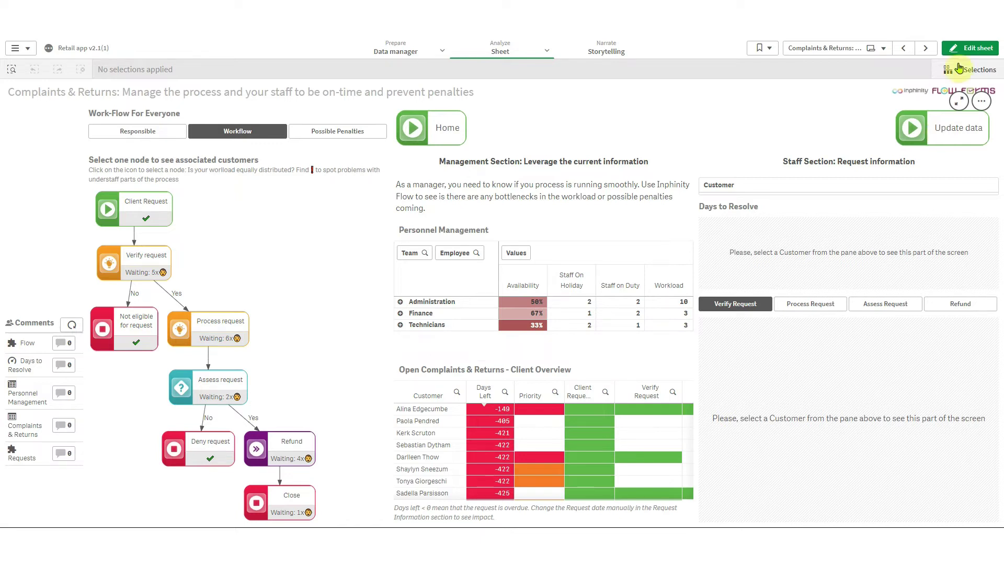
- Edit the sheet again and set the Home flow object's content library for additional node types to In-app library
click(969, 48)
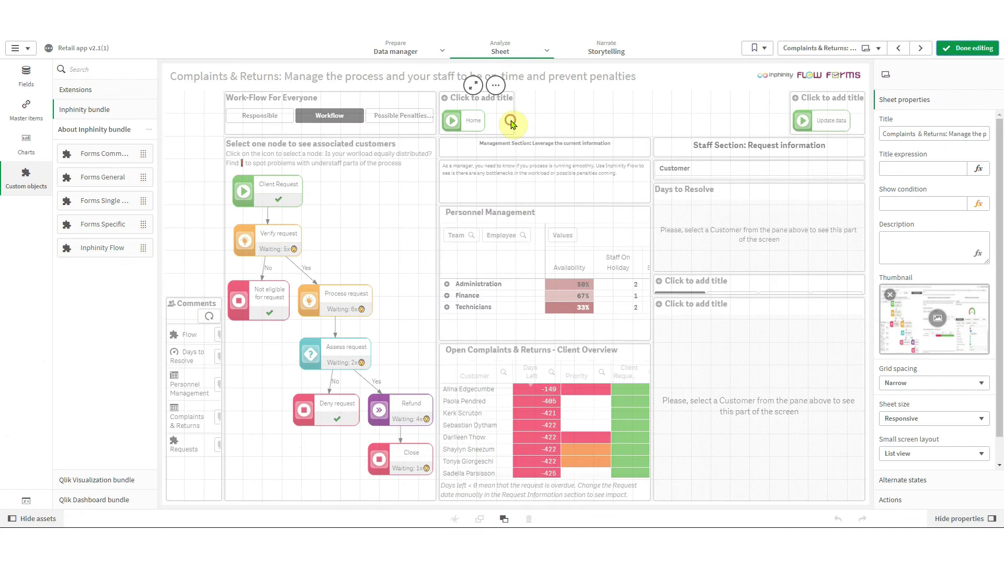
click(513, 125)
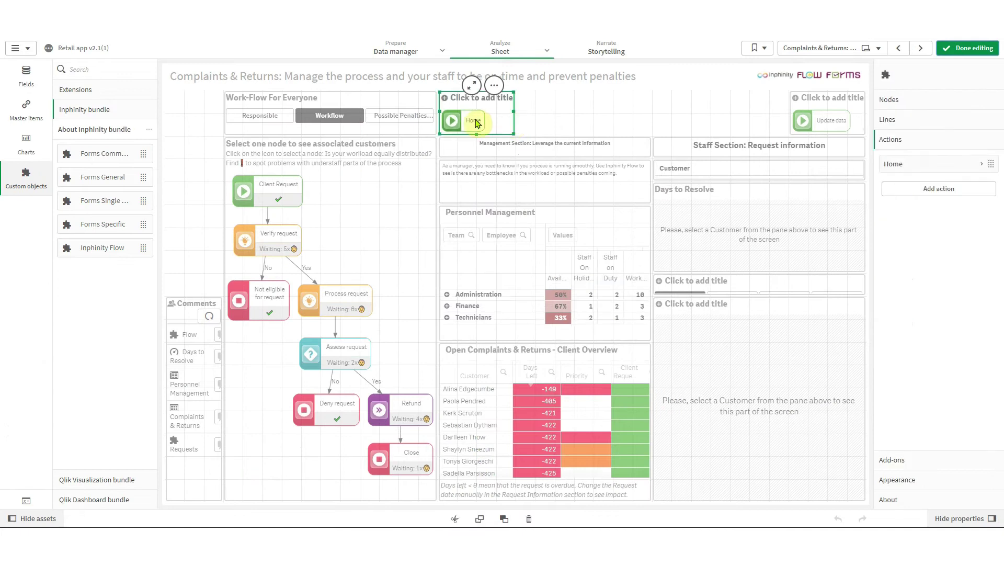
click(935, 483)
click(938, 318)
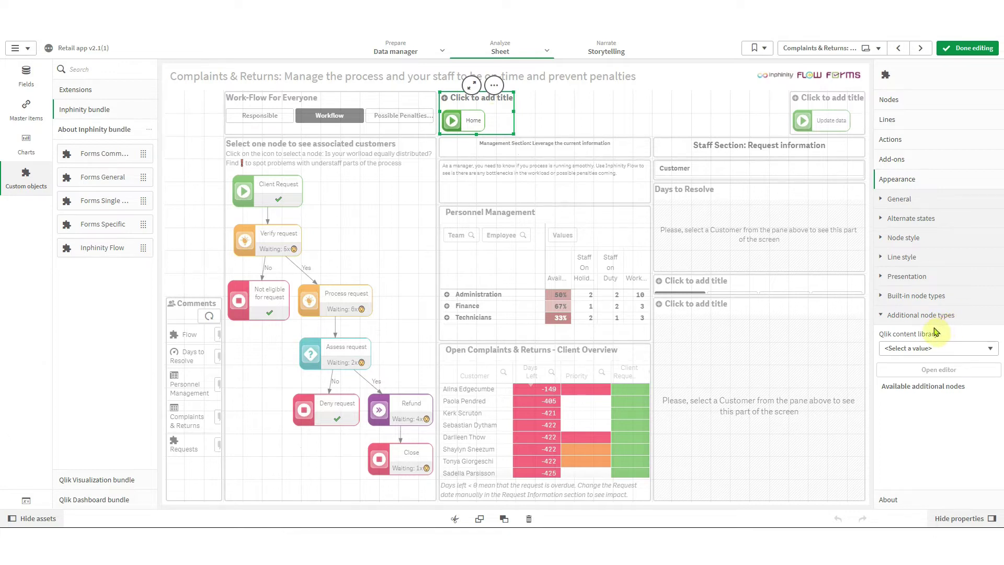
click(930, 348)
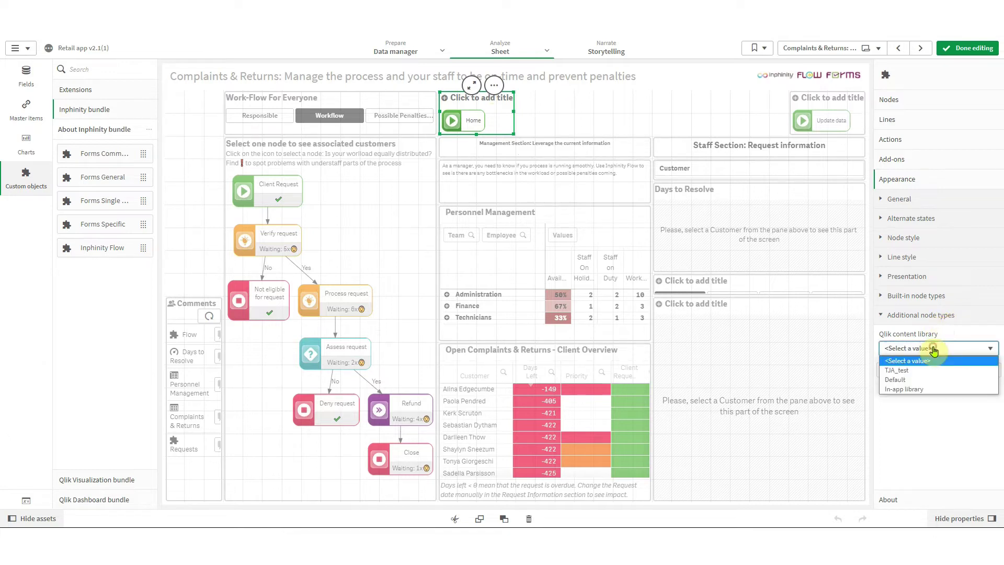
click(925, 390)
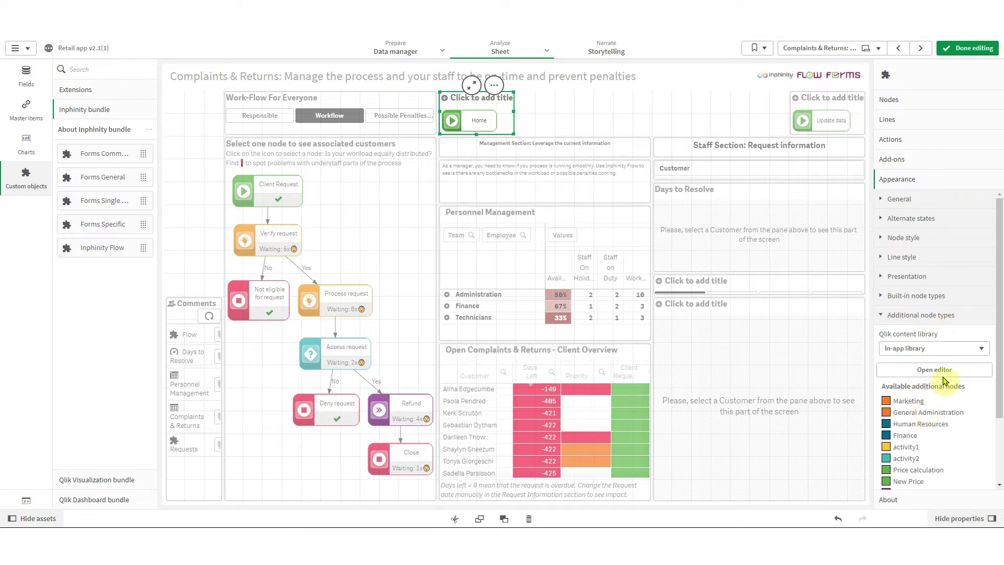
- Add a node type named "home" with a fixed width of 80 to the in-app library and save it
click(934, 370)
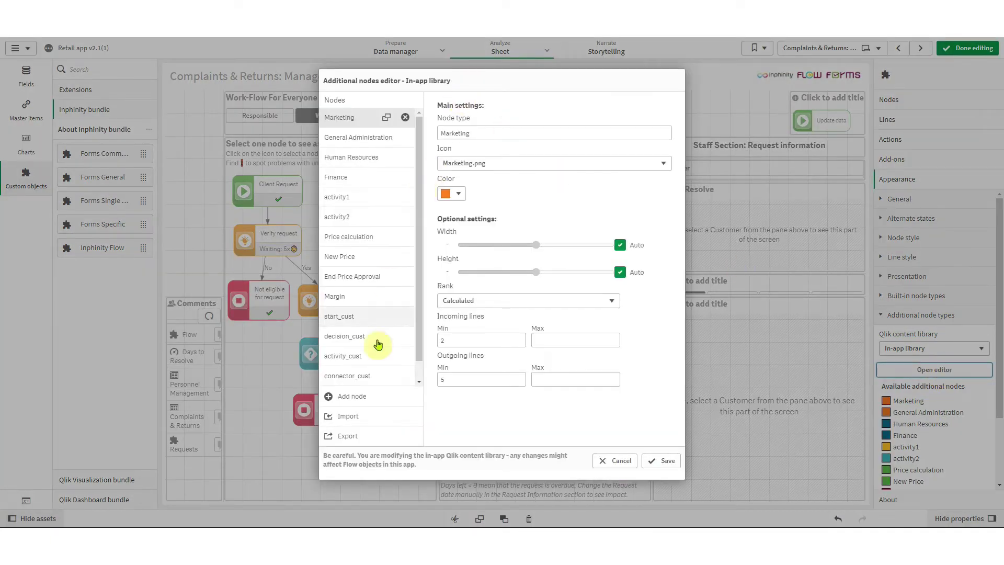
click(362, 399)
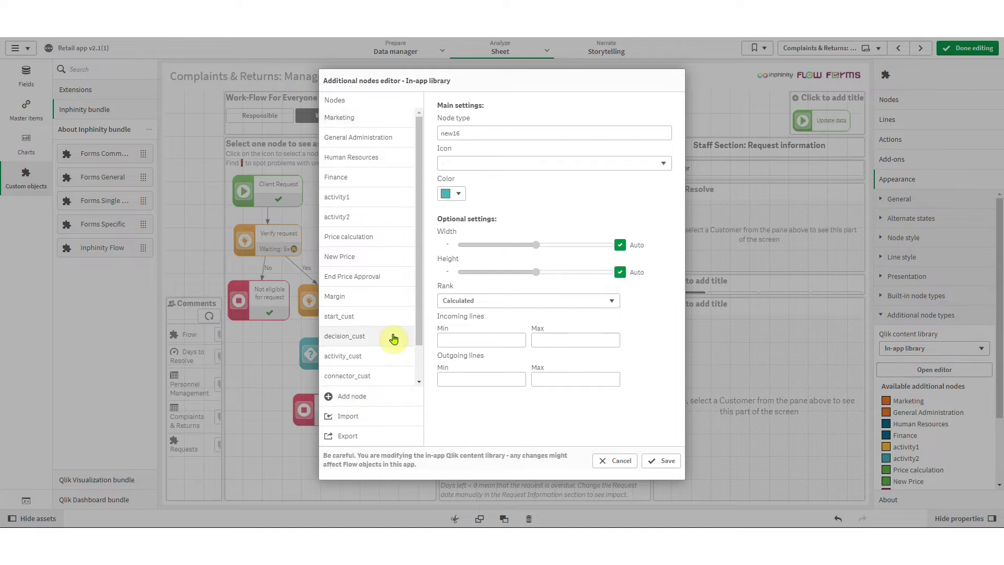
drag(465, 131, 441, 131)
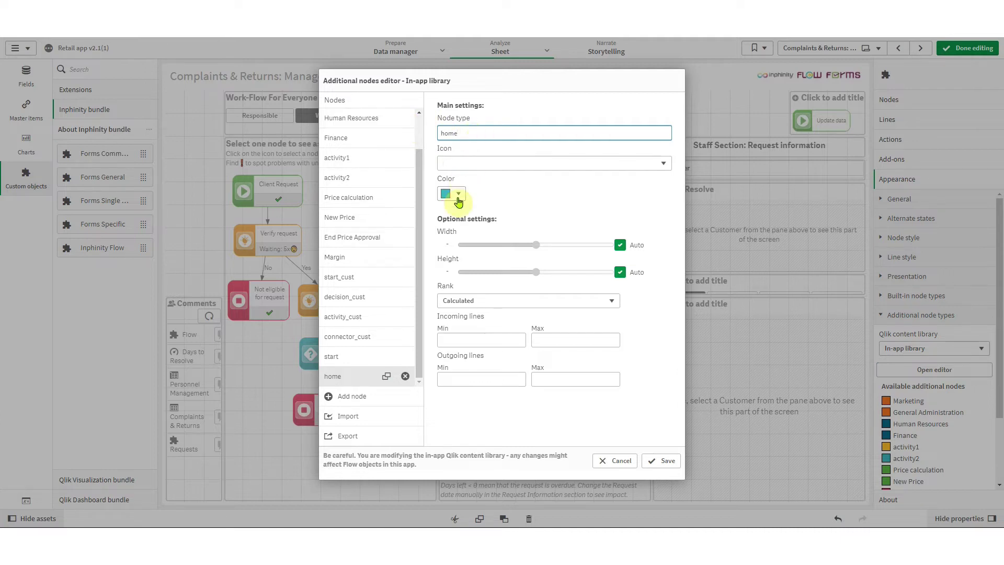
click(619, 245)
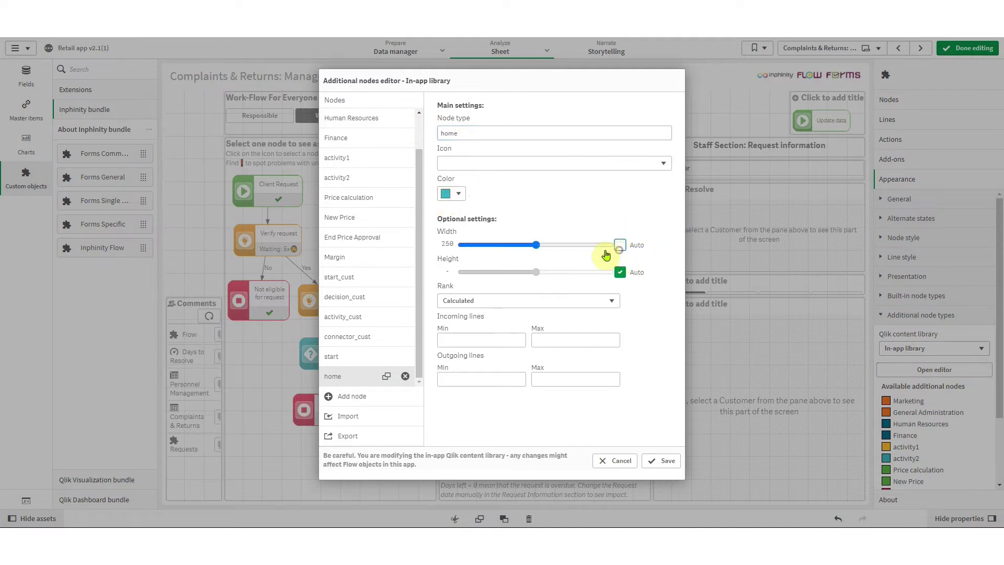
drag(529, 249, 491, 253)
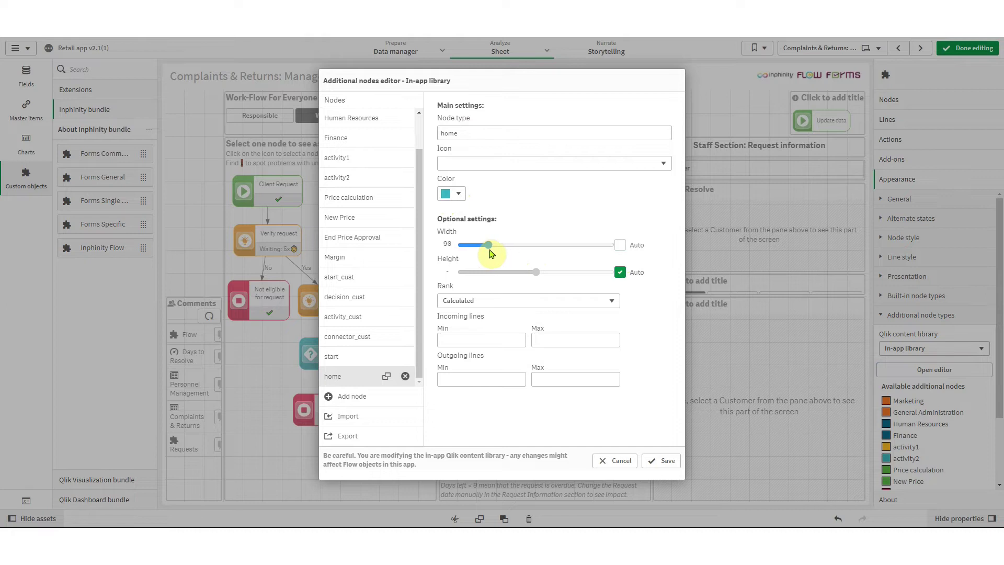
click(661, 460)
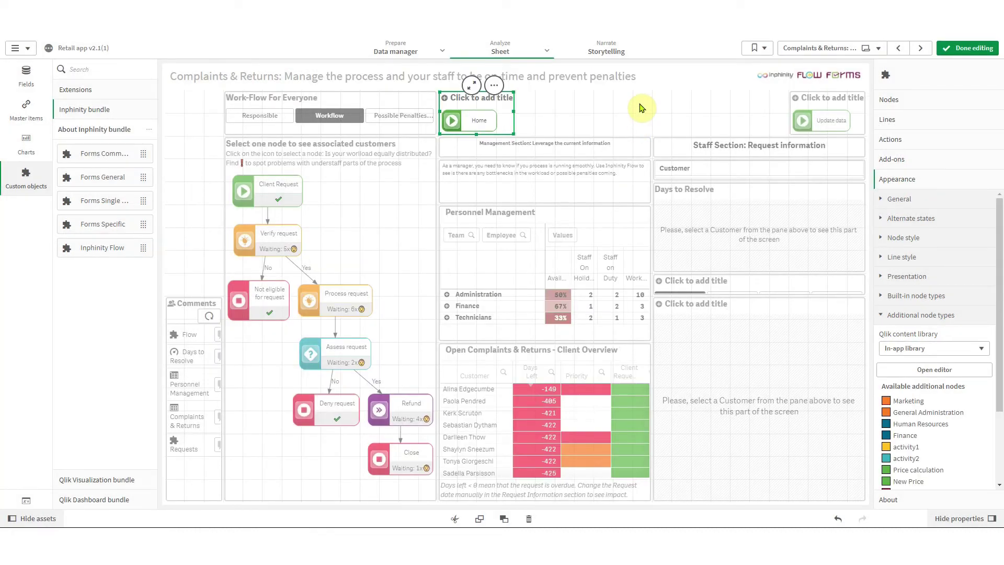
- Change the Home flow object's node type to ='home'
click(900, 99)
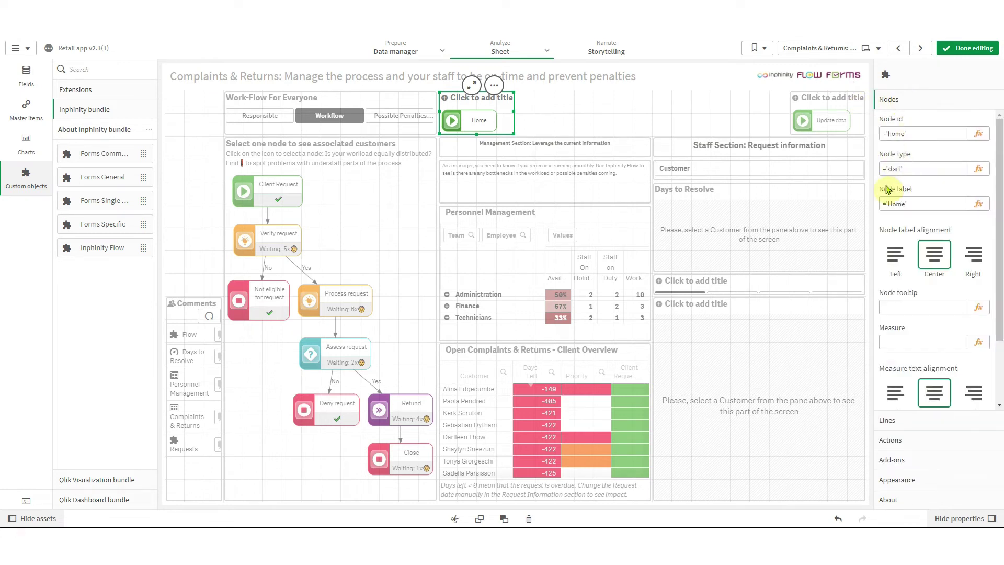
double_click(896, 167)
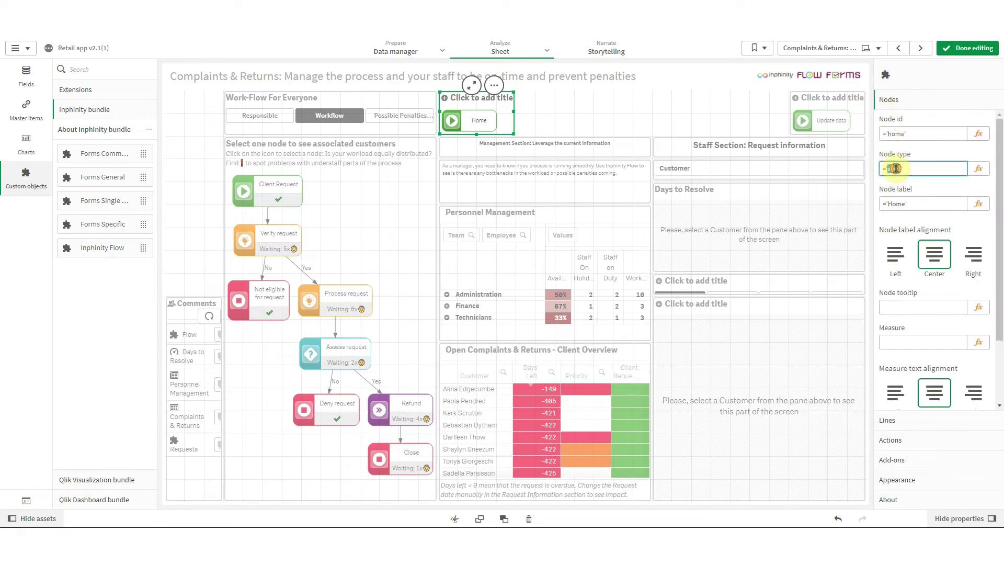
key(Return)
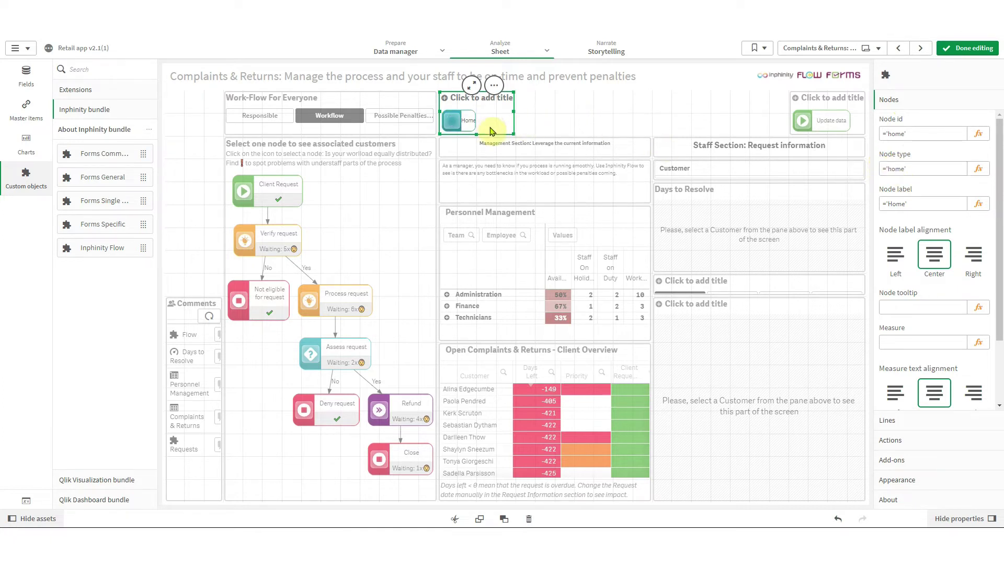
- Set the width of the additional "home" node type to 100 and save the library
click(938, 480)
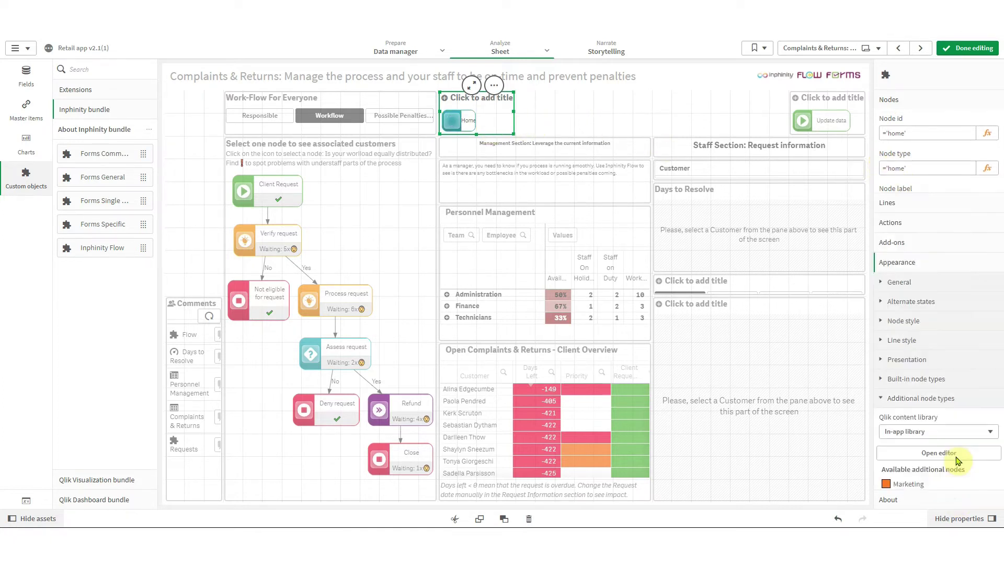
click(952, 373)
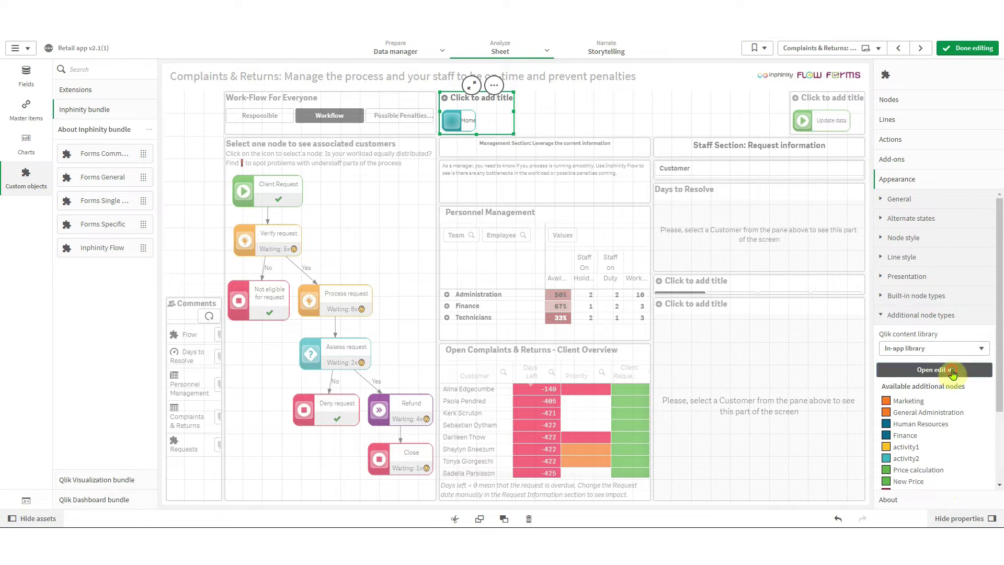
scroll(381, 292, down, 2)
click(360, 377)
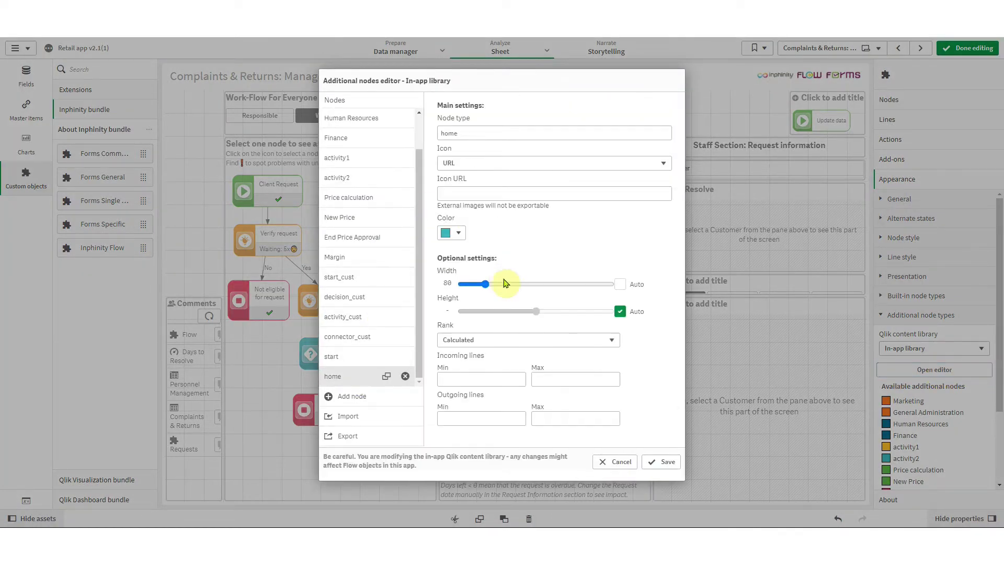
click(667, 461)
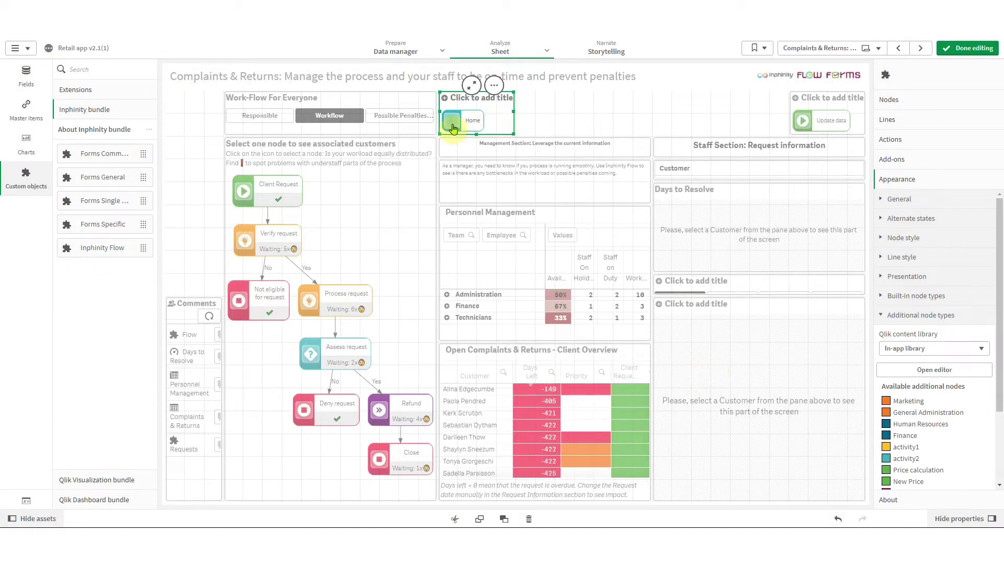
- Upload the house image intro.png from the "other" folder to the media library and close the library
click(627, 116)
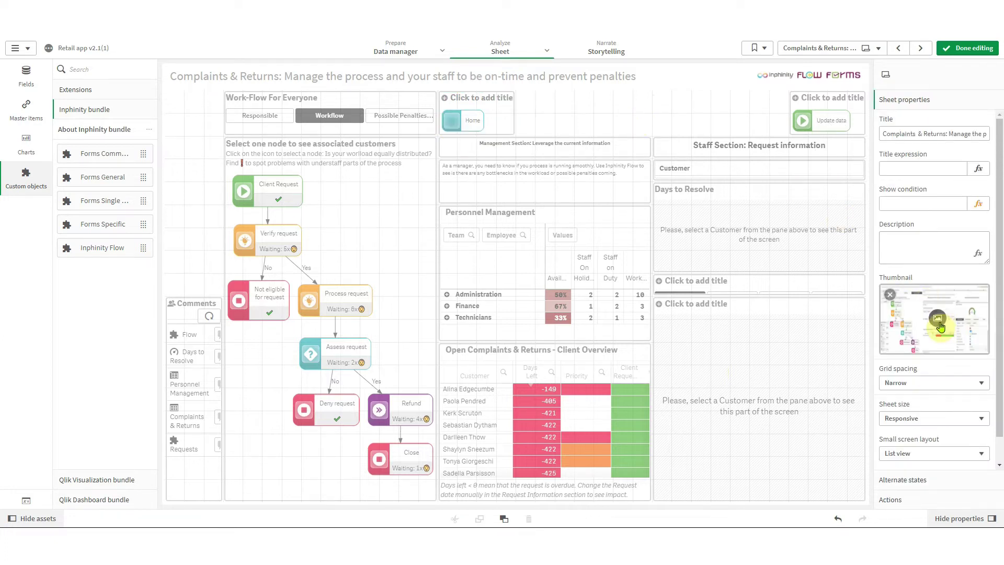
click(938, 324)
click(179, 432)
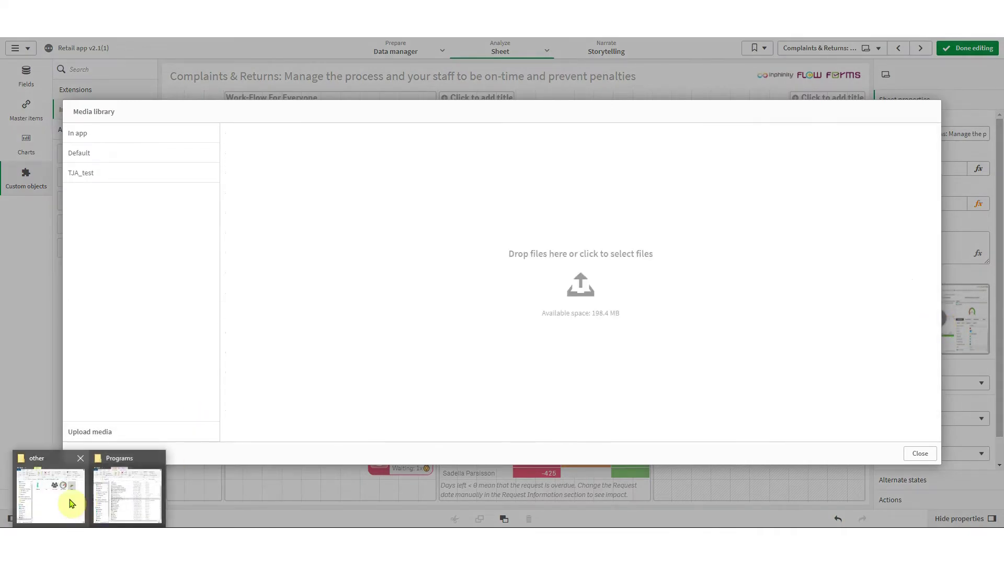
click(72, 502)
drag(203, 127, 636, 260)
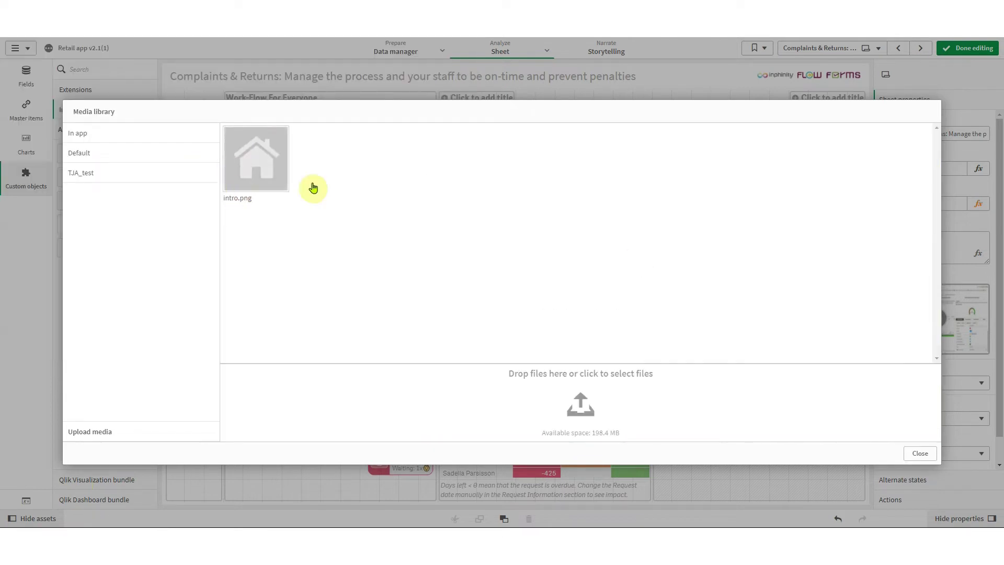
click(920, 454)
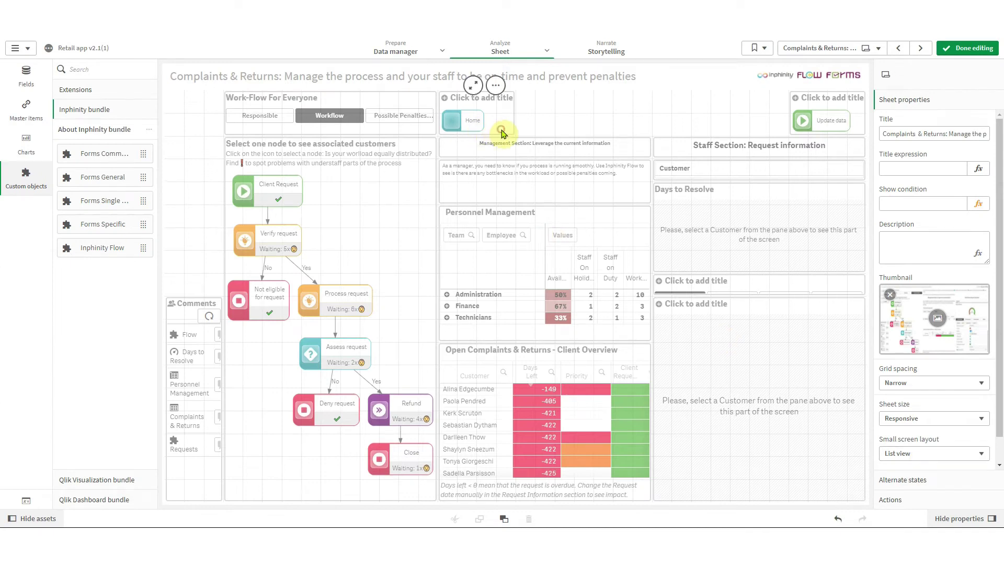
- Reopen the Home flow object's additional nodes editor and set the "home" node type's icon to intro.png
click(501, 132)
click(967, 347)
click(928, 368)
click(934, 370)
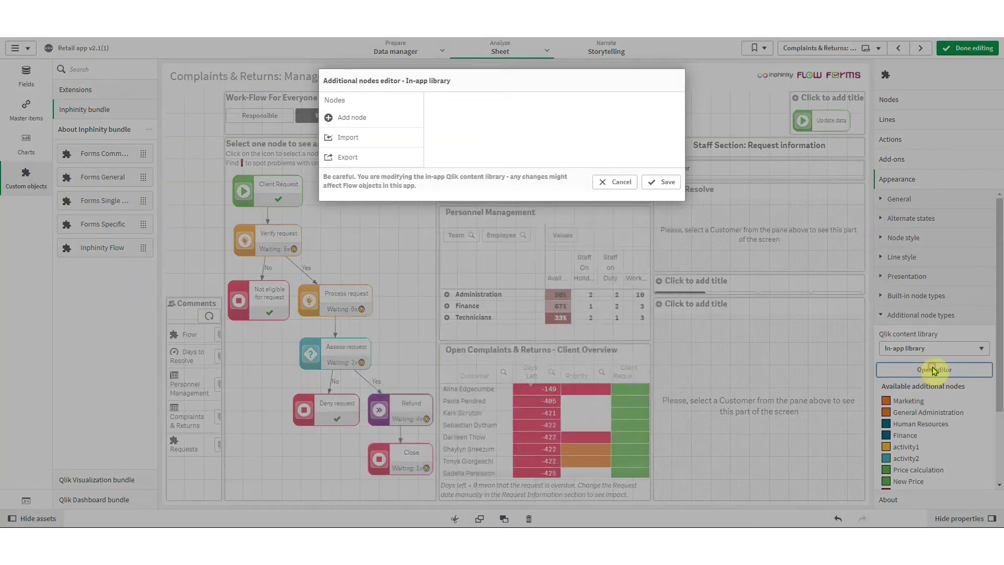
scroll(381, 264, down, 2)
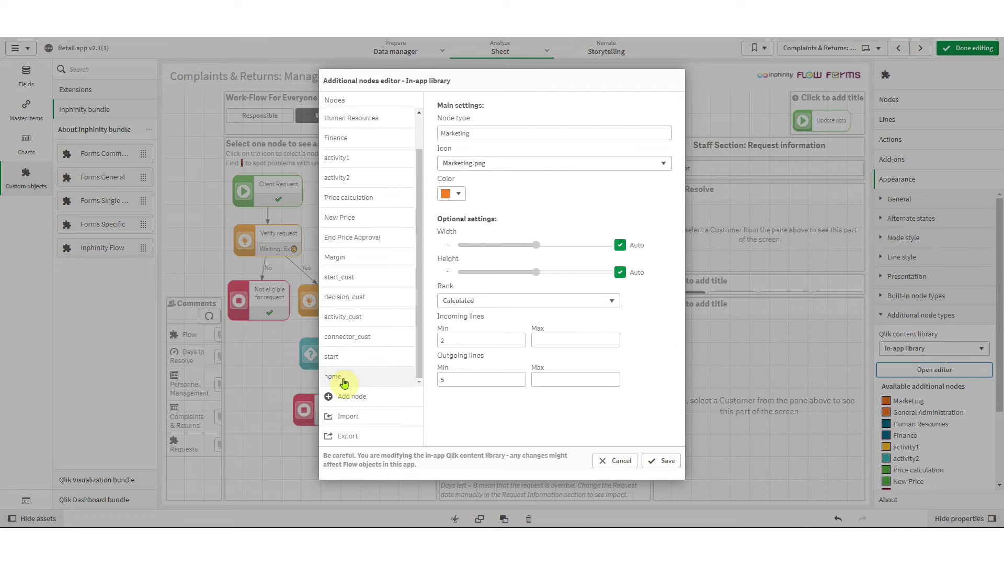
click(369, 377)
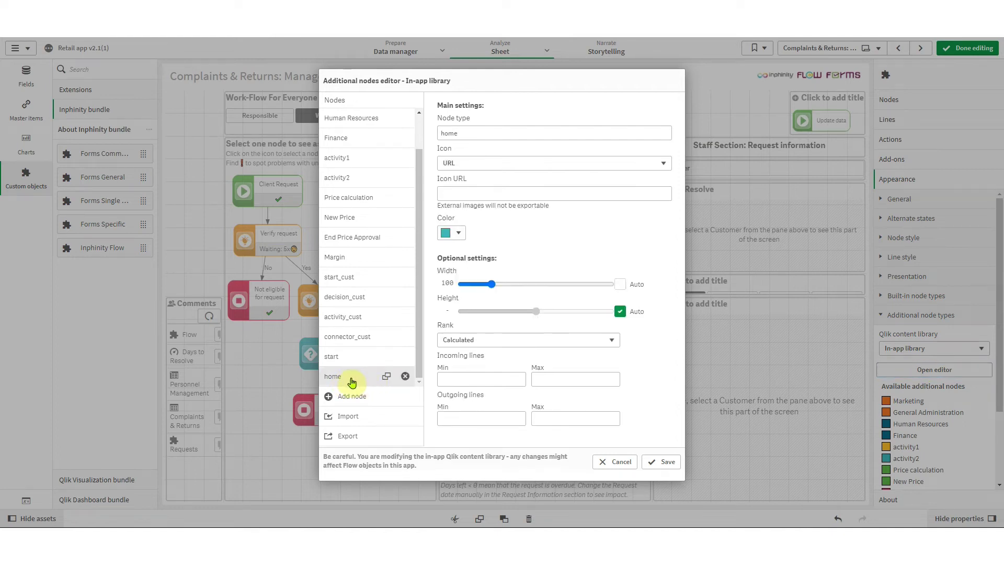
click(486, 166)
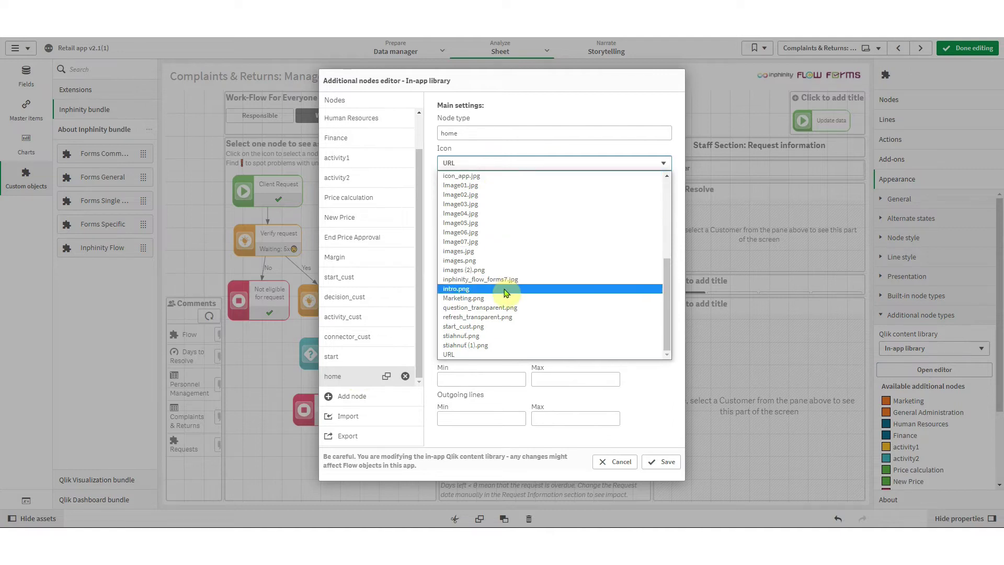
click(484, 289)
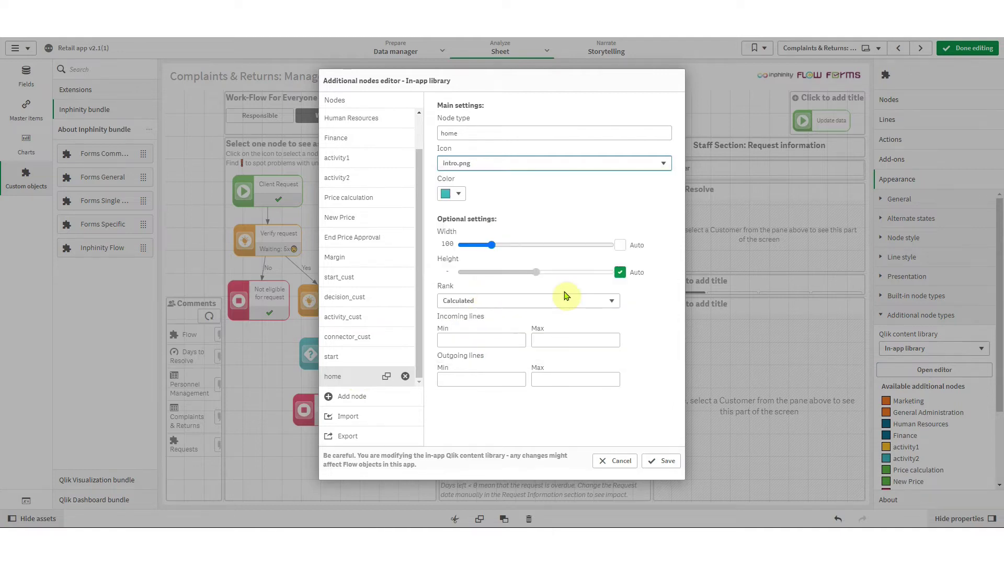
- Save the additional node library, finish editing the sheet and test the Home button's navigation
click(668, 461)
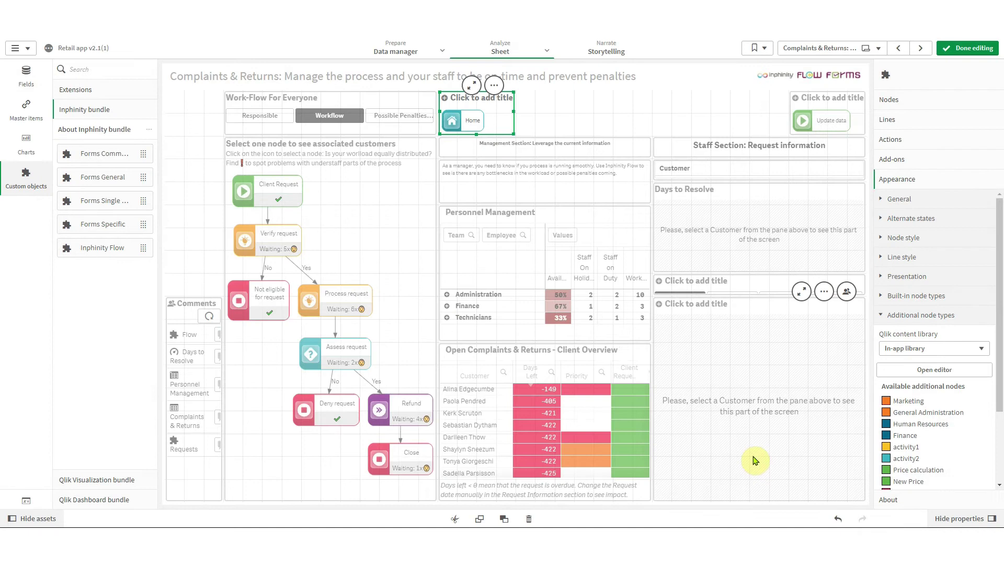
click(967, 48)
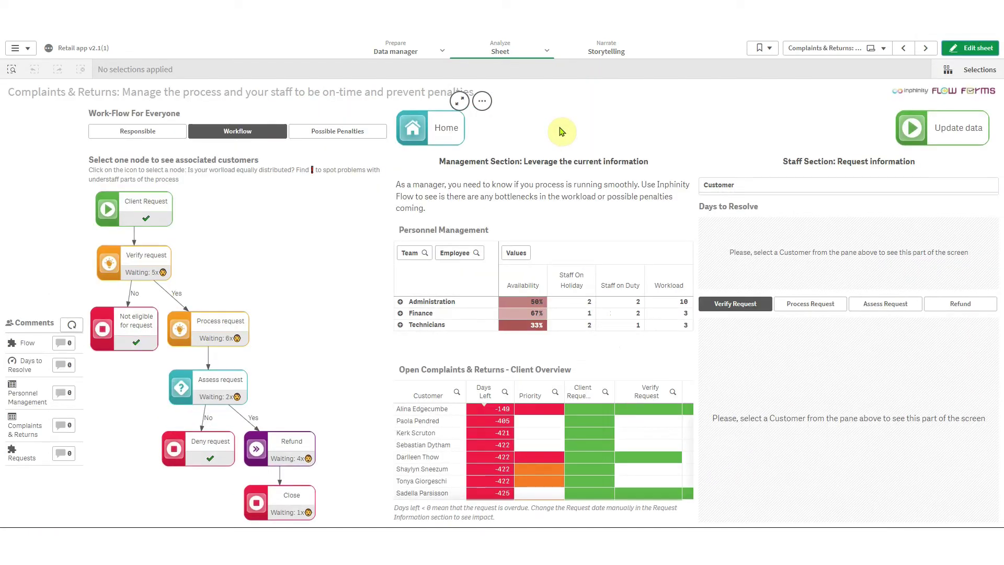
click(415, 128)
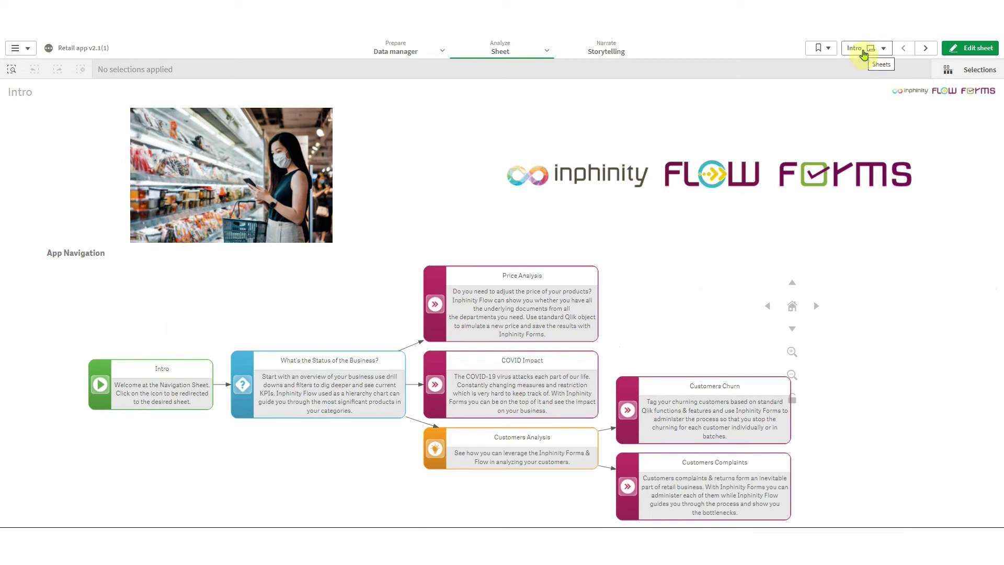
- Return to the Complaints & Returns sheet, move the Home flow object beside Work-Flow For Everyone above Comments, and shrink its height to match that block
click(863, 55)
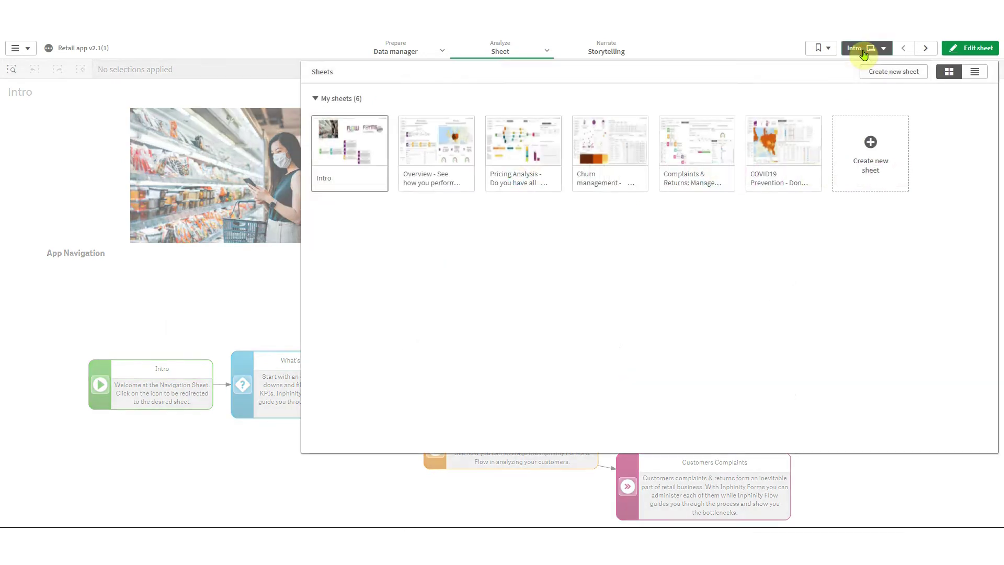
click(693, 140)
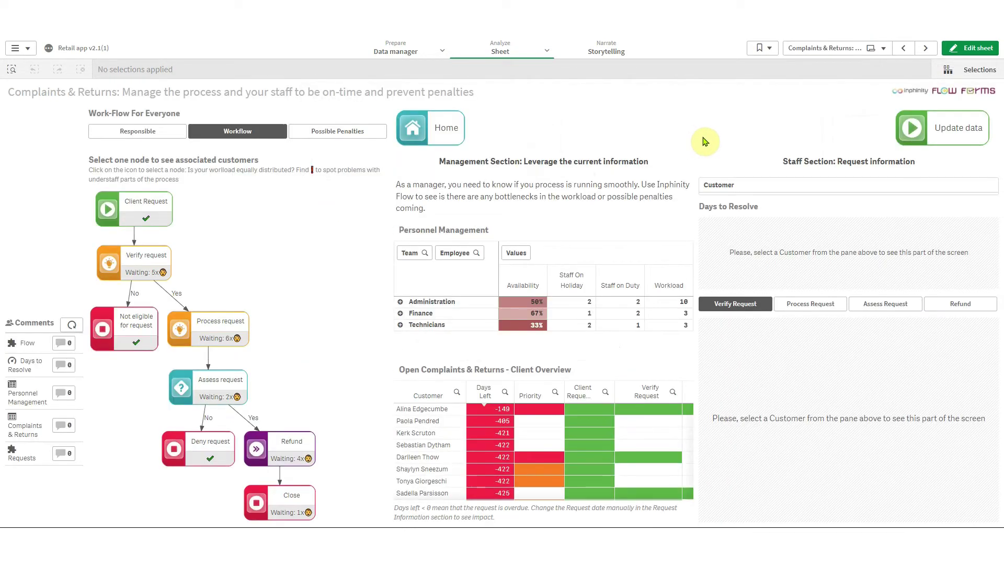
click(971, 49)
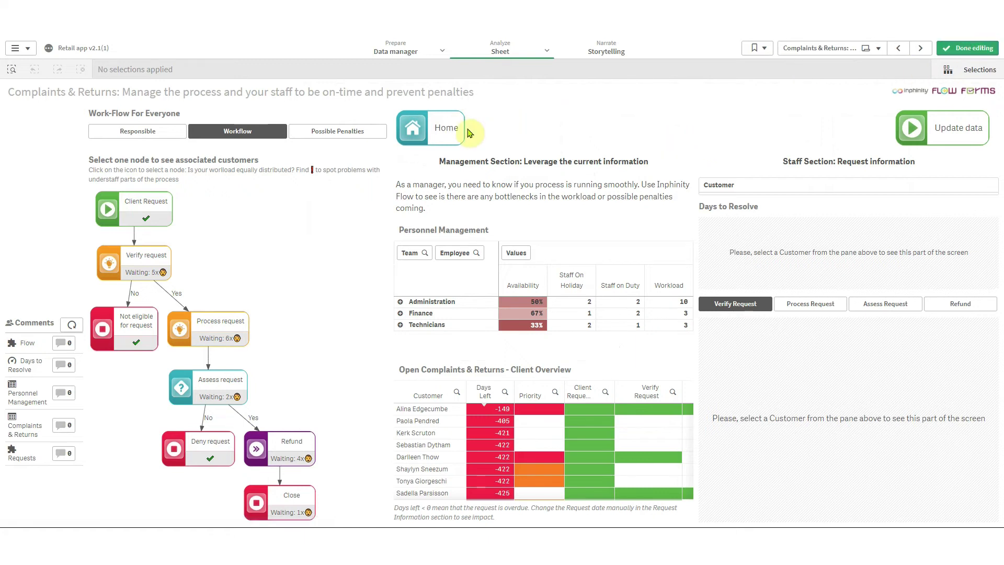
click(196, 105)
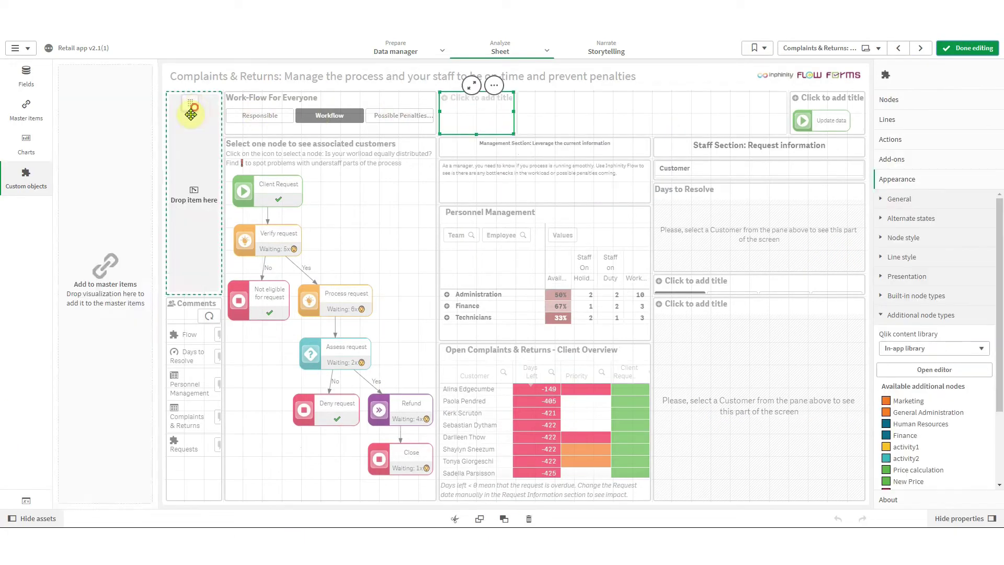
drag(171, 286, 182, 157)
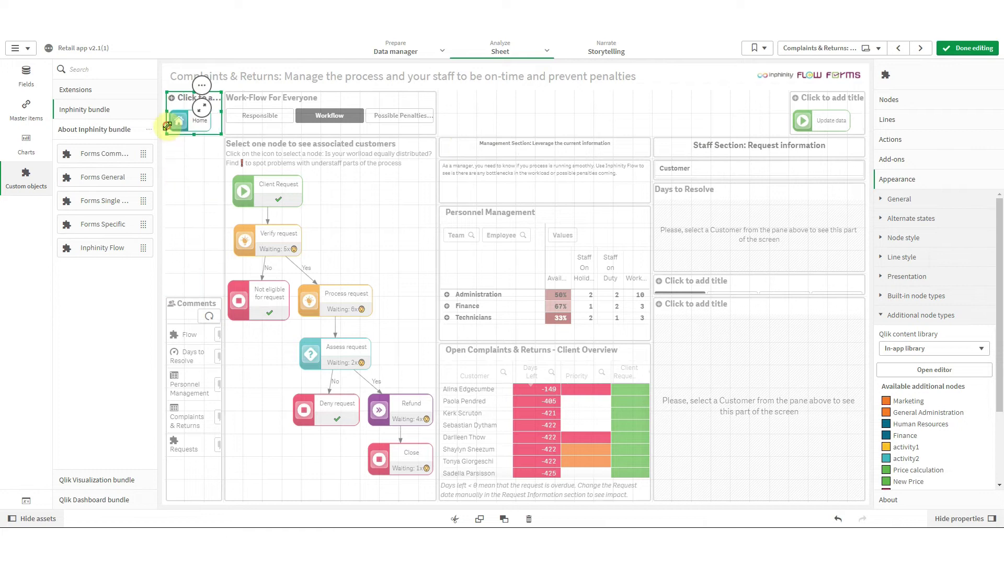
click(968, 48)
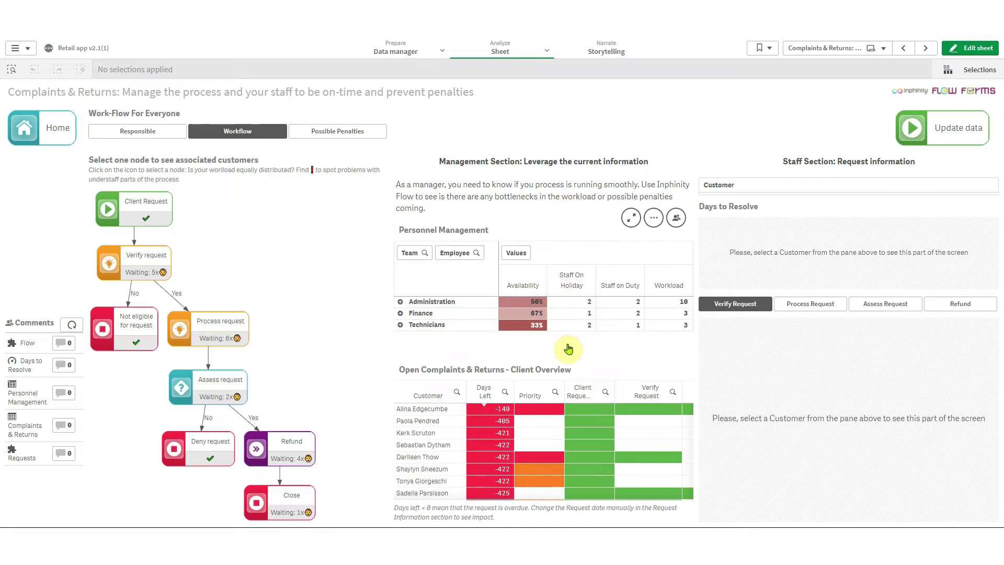
- Add the Personnel Management table to the master items under the name Personnel Management
click(970, 47)
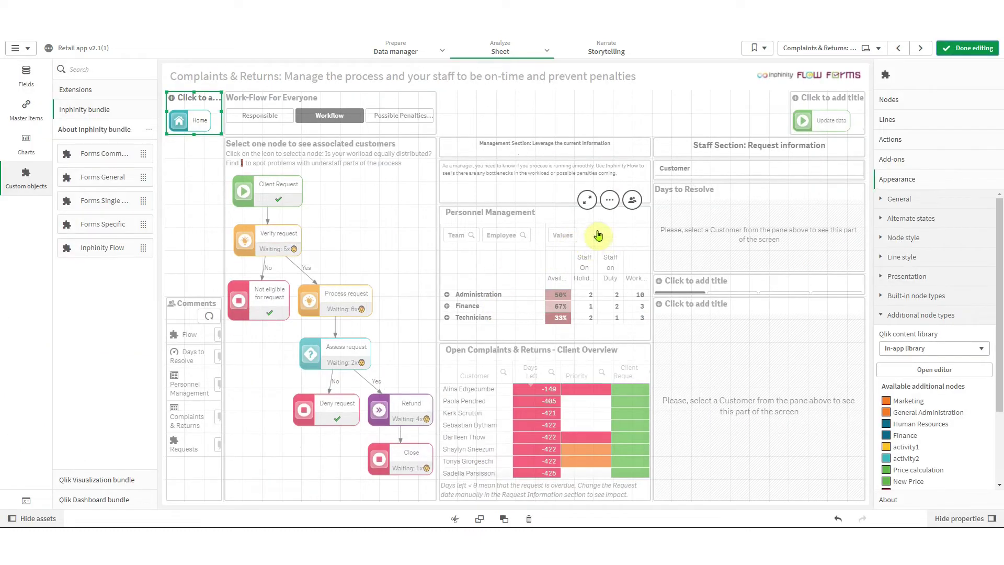
right_click(587, 235)
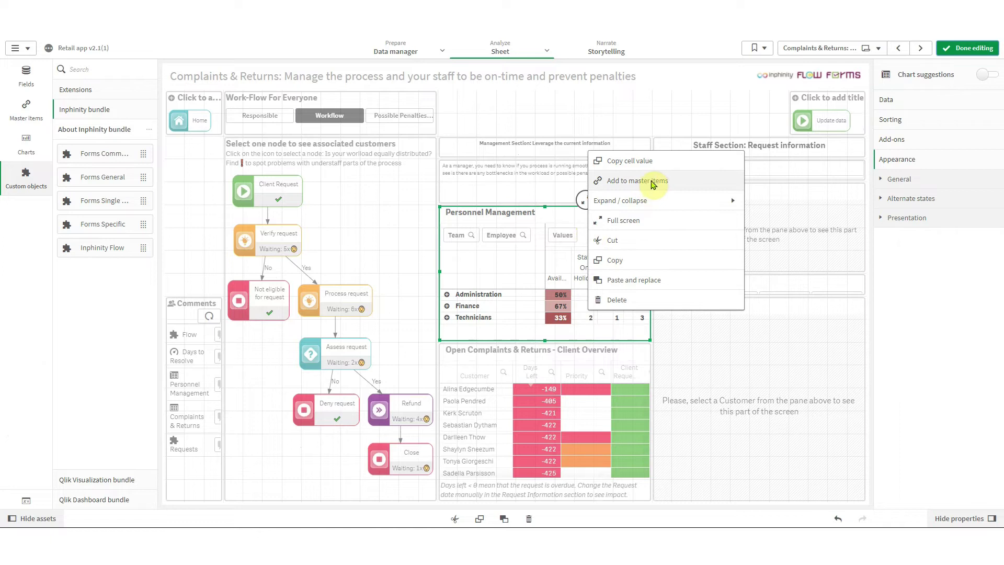
click(660, 181)
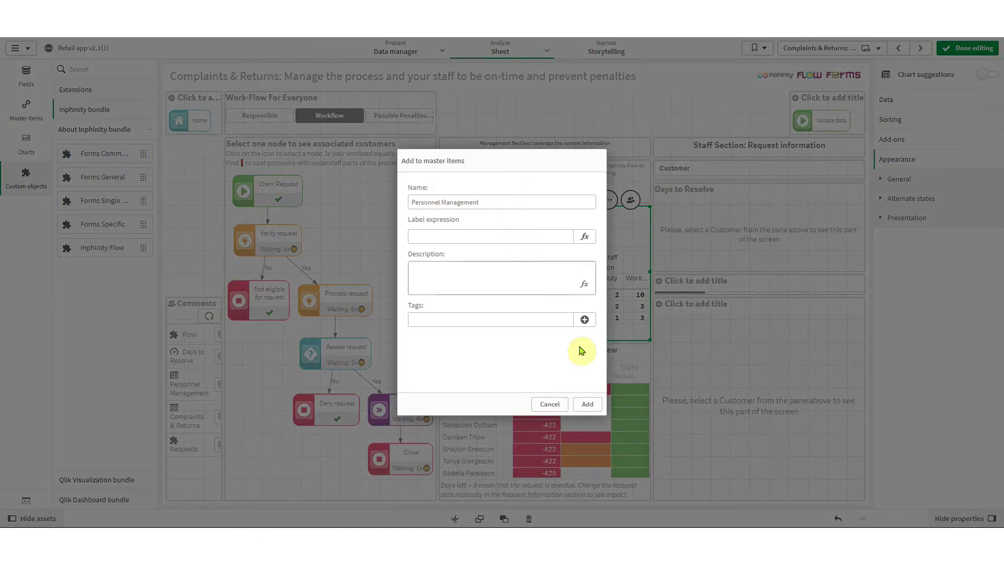
click(587, 403)
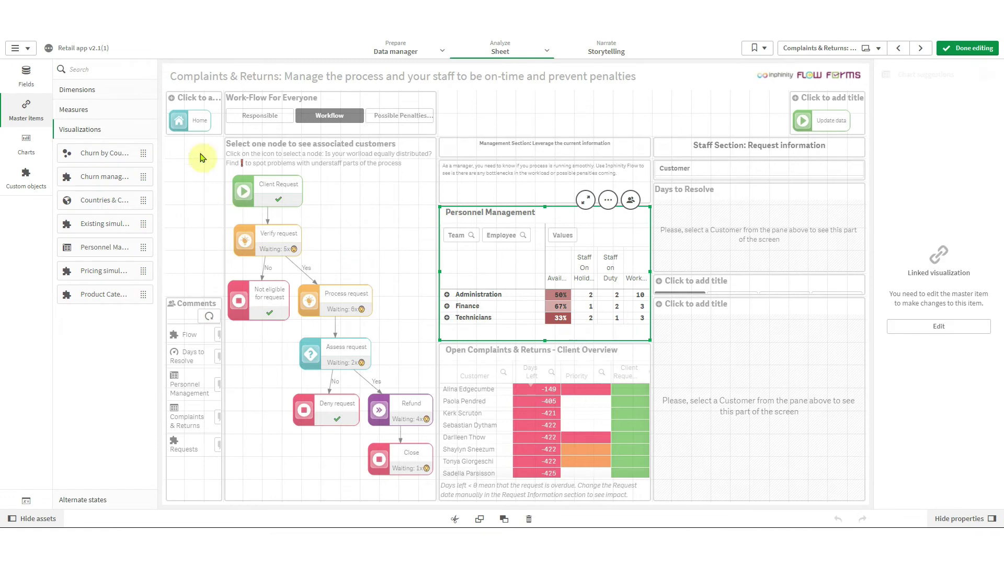
- Place a new Inphinity Flow object in the empty area above the Management Section heading
click(32, 177)
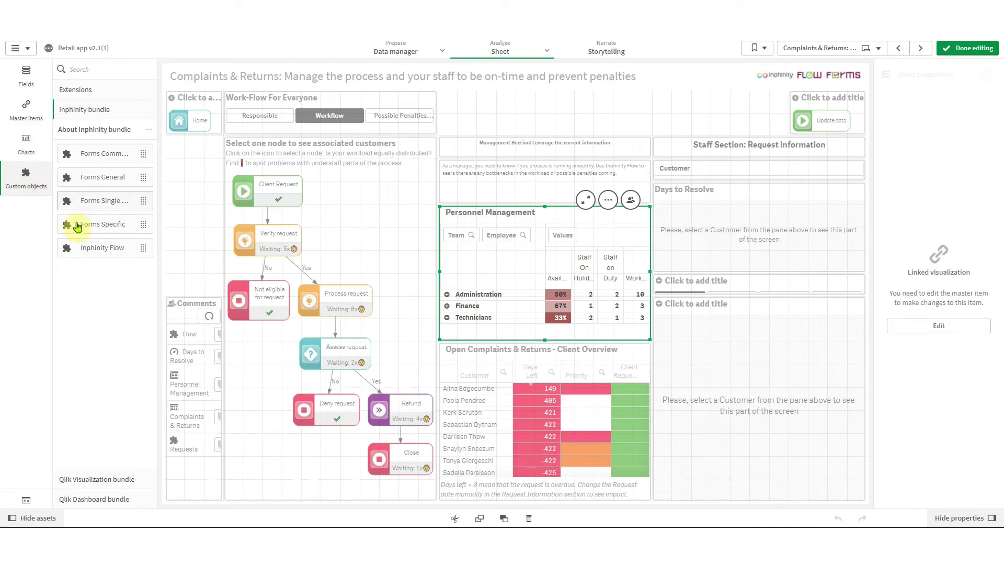
drag(94, 248, 503, 120)
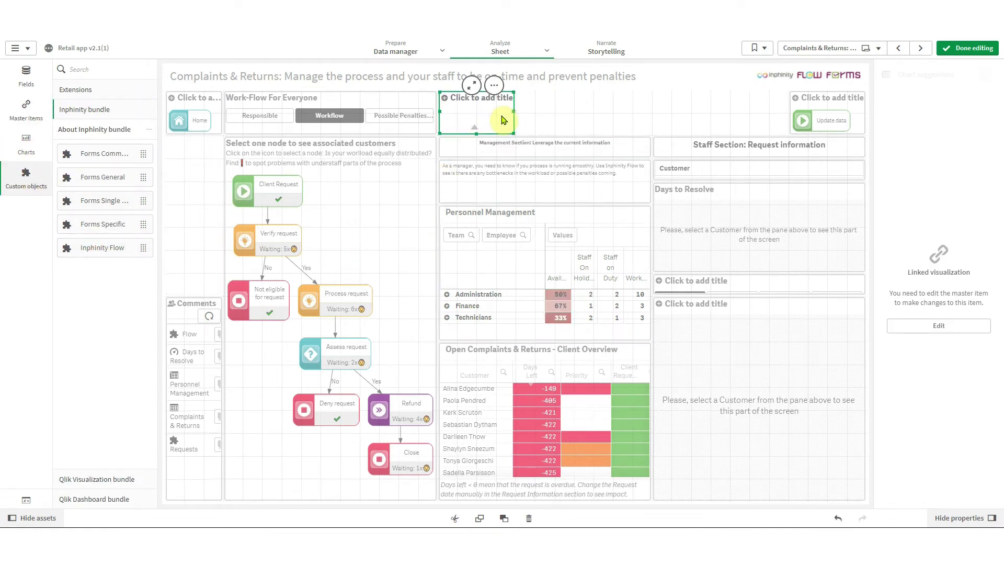
click(914, 277)
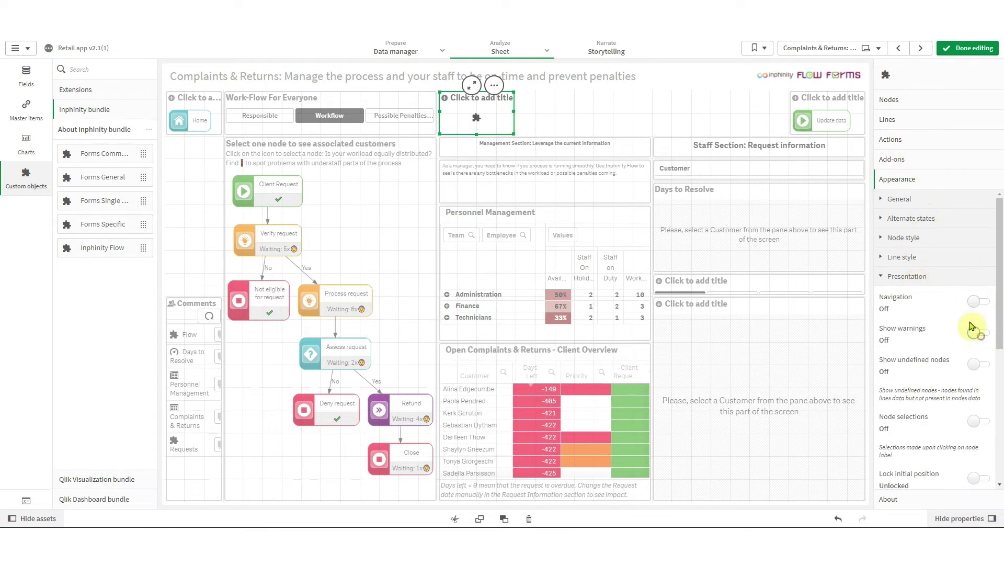
click(926, 277)
- Set the new flow object's node id to ='personnel', node type to ='start' and node label to ='Personnel Management'
click(915, 98)
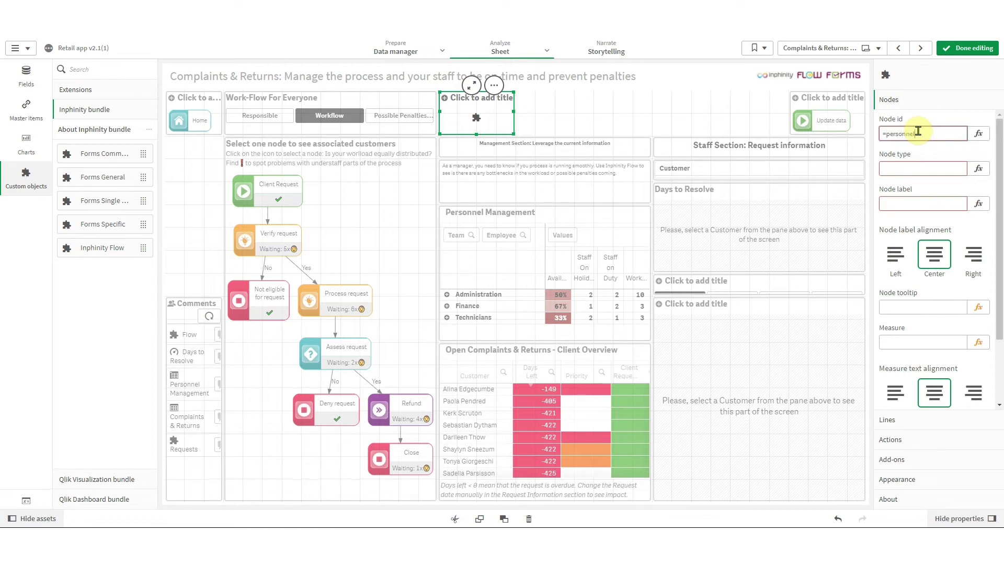
click(885, 133)
text('start)
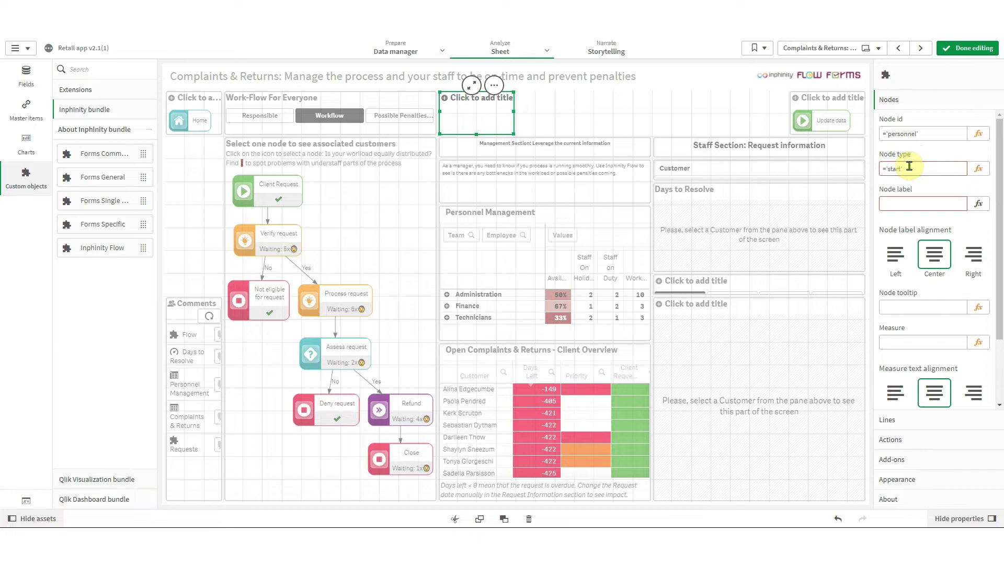
click(926, 199)
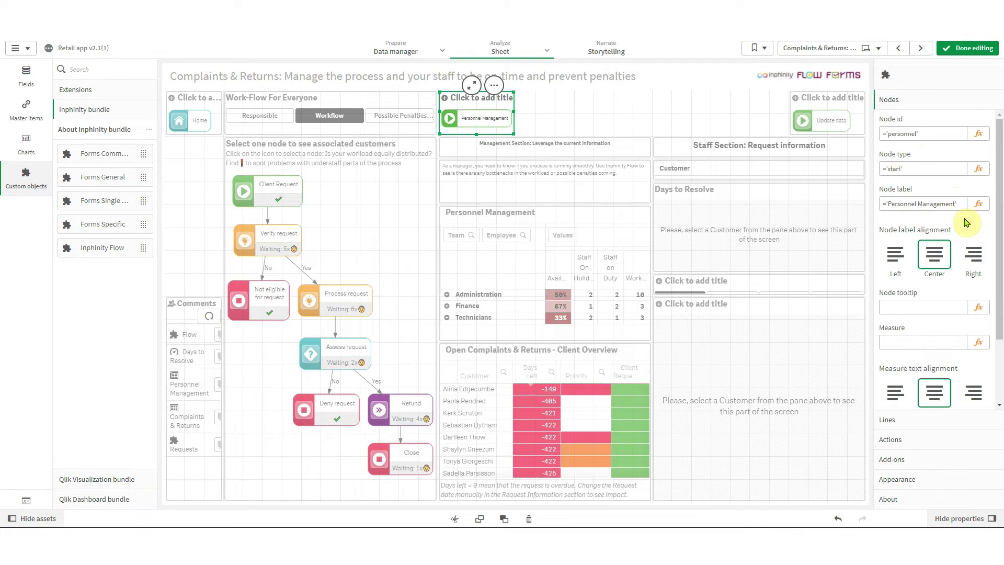
- Add an "Open a master visualization" action to the Personnel Management button, using the Personnel Management visualization
click(893, 440)
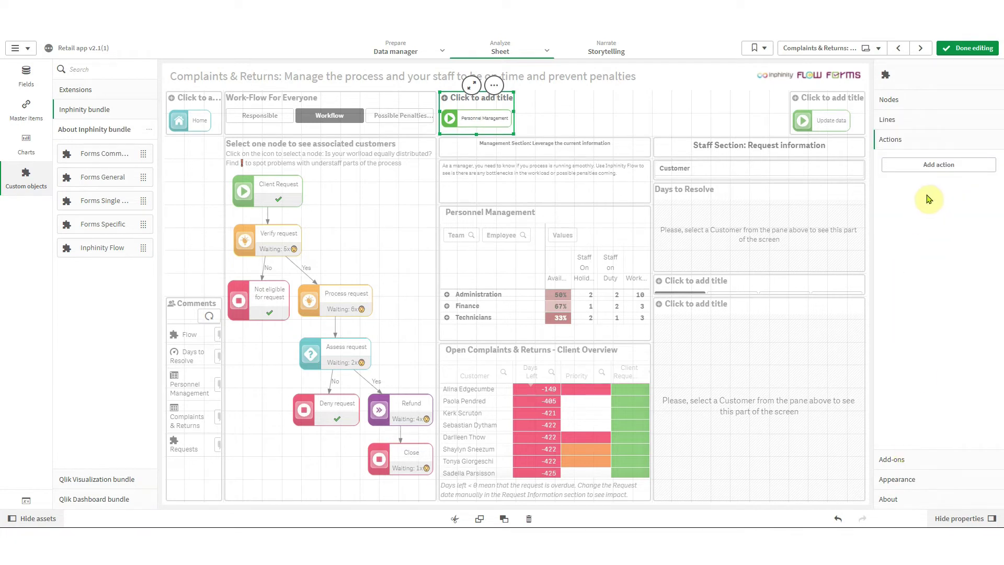
click(936, 165)
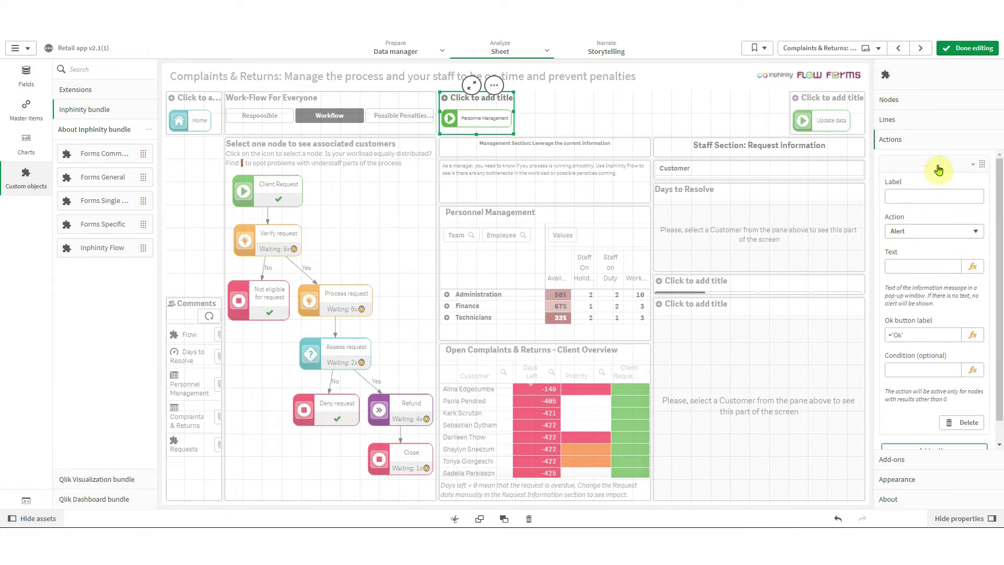
click(936, 230)
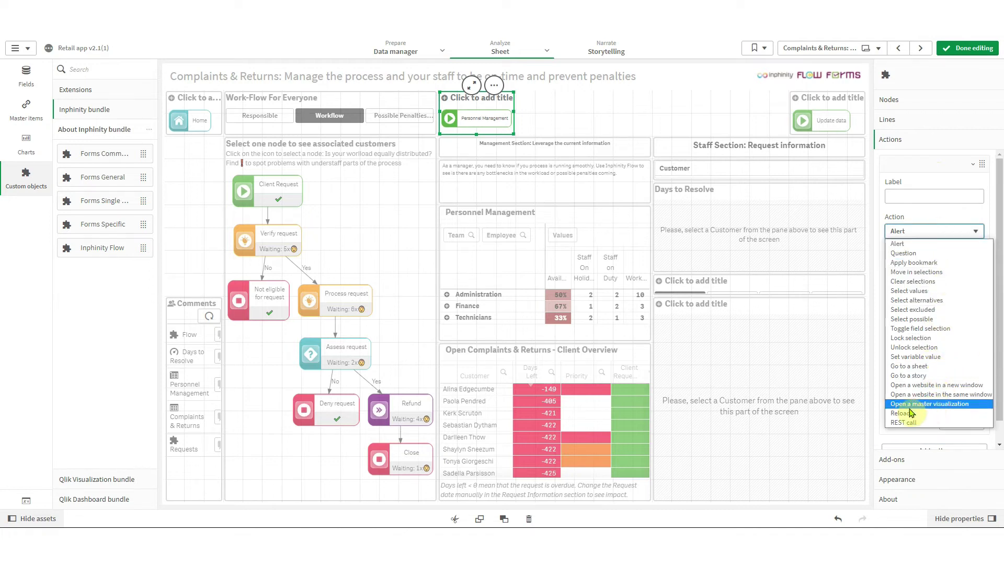
click(953, 409)
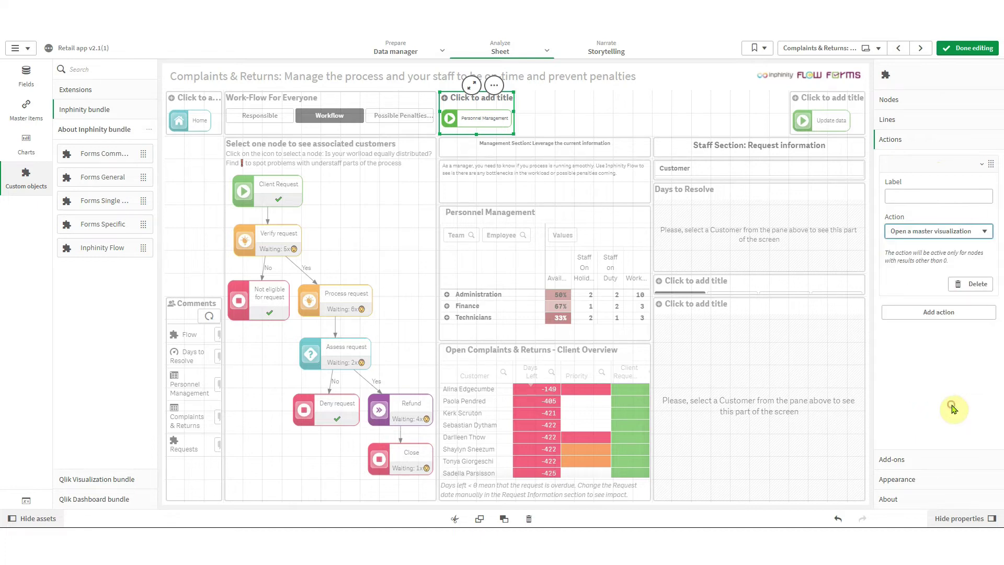
click(927, 267)
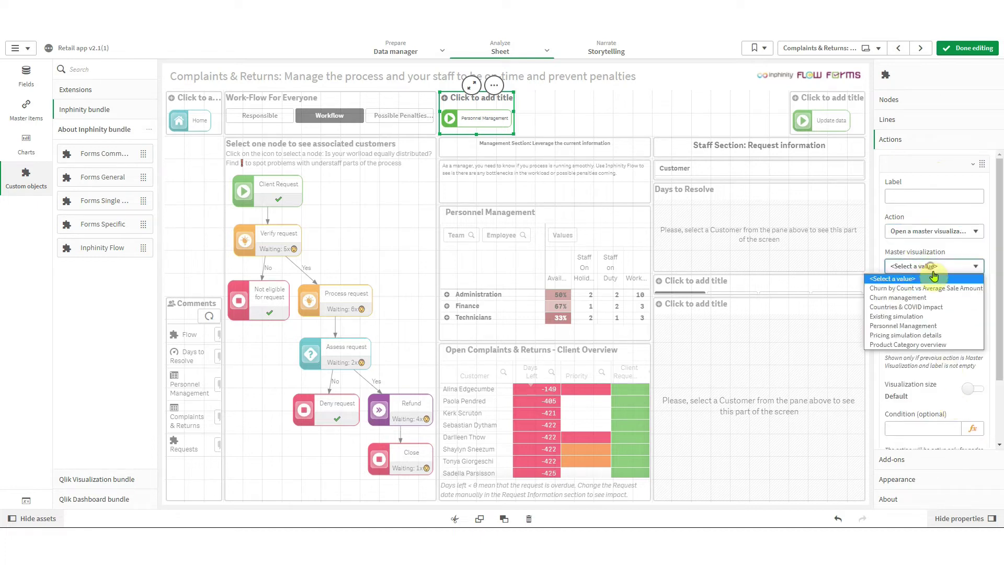
click(932, 326)
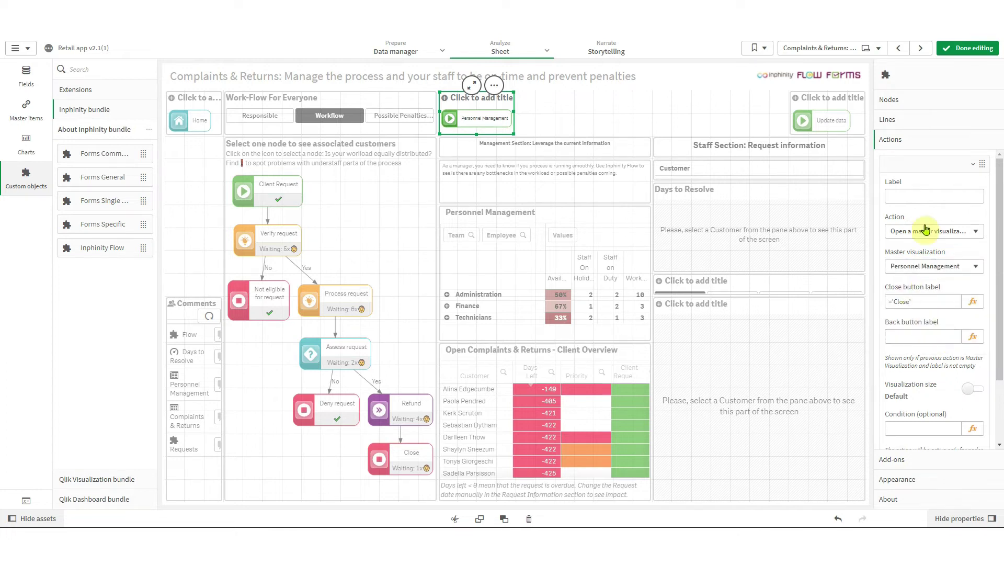
- Finish editing, test the Personnel Management button's popup and close it
click(967, 48)
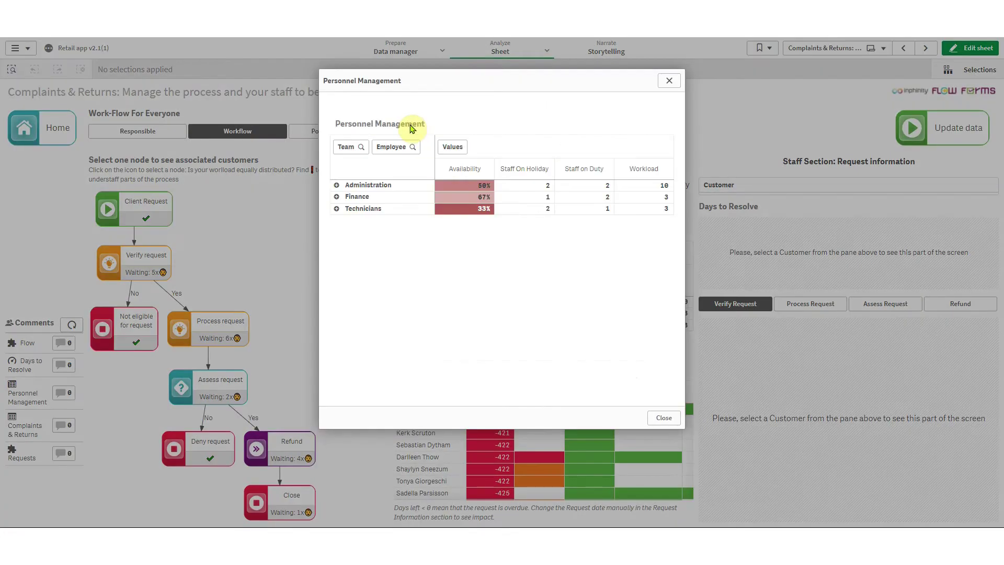
click(411, 126)
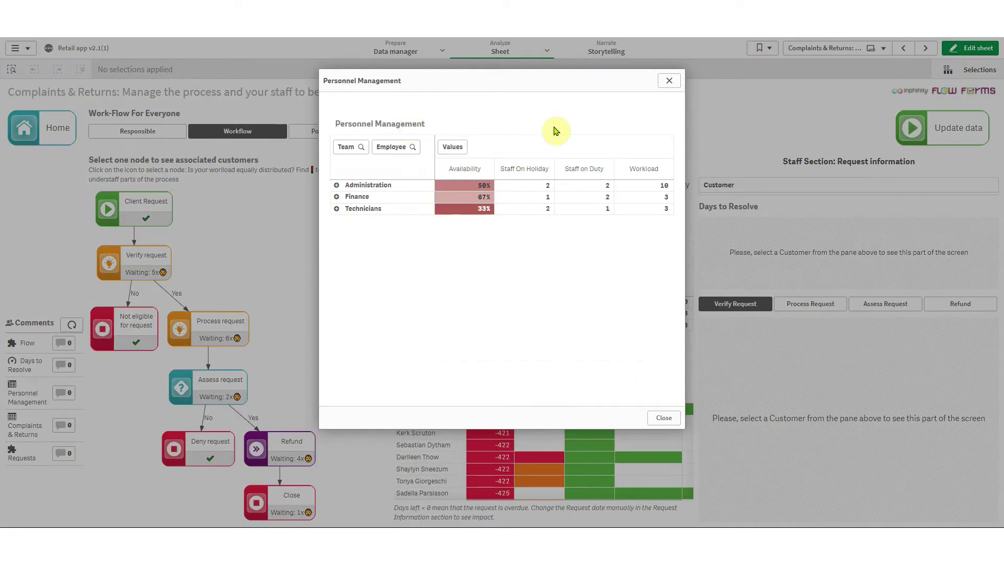
click(671, 82)
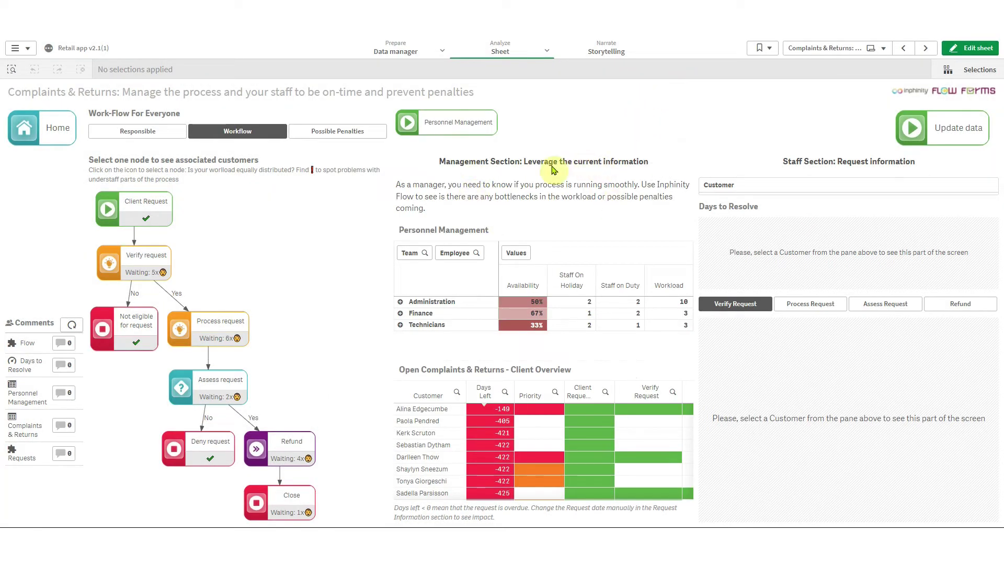
- Reopen the sheet for editing and label the Personnel Management button's action MV
click(970, 48)
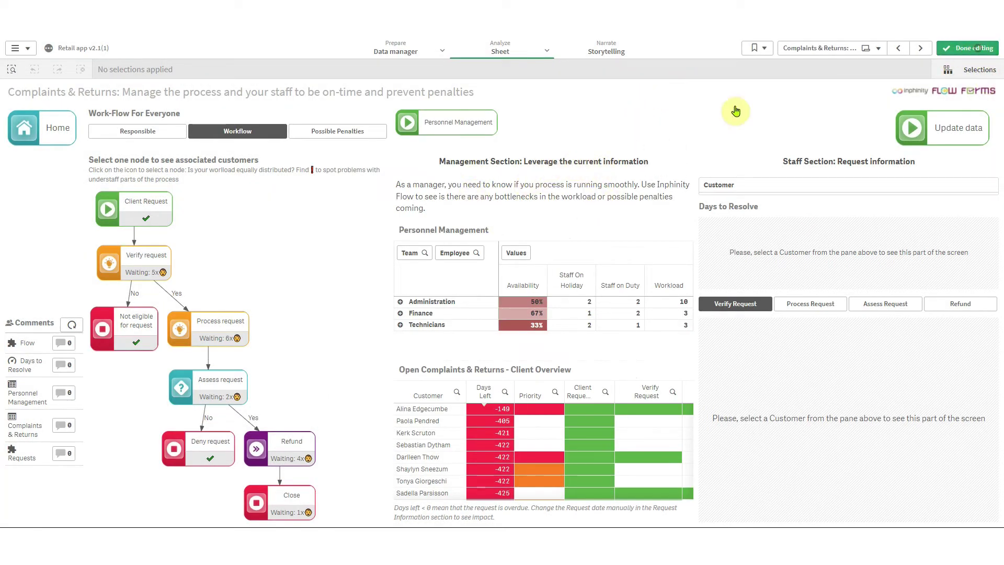
click(510, 127)
click(908, 196)
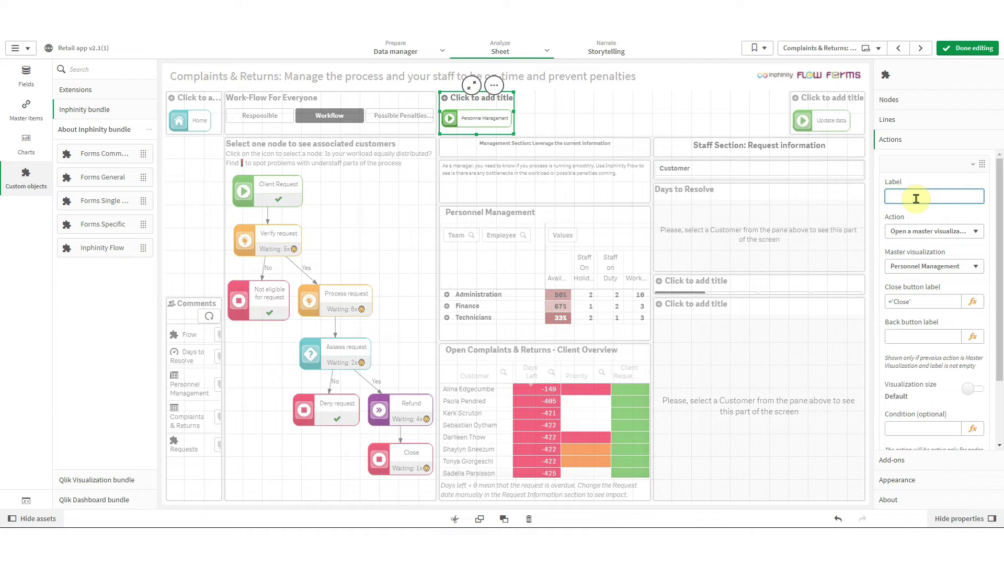
text(MV)
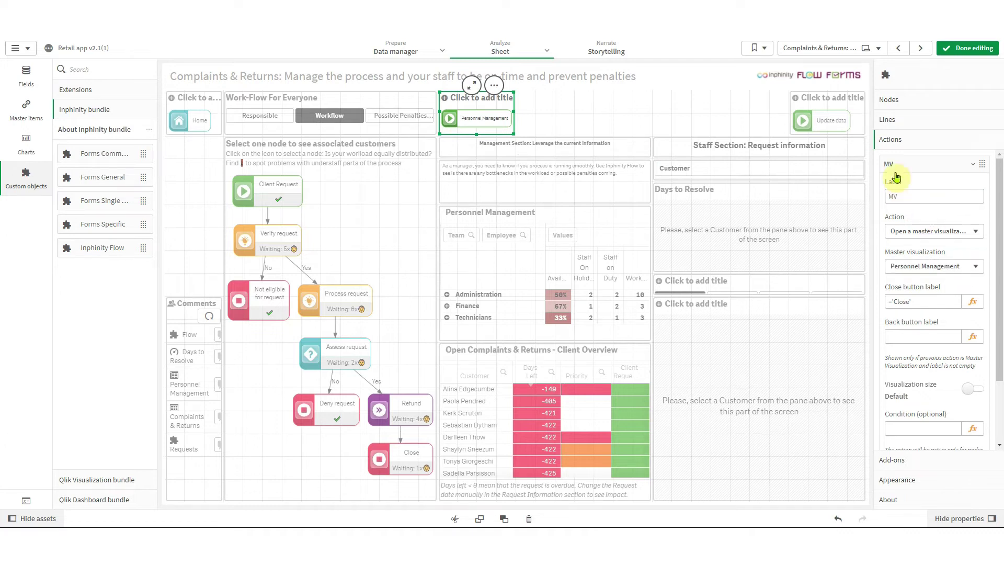
click(901, 164)
- Set the Personnel Management node's measure to ='Find bottlenecks' and finish editing the sheet
click(913, 99)
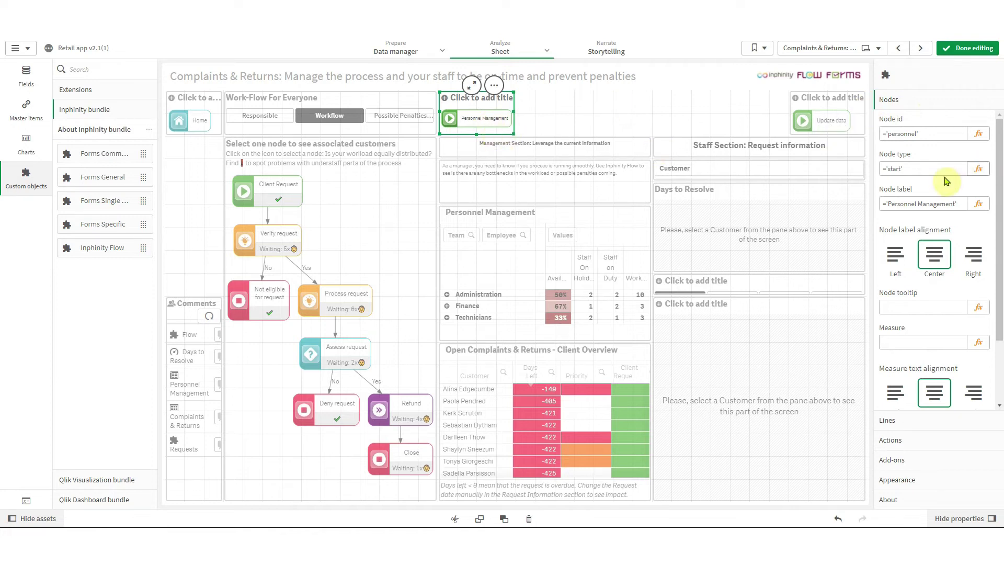
click(901, 343)
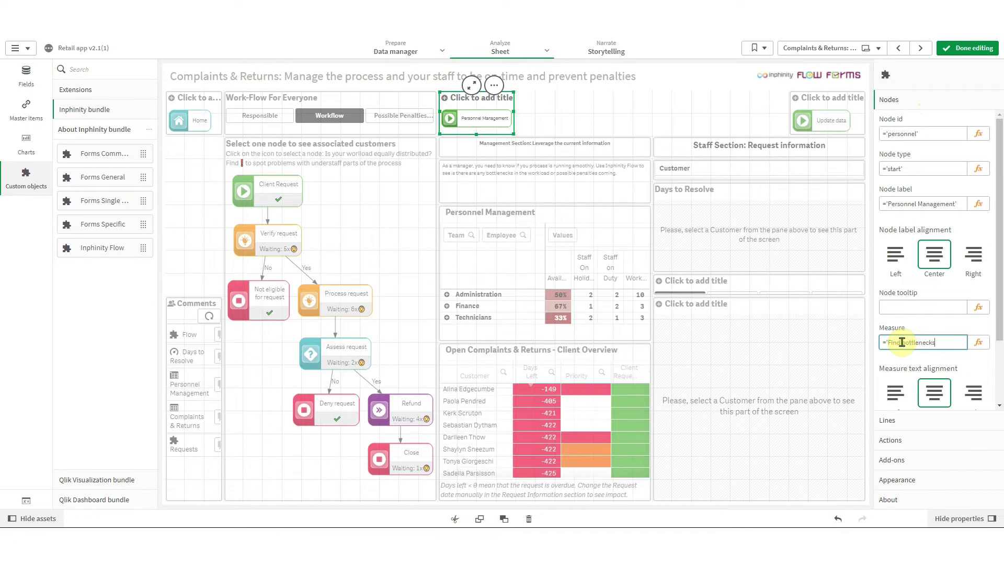
key(Return)
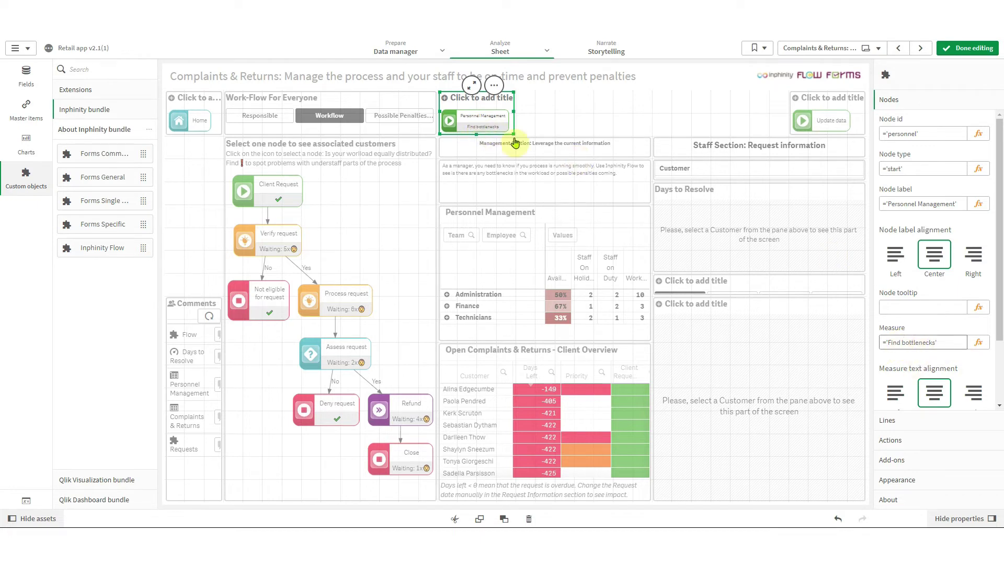
click(973, 47)
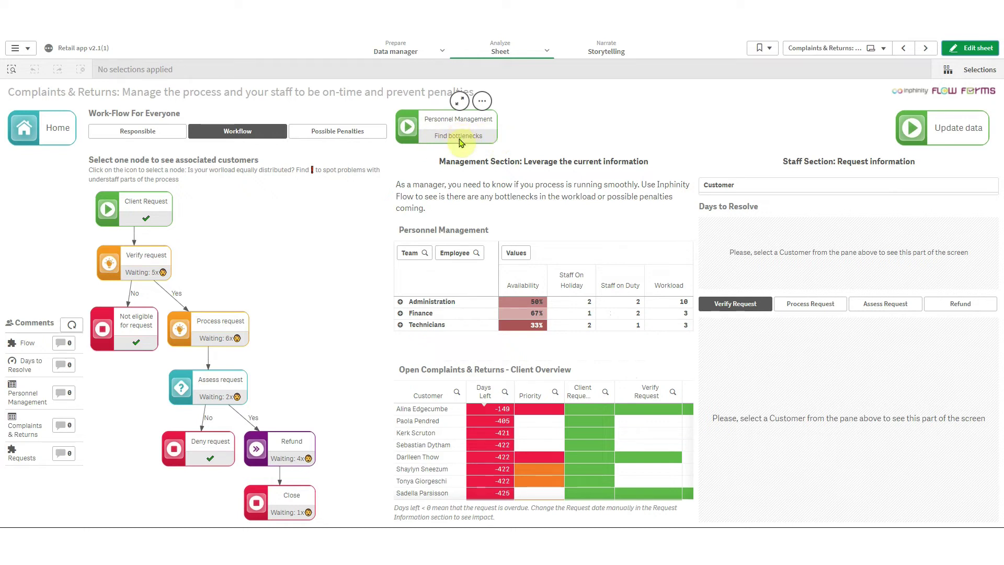
- Give the Personnel Management node the tooltip ='This will happen when you click here.' and finish editing the sheet
click(969, 48)
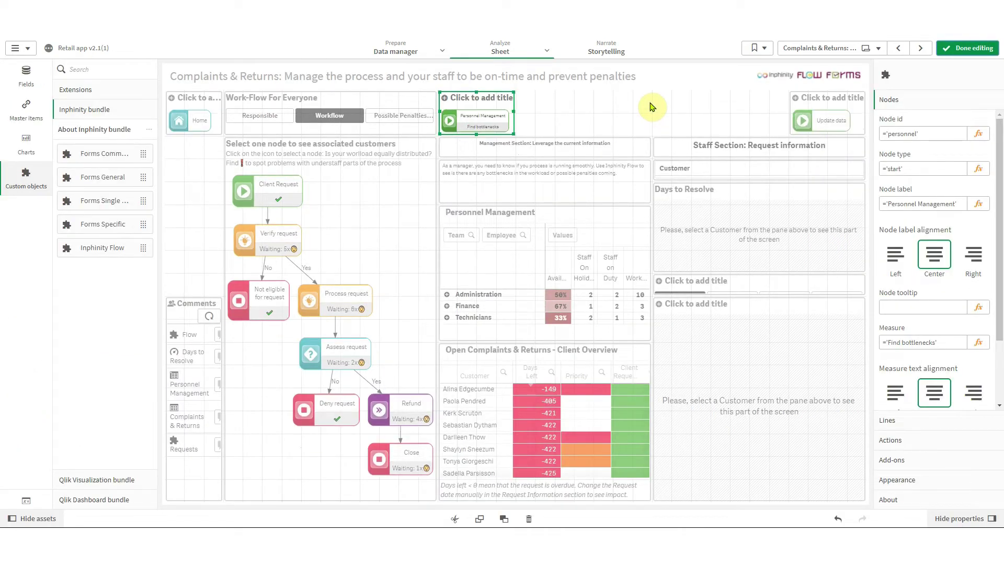
click(915, 307)
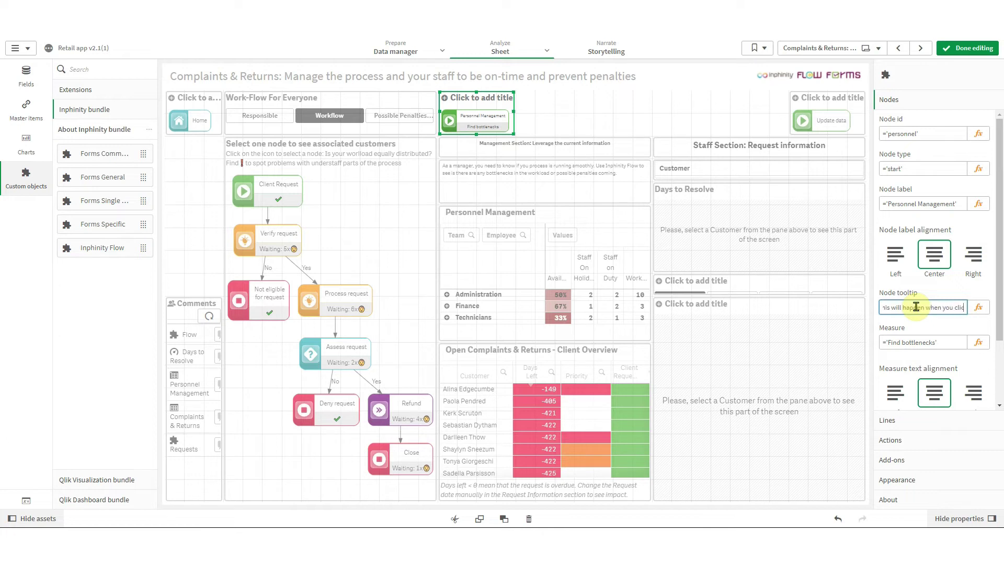
key(Return)
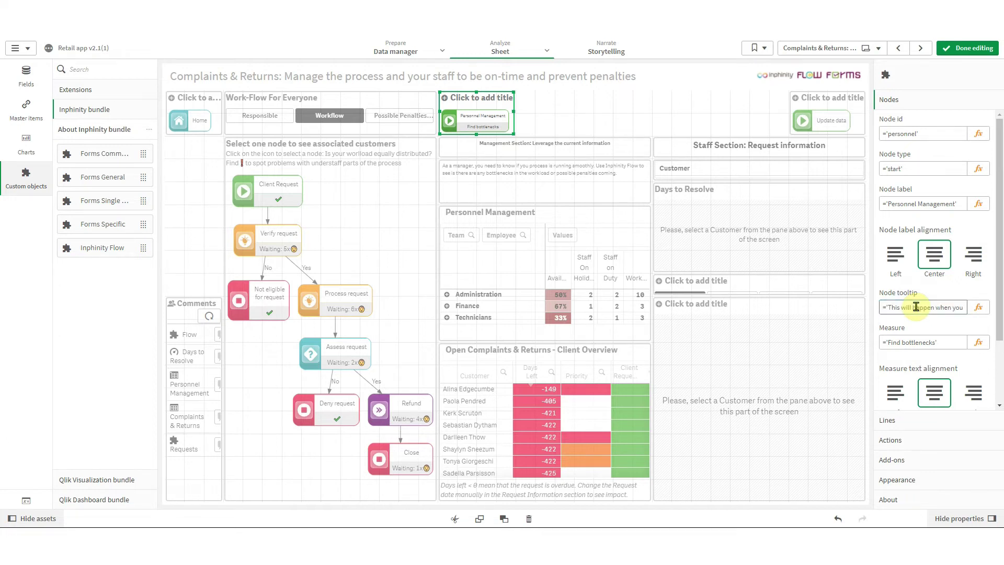
click(967, 48)
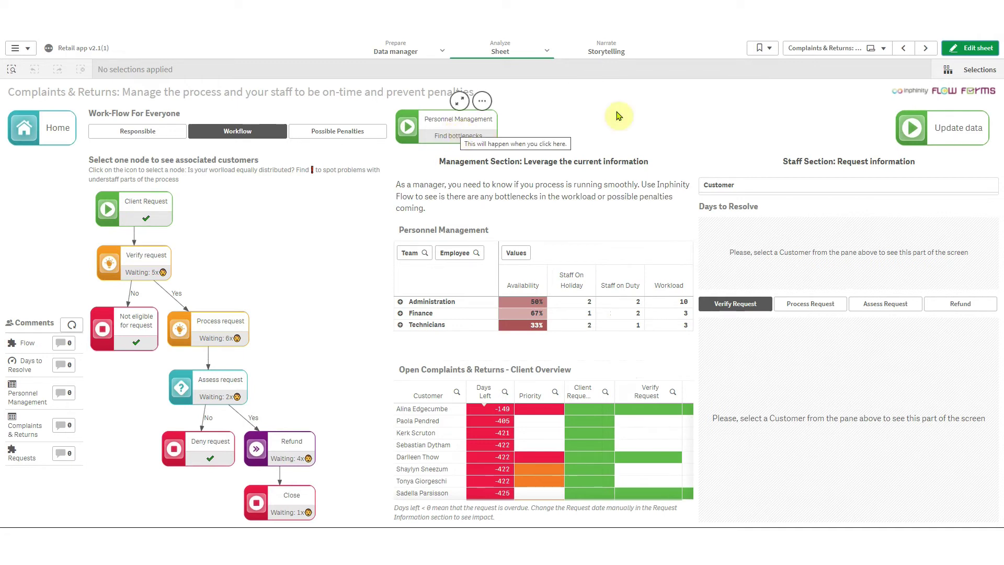
- Reopen the sheet for editing and add a node type named personnel to the in-app library's additional nodes
click(970, 47)
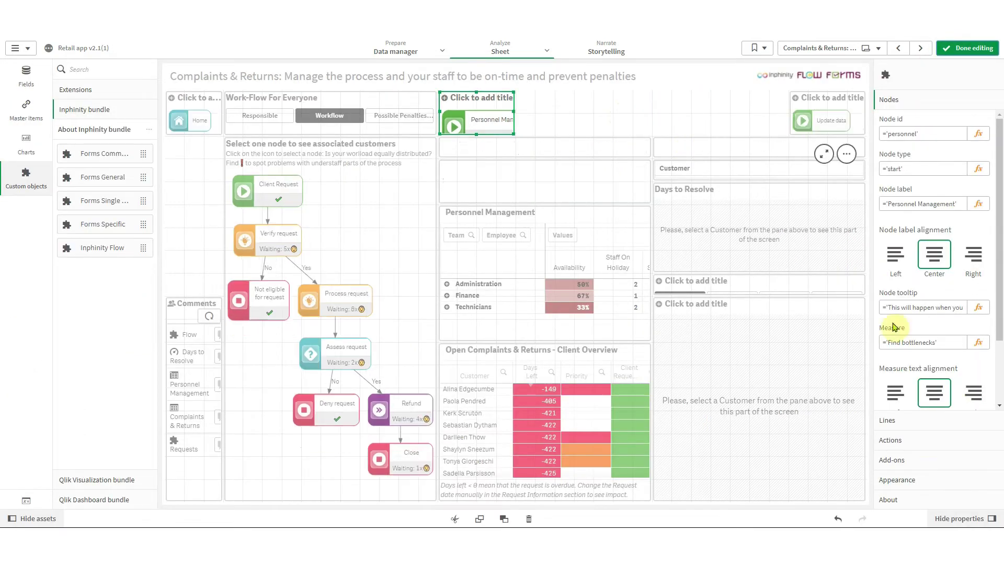
click(925, 479)
click(937, 348)
click(928, 384)
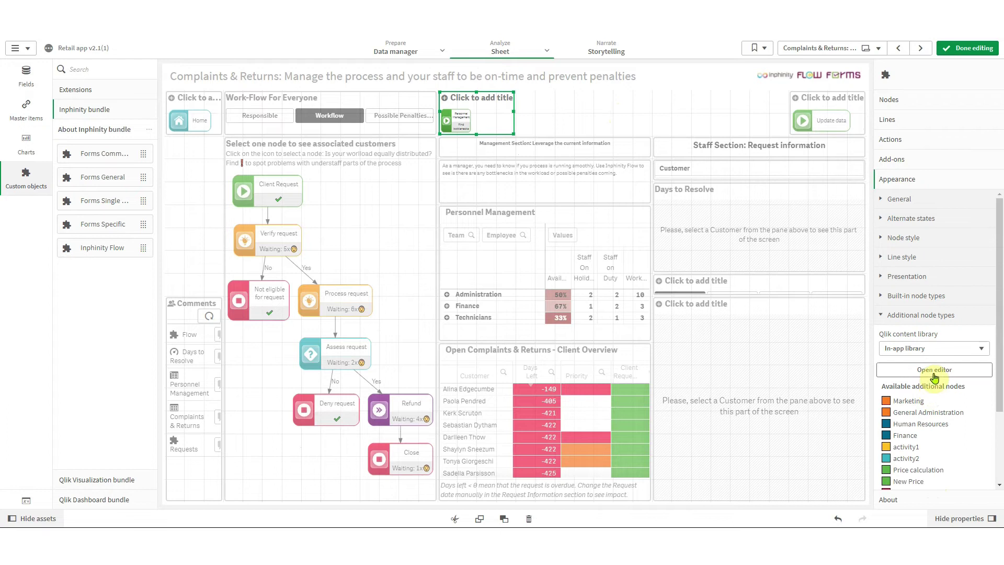
click(934, 372)
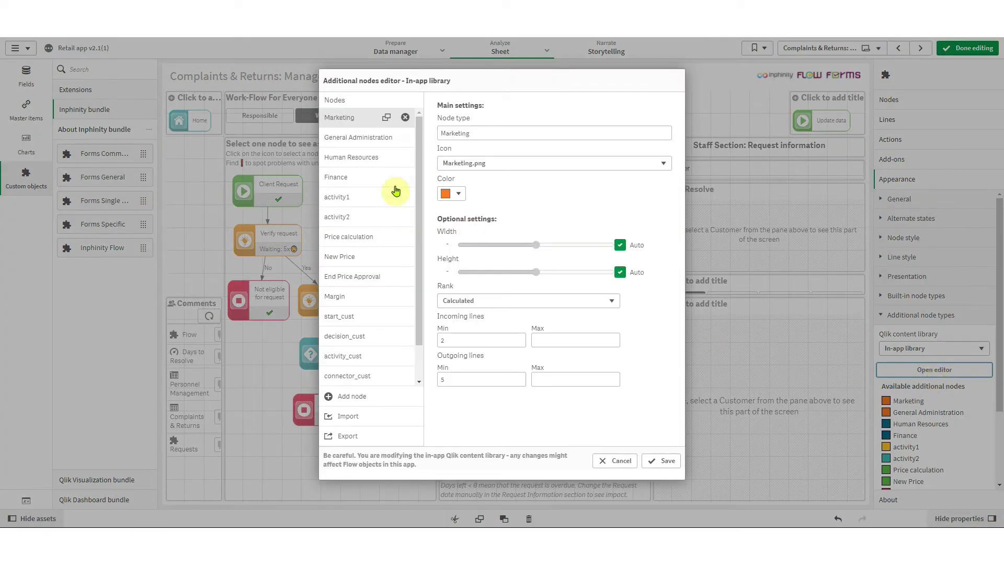
click(366, 395)
scroll(369, 372, down, 2)
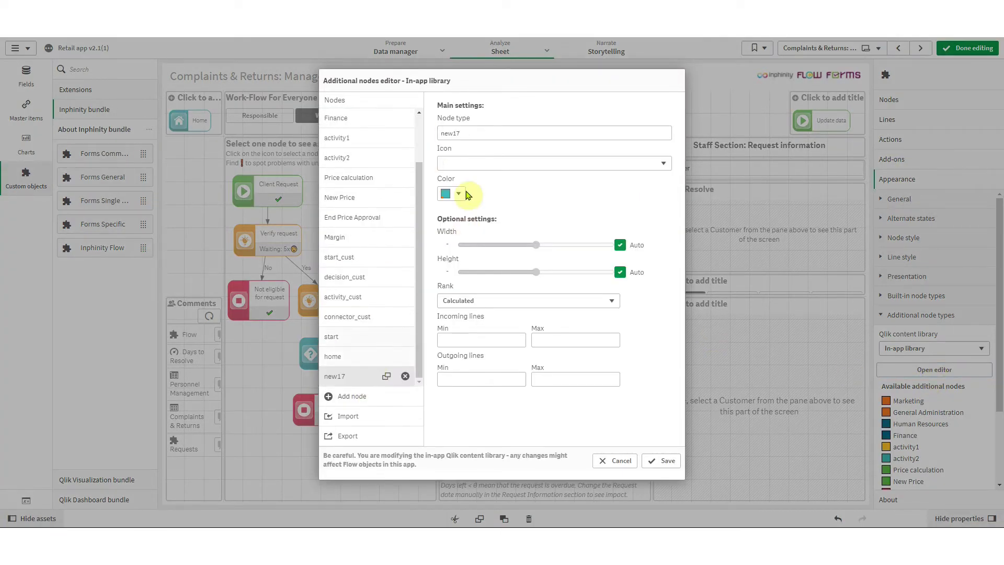
drag(473, 133, 427, 137)
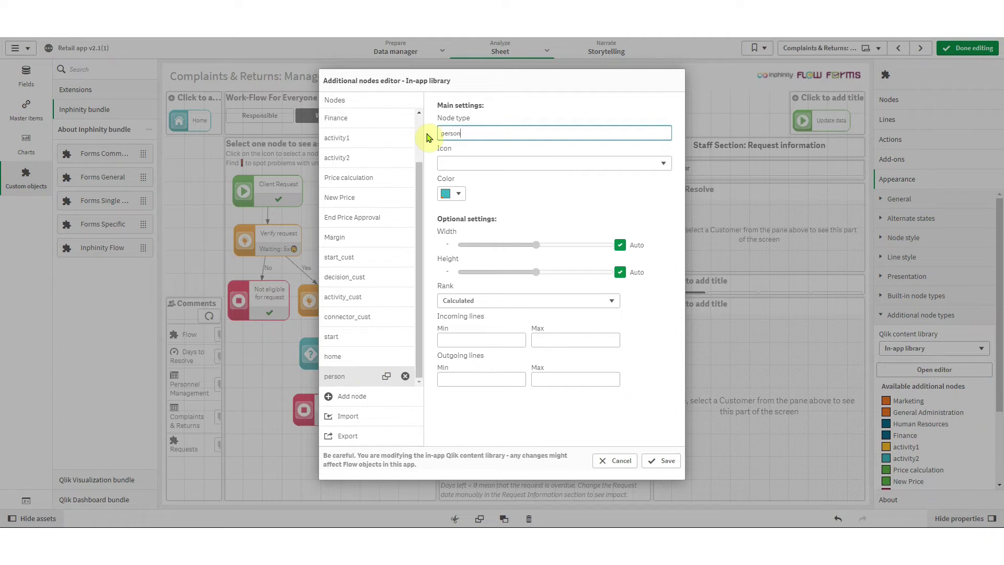
text(personnel)
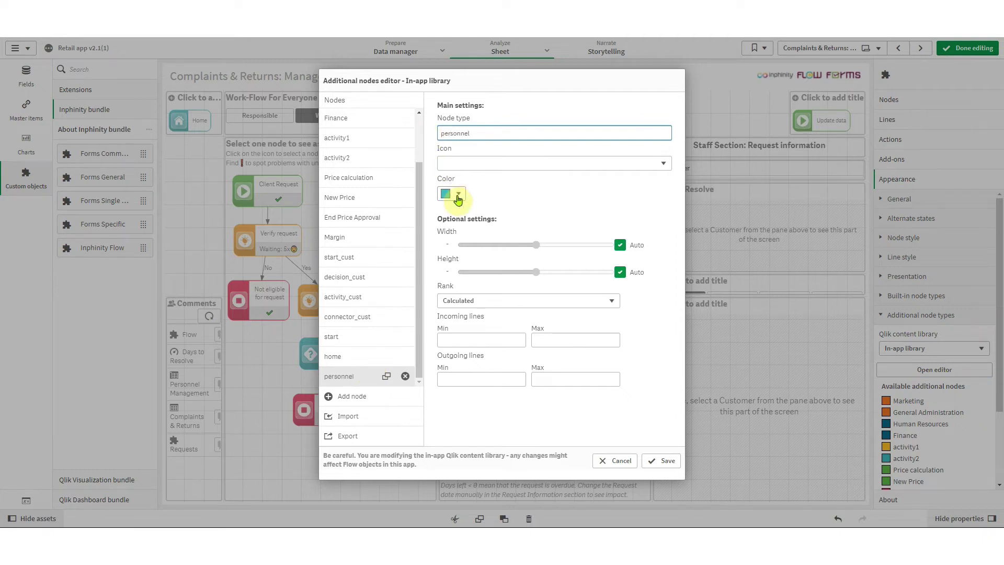
- Set the personnel node type's color to magenta (#b62467) and save the additional nodes
click(457, 194)
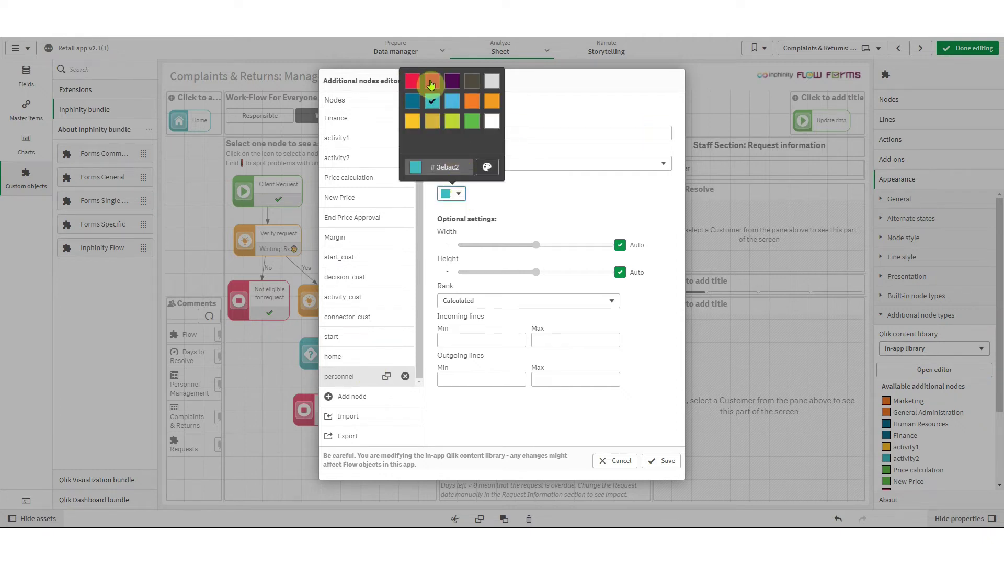
click(432, 81)
click(563, 213)
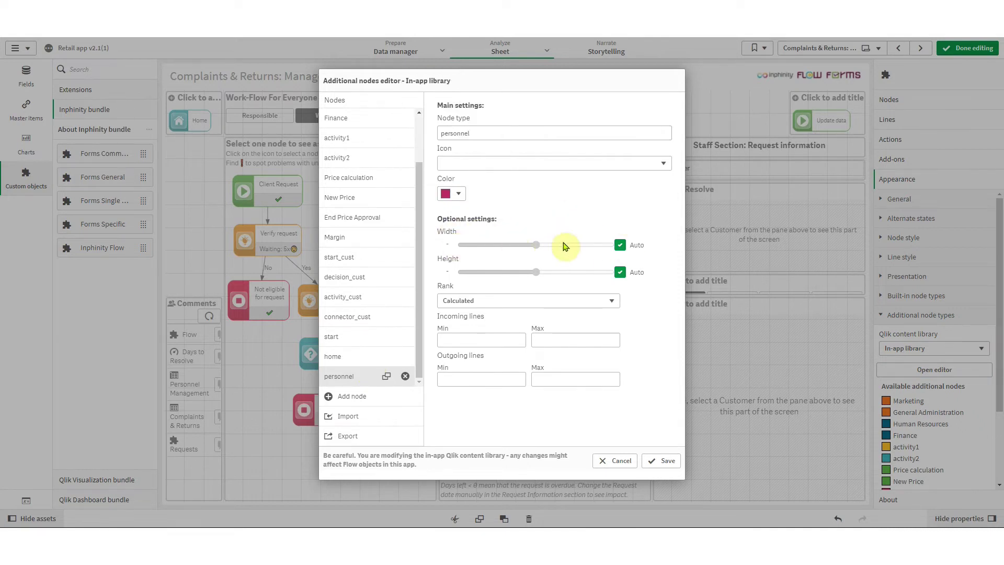
click(665, 462)
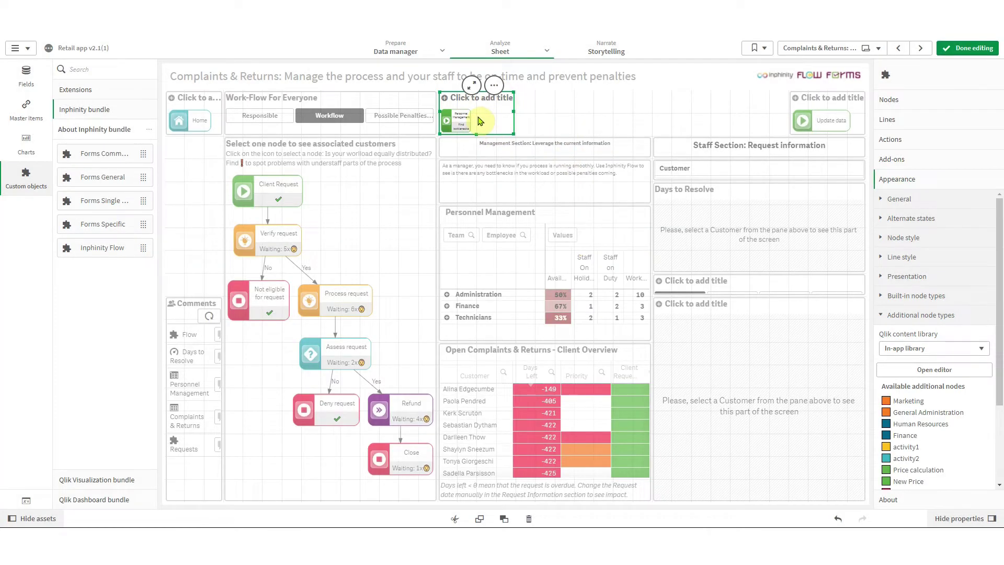
- Set the Personnel Management node's type to ='personnel'
click(930, 101)
click(889, 166)
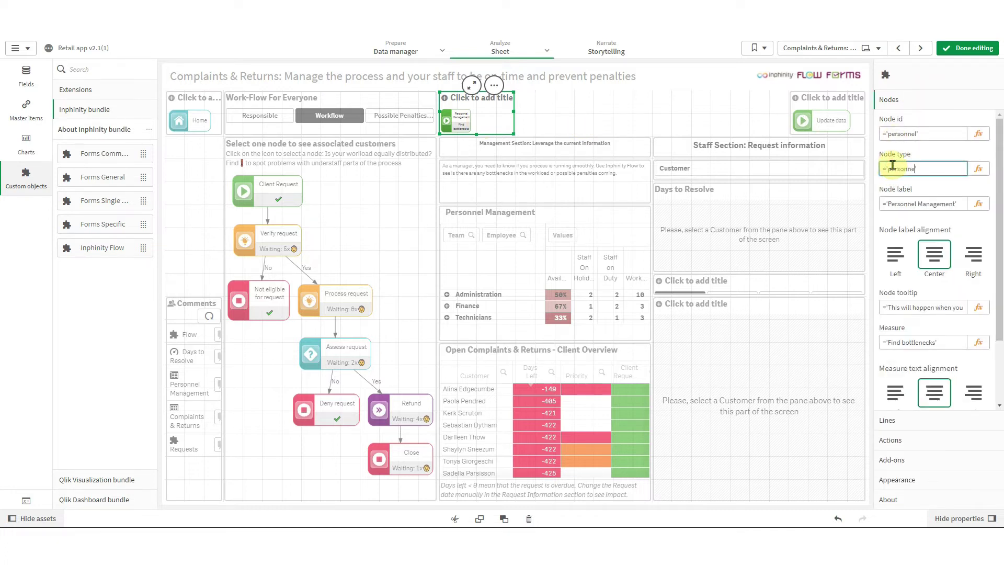
click(743, 123)
- Upload more_users.png from the other folder to the app's media library
click(944, 318)
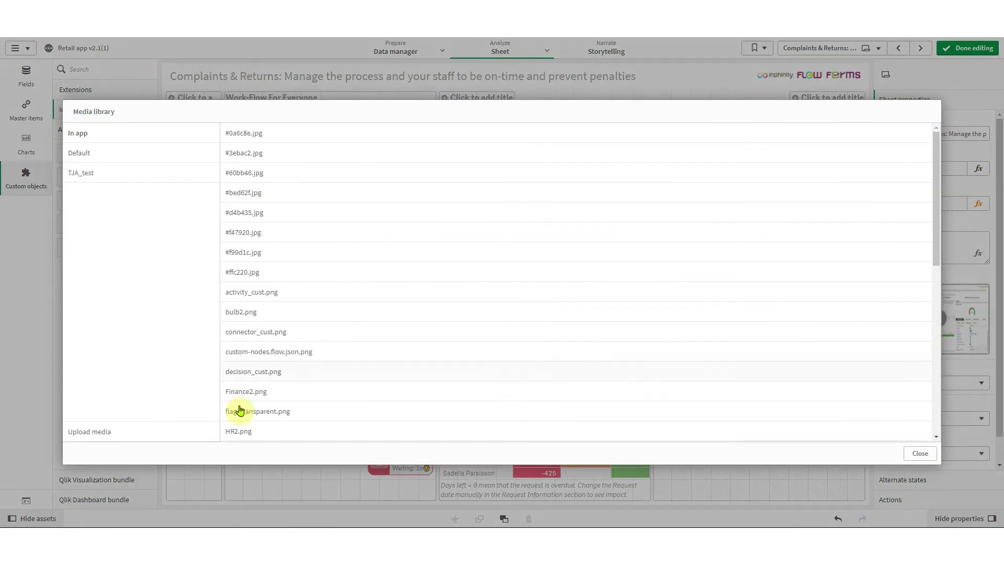
click(141, 436)
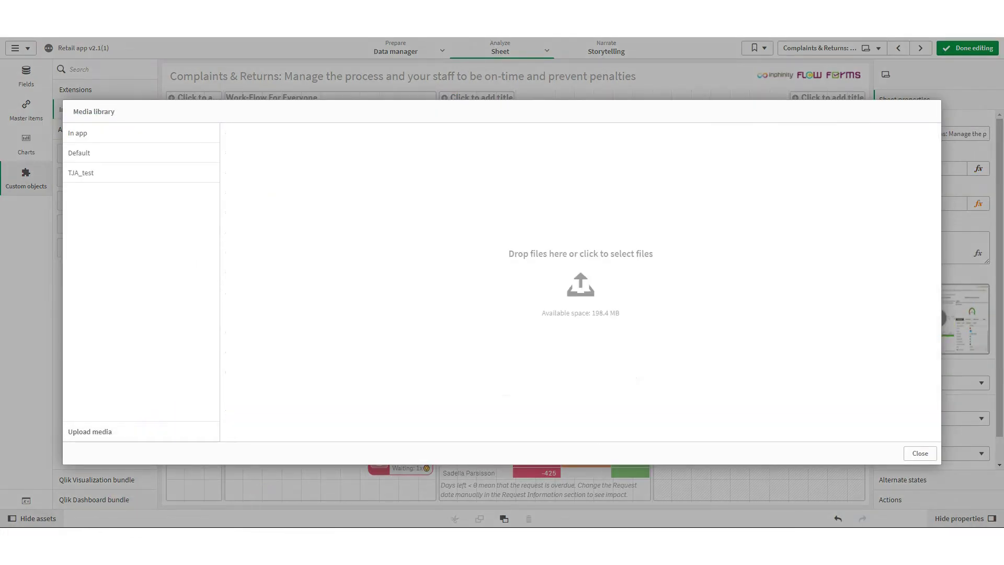
mouse_move(99, 522)
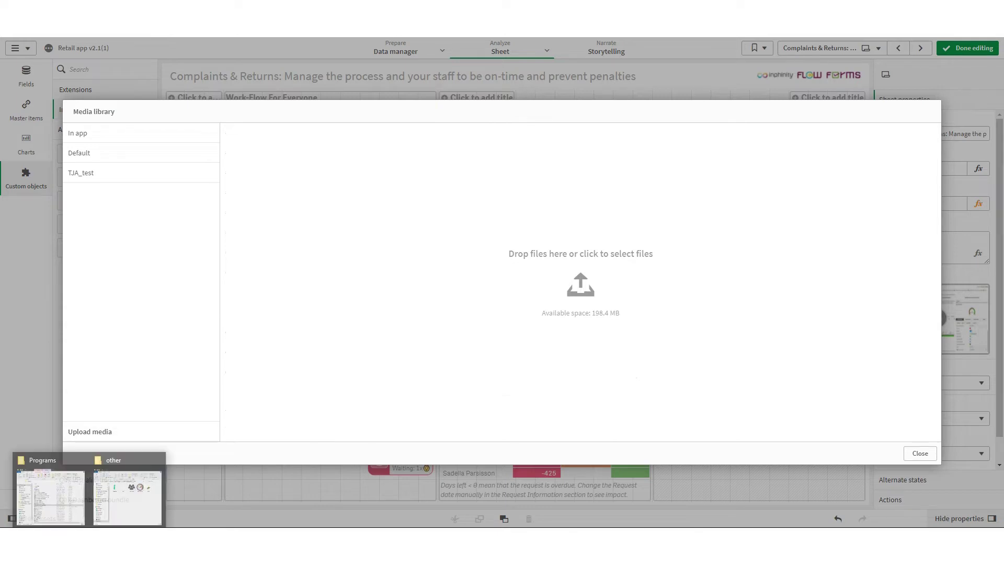
click(132, 496)
drag(267, 113, 676, 274)
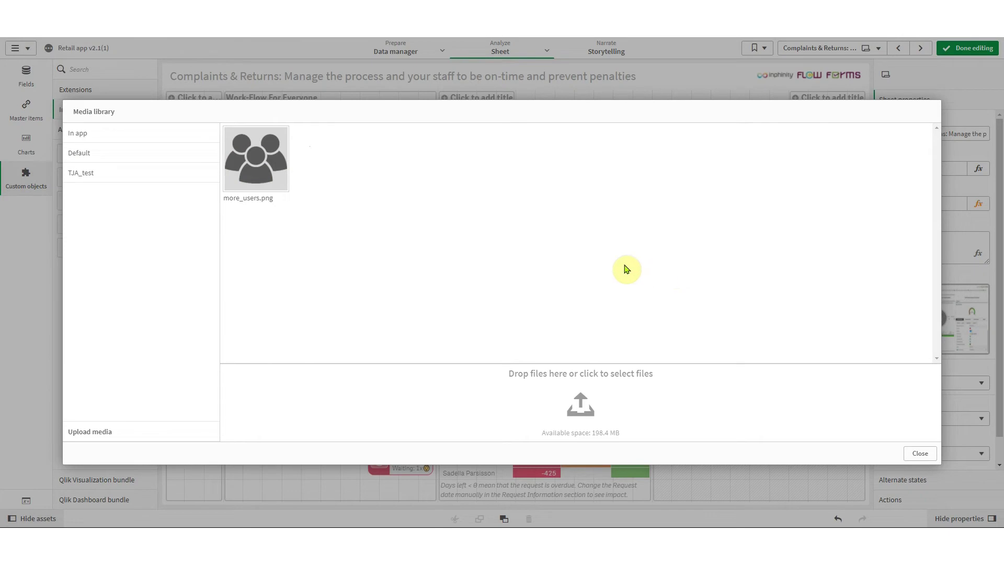
click(920, 453)
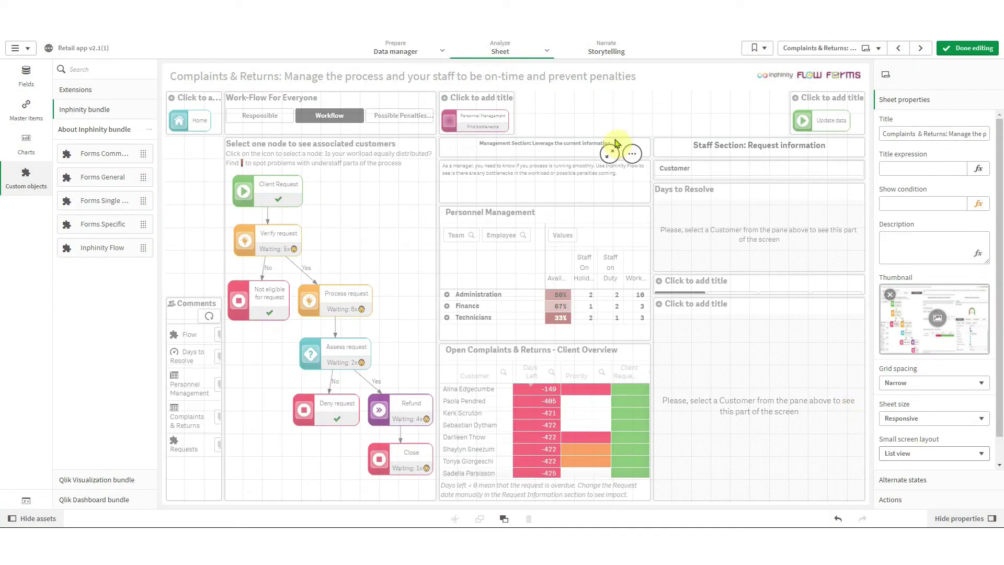
- Use more_users.png as the icon of the personnel node type and save the additional nodes
click(505, 109)
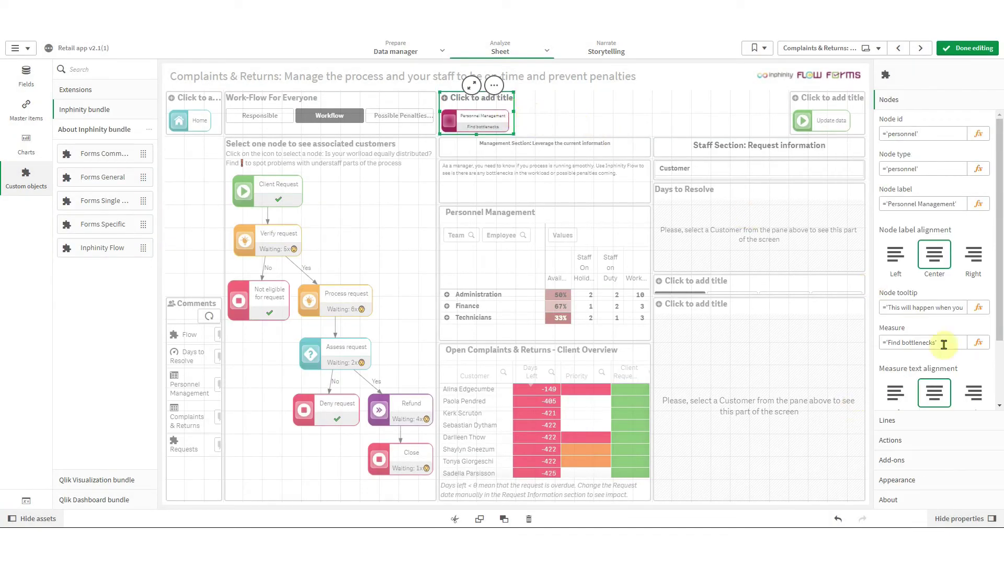
click(915, 481)
click(935, 369)
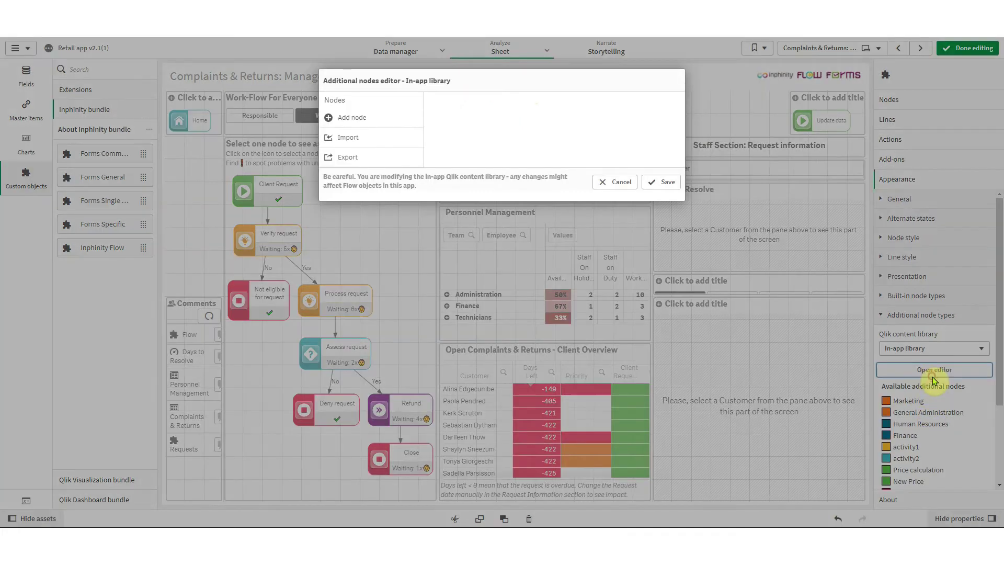
scroll(371, 313, down, 3)
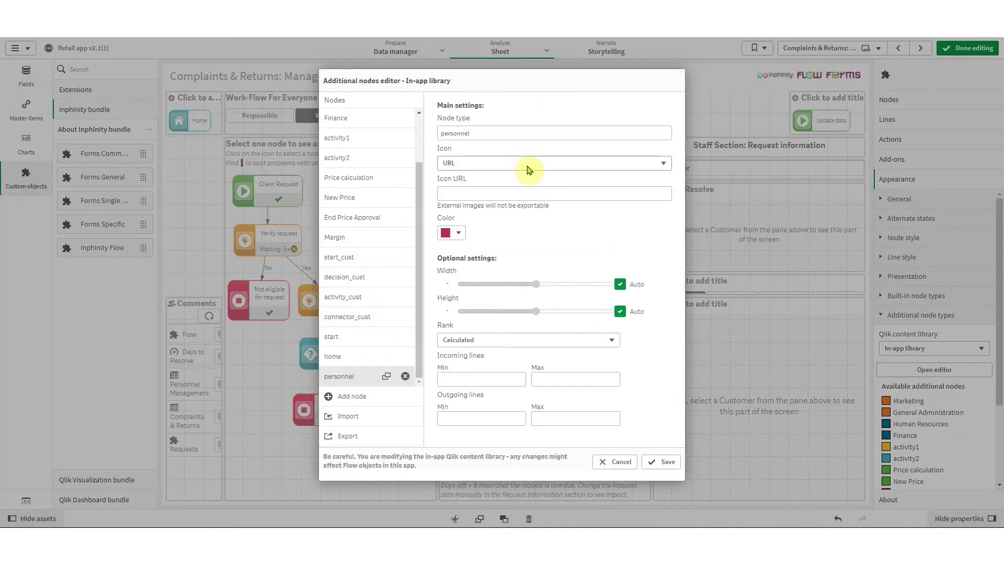
click(527, 163)
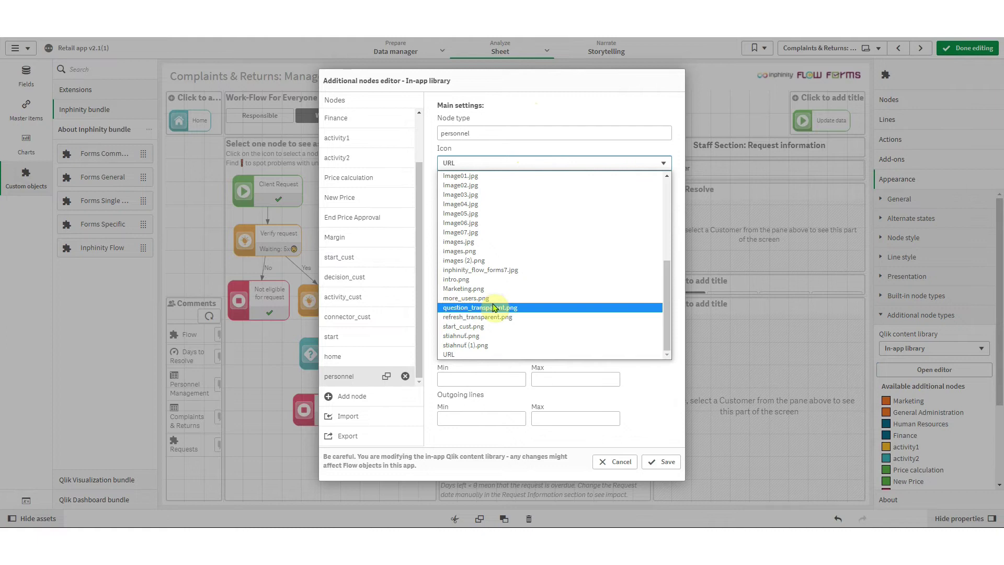
click(529, 298)
click(669, 461)
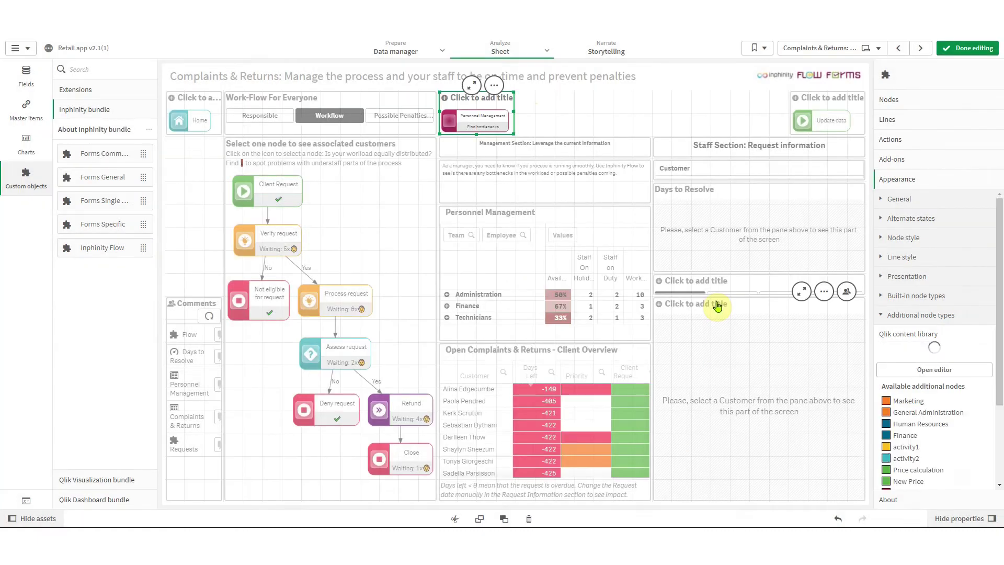
- Change the personnel node type's color to red and save the additional nodes
click(948, 370)
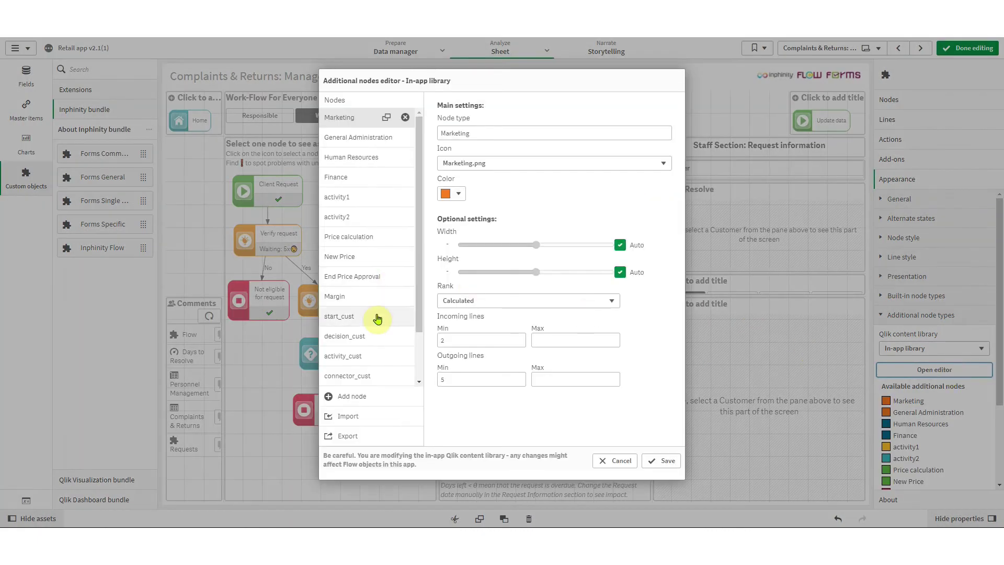
scroll(366, 345, down, 3)
click(361, 377)
click(450, 194)
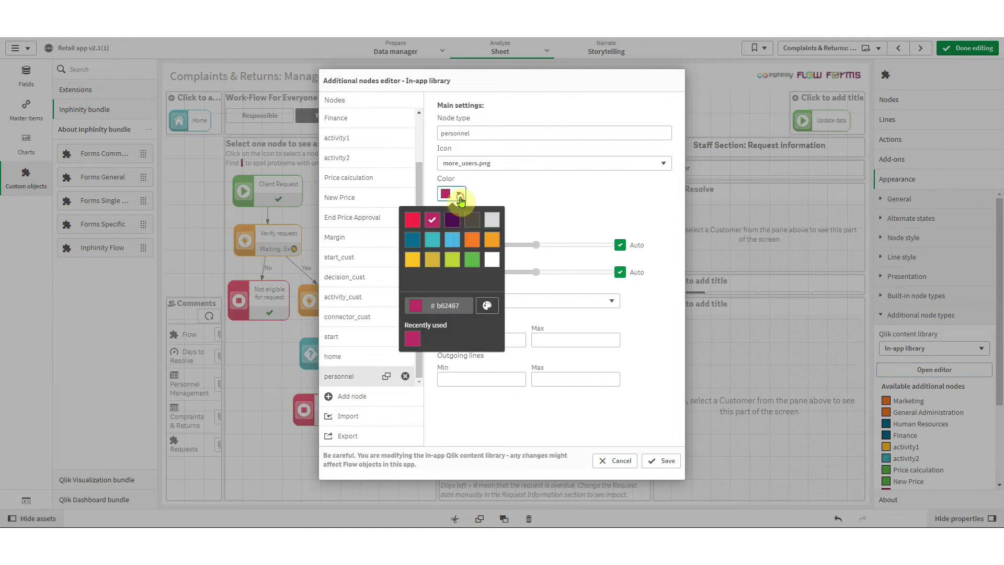
click(413, 220)
click(563, 209)
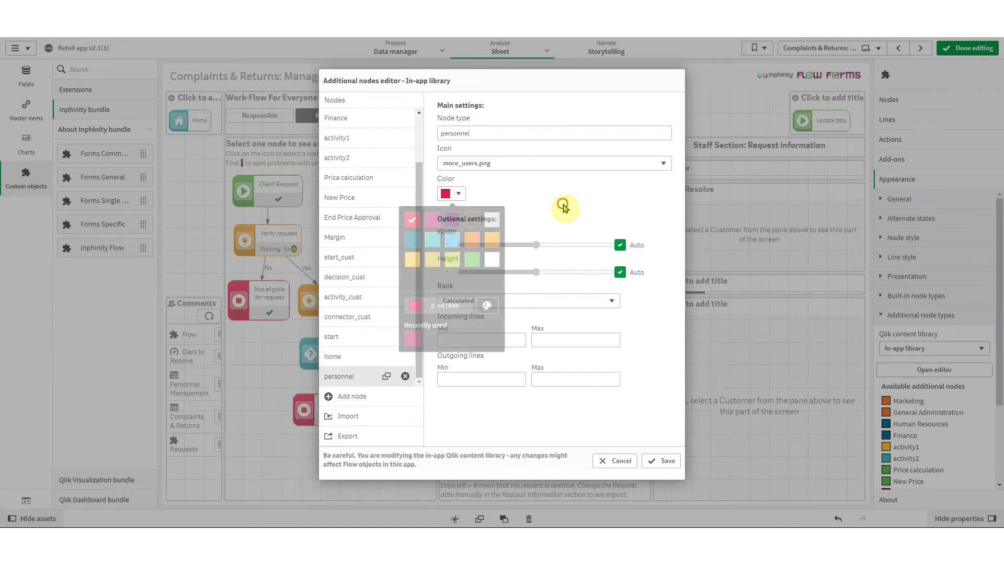
click(663, 460)
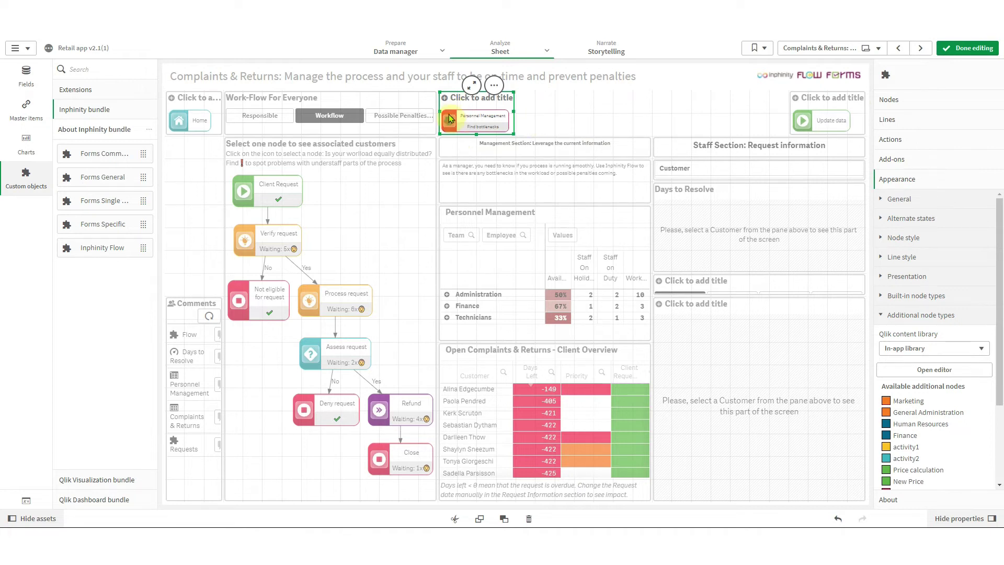
- Delete the Personnel Management table and the explanatory text box from the Management Section
click(476, 335)
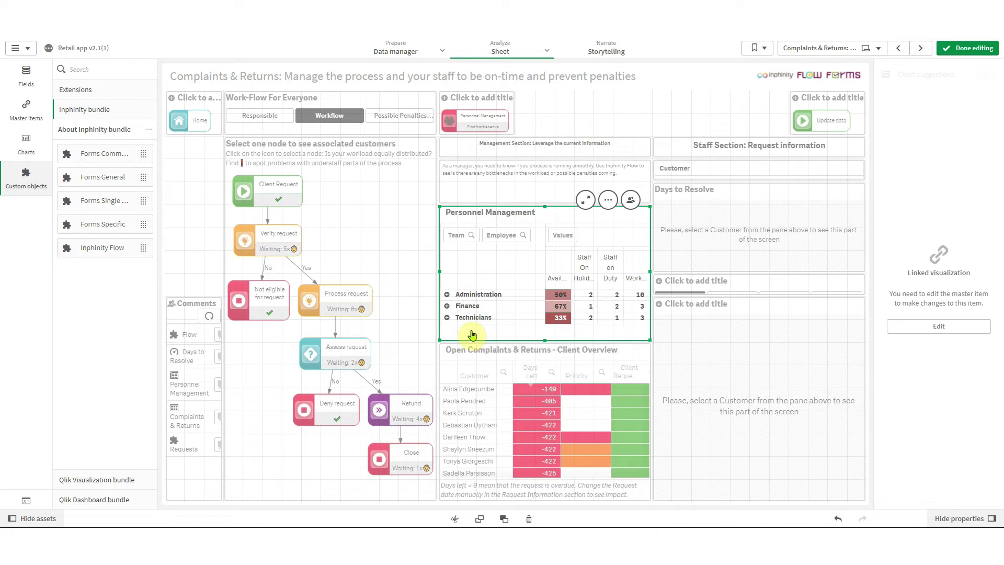
key(Delete)
click(477, 194)
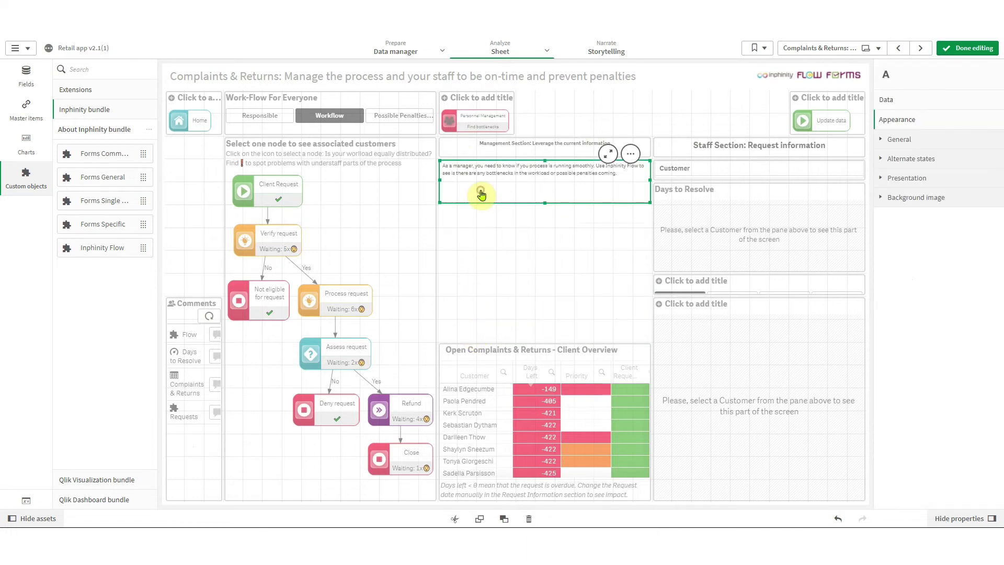
key(Delete)
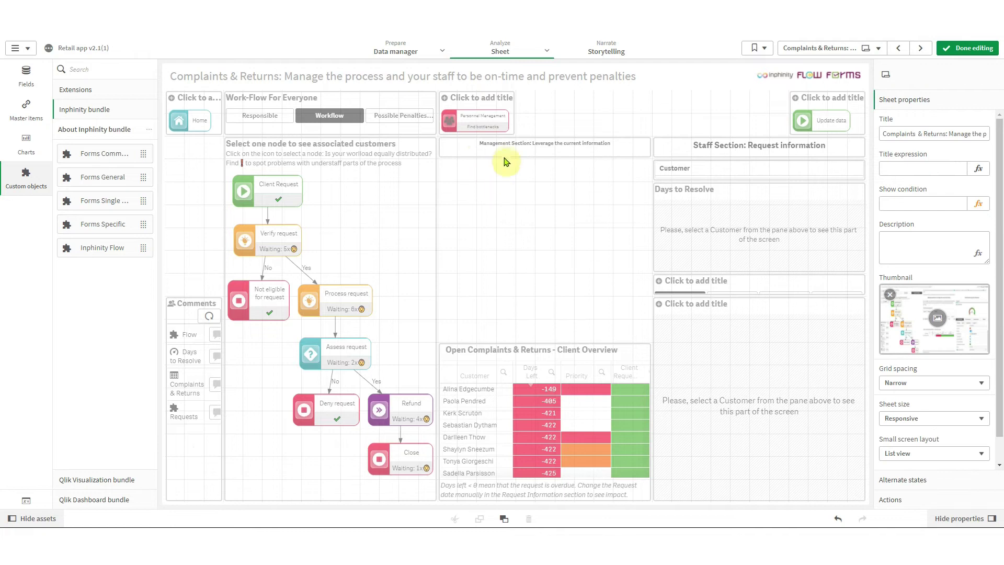
- Move and enlarge the Personnel Management button beneath the Management Section heading, finish editing and test its popup
drag(483, 107, 591, 215)
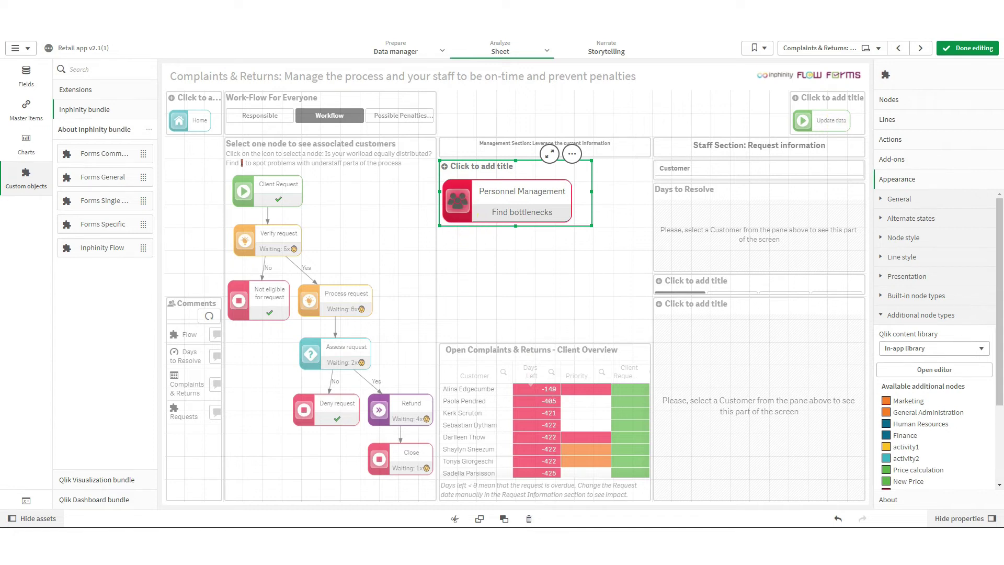
click(967, 47)
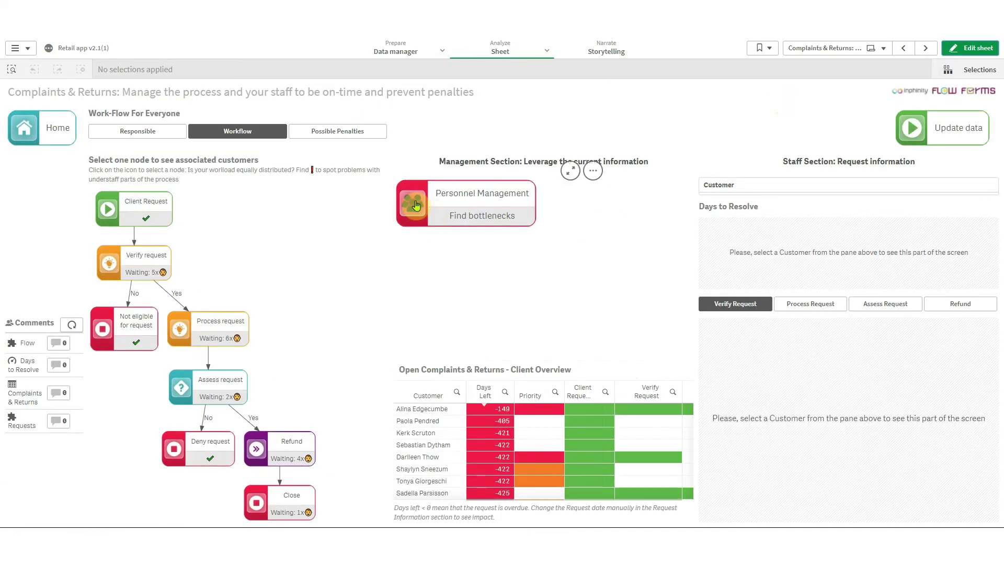
click(470, 207)
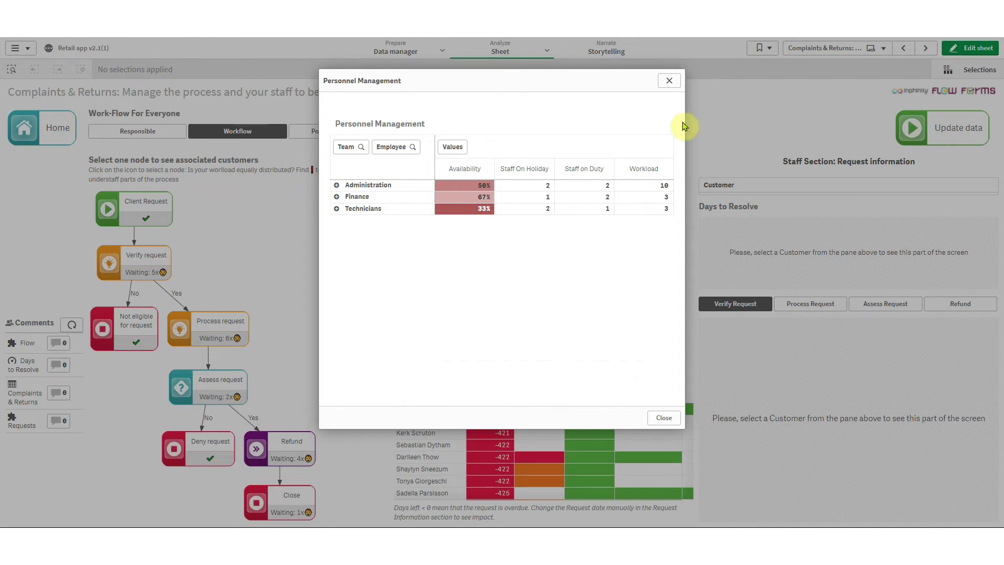
click(669, 81)
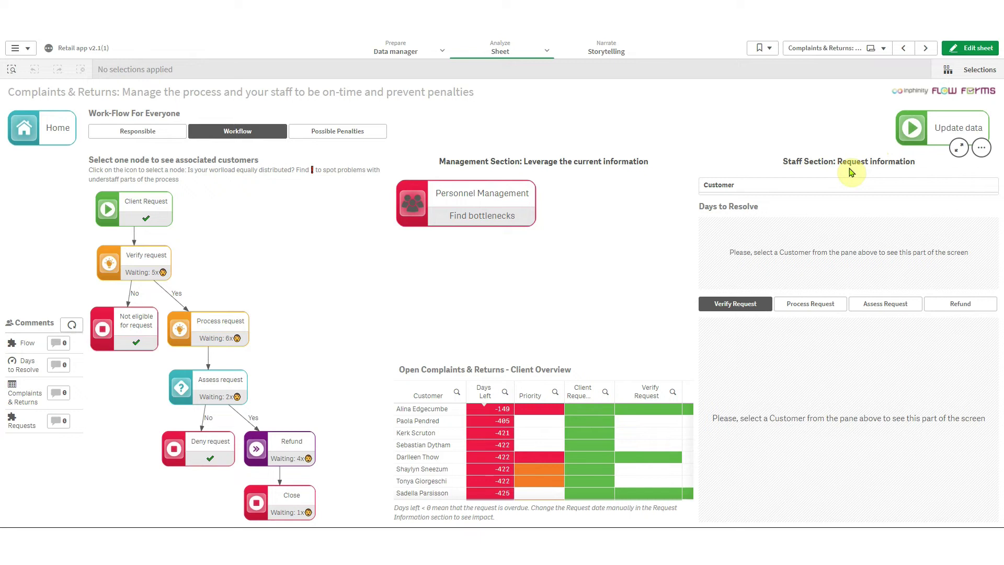
- Filter the sheet to one customer and review that customer's Assess Request and Refund forms
click(737, 185)
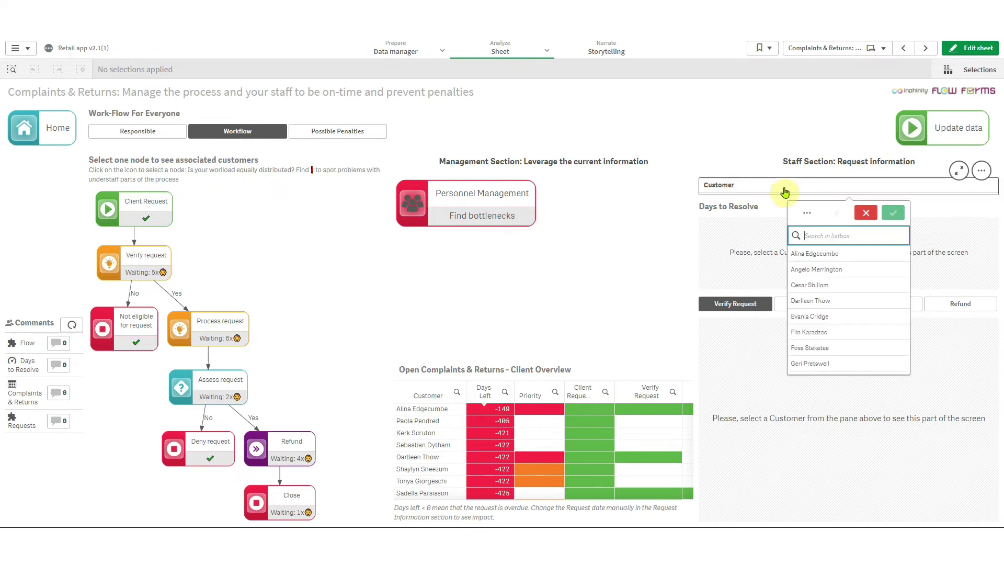
click(818, 285)
click(895, 214)
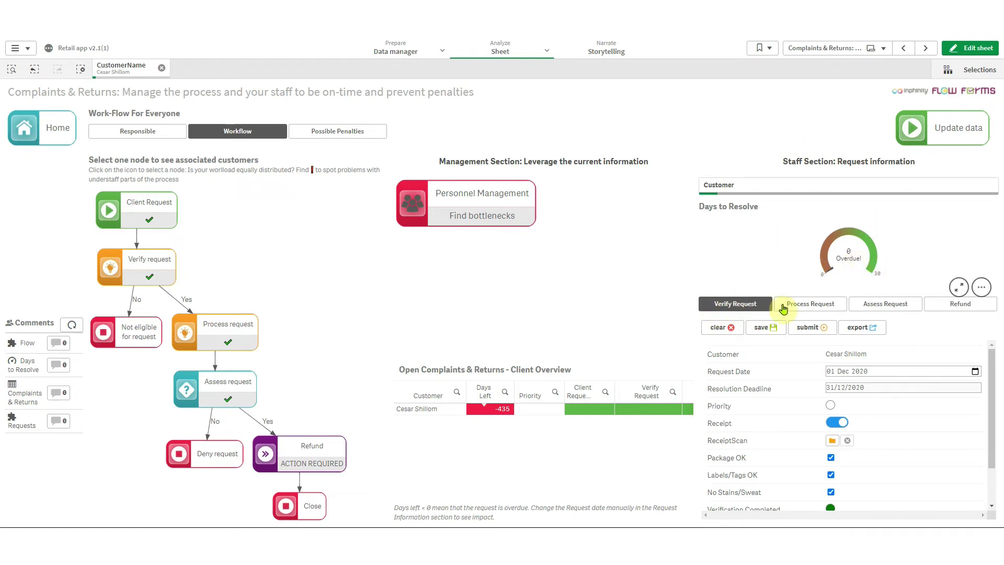
click(882, 305)
click(951, 311)
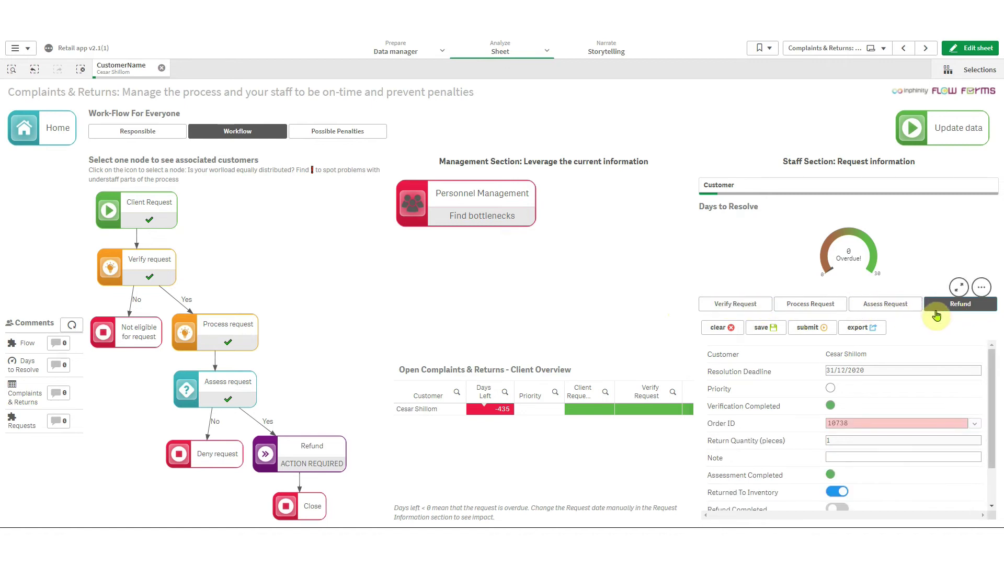
scroll(874, 401, down, 2)
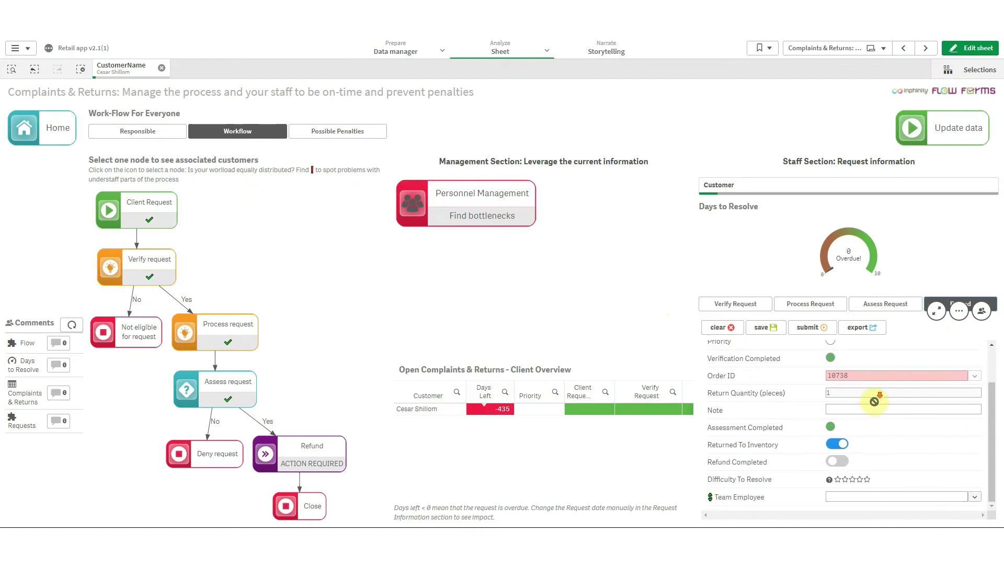
scroll(886, 465, up, 2)
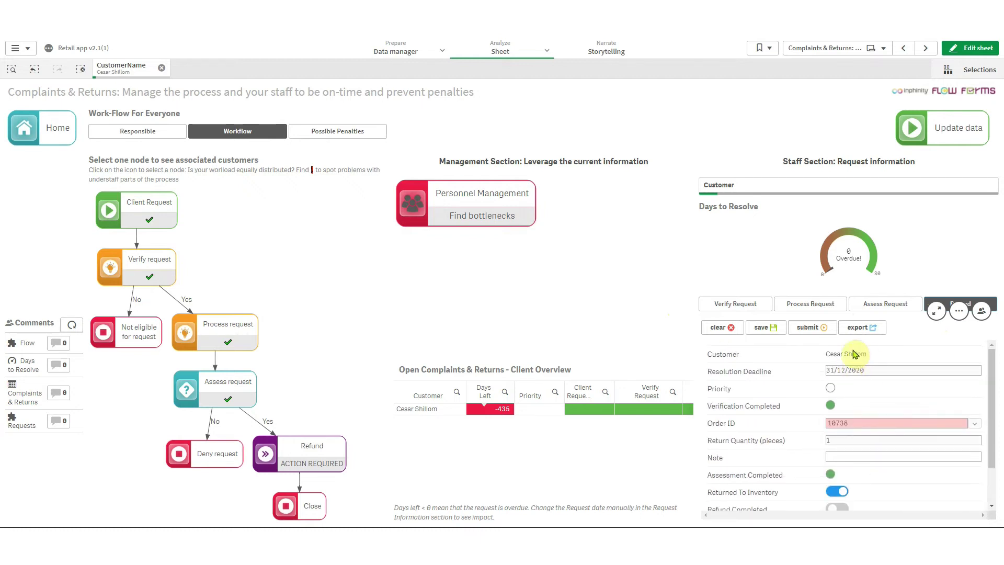
- Close the Customer list and clear the customer selection
click(751, 196)
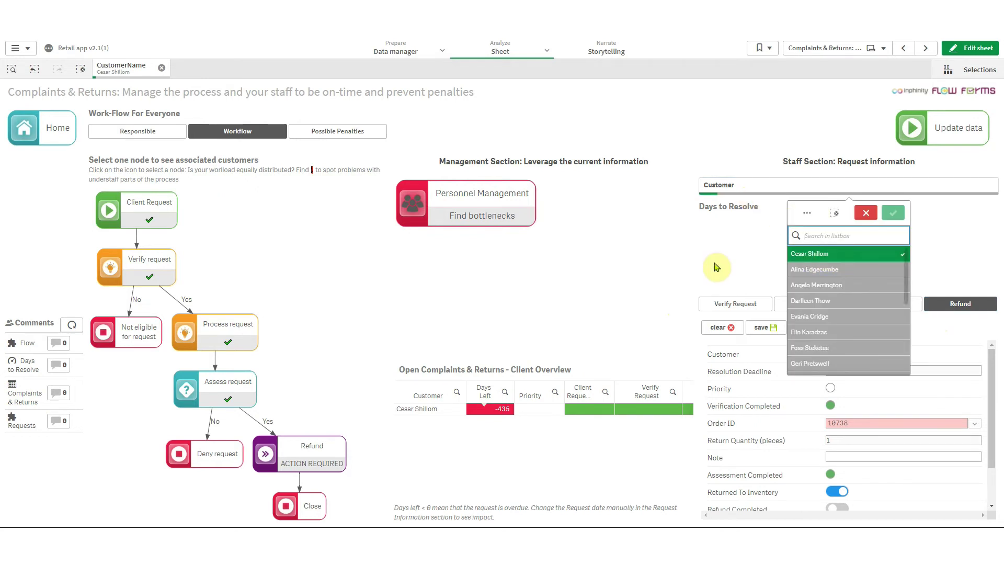
click(865, 213)
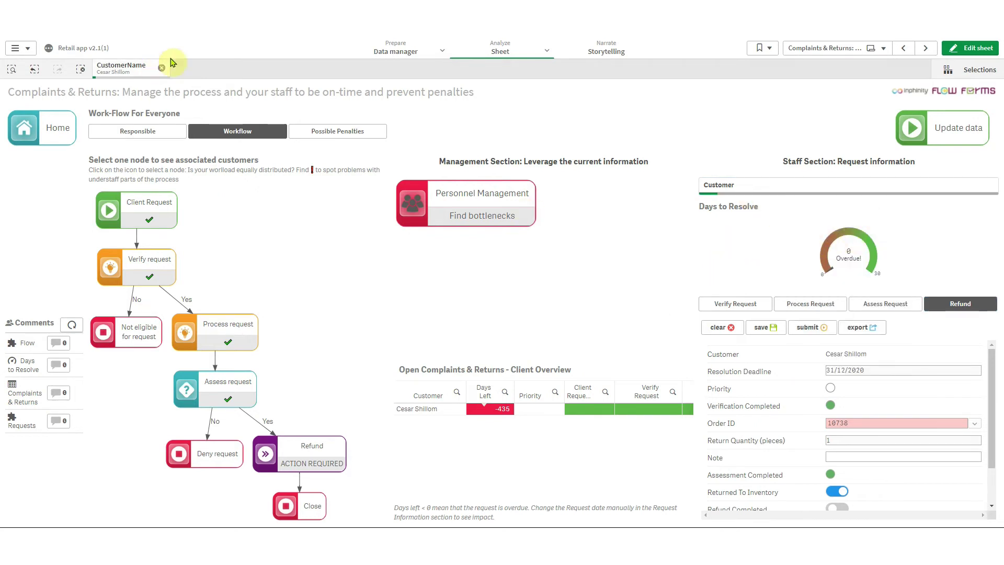
click(159, 69)
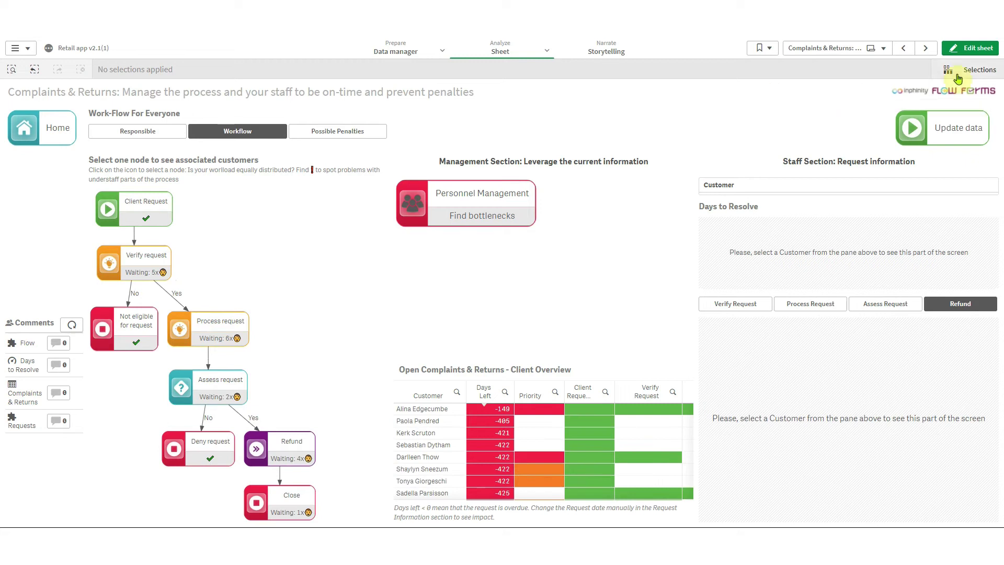
- Edit the sheet and add the Customer filter pane to the master items as Customer filter
click(976, 47)
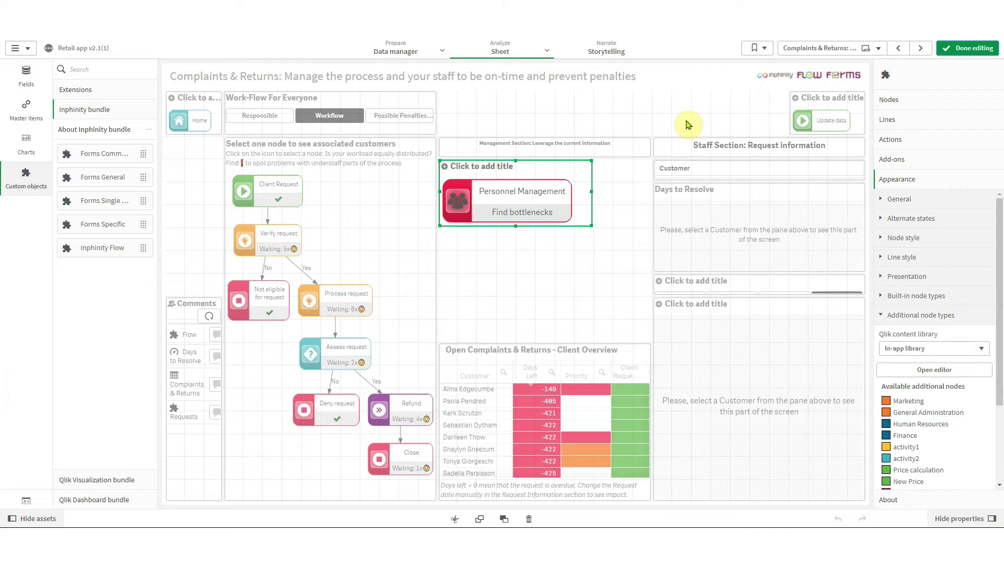
right_click(674, 169)
click(735, 135)
click(439, 201)
text(Cust)
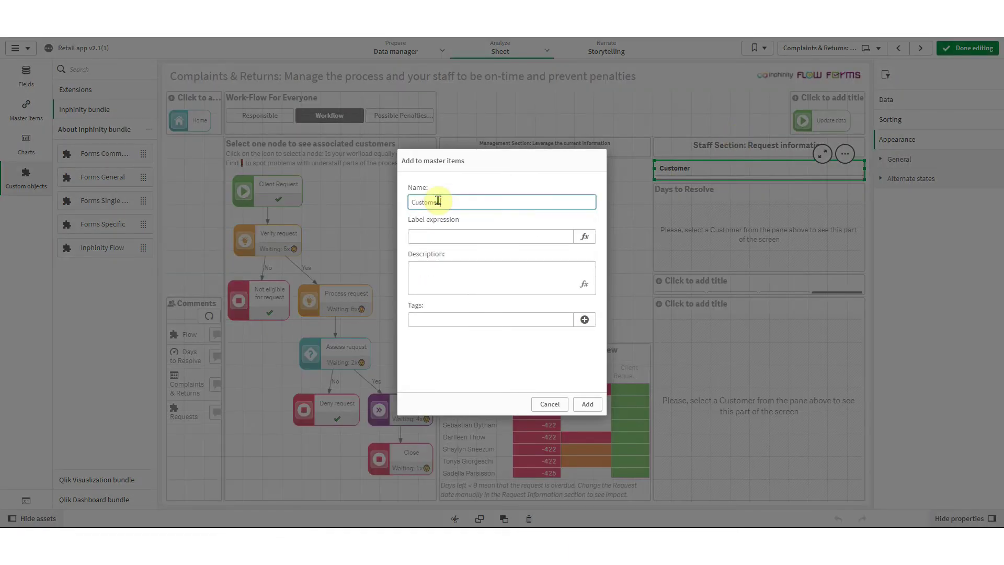
text(omer filter)
click(587, 403)
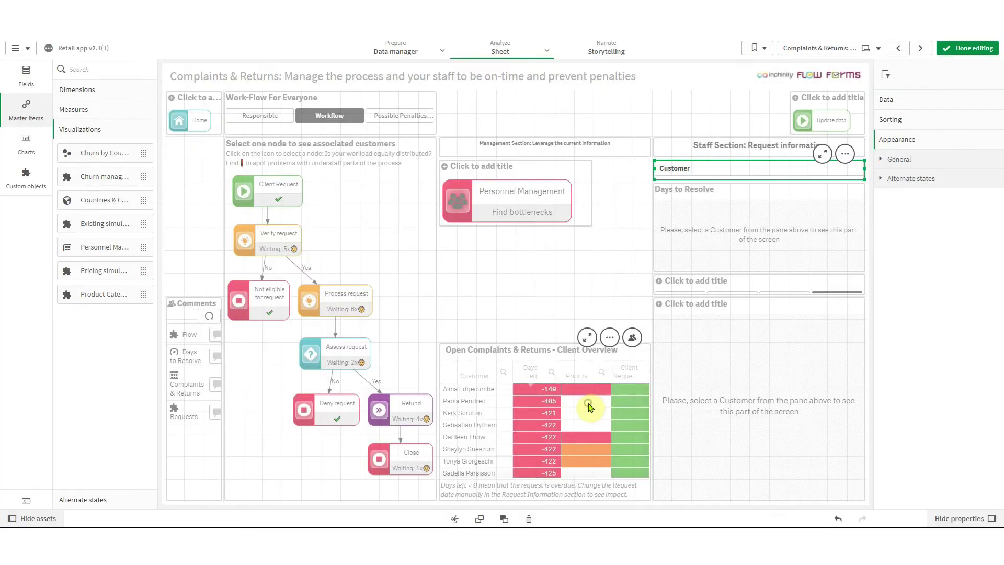
- Add the Days to Resolve gauge to the master items under its existing name
right_click(709, 256)
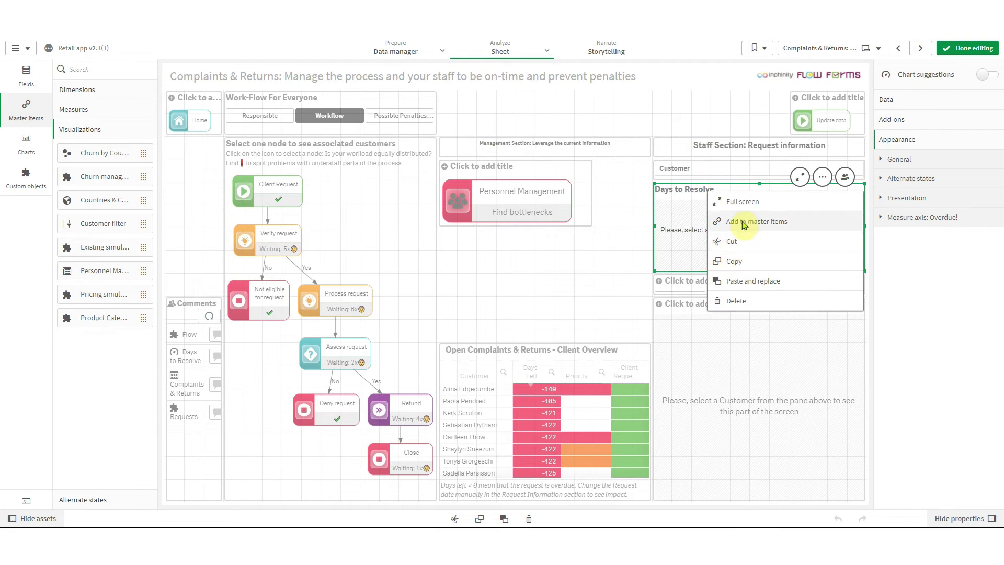
click(741, 221)
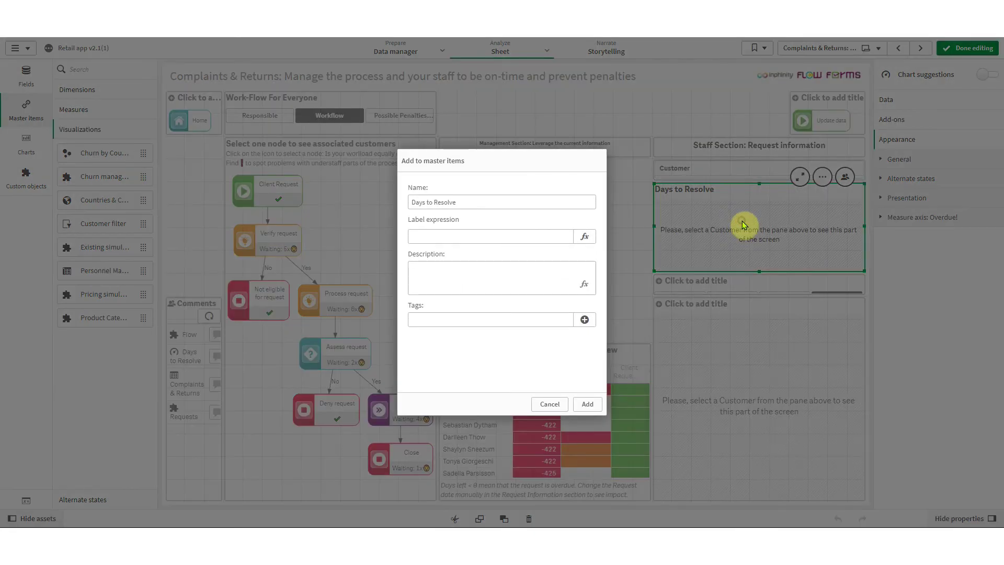
click(587, 404)
- Add the variable input below Days to Resolve to the master items as Variable
click(681, 283)
right_click(745, 285)
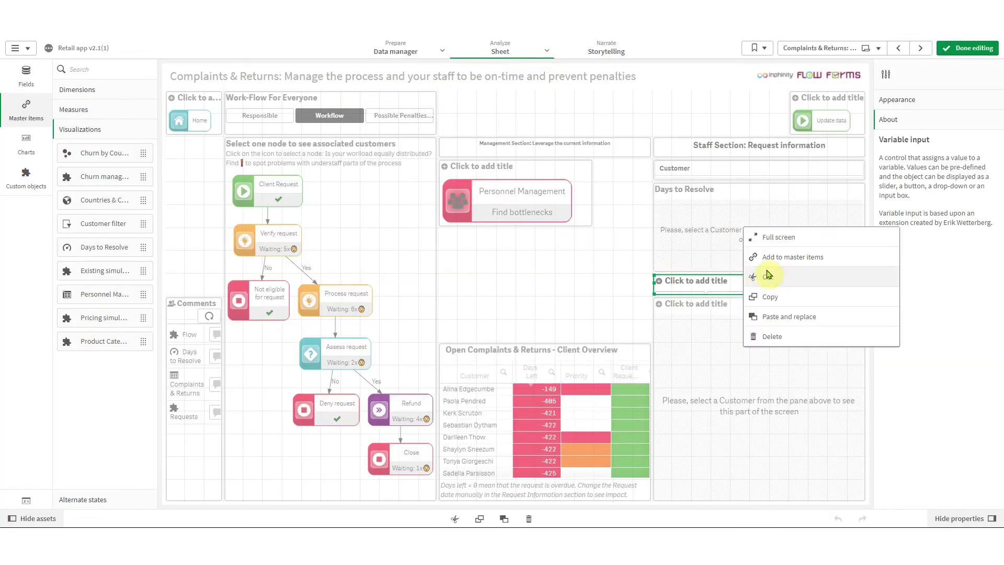
click(771, 258)
text(Variable)
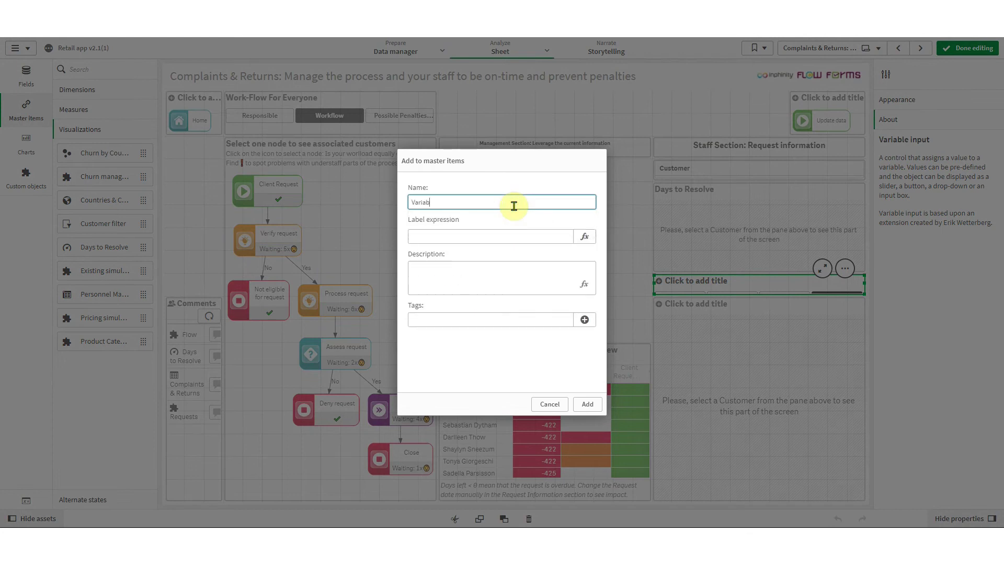
click(586, 408)
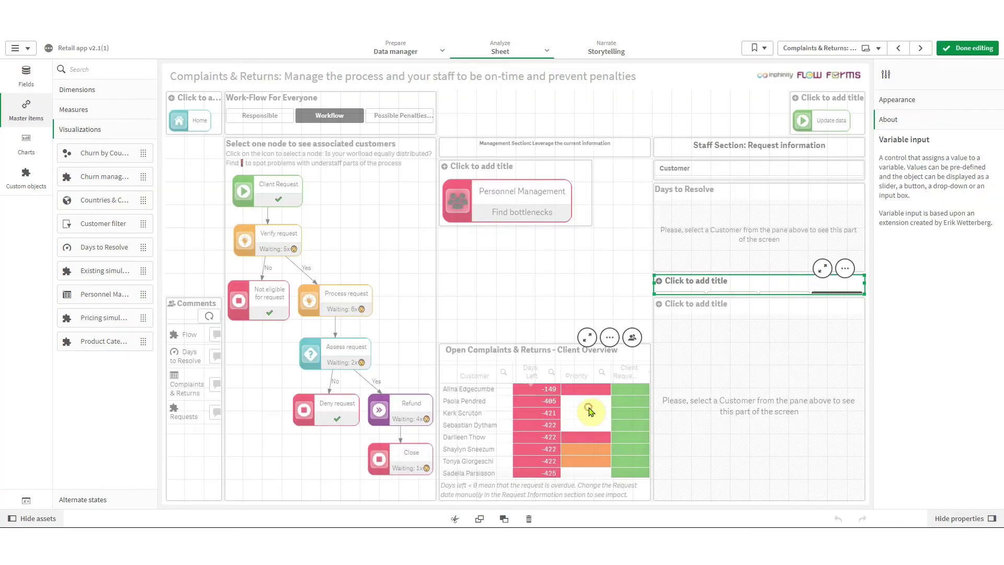
- Add the form object in the Staff Section to the master items as Input form
click(749, 364)
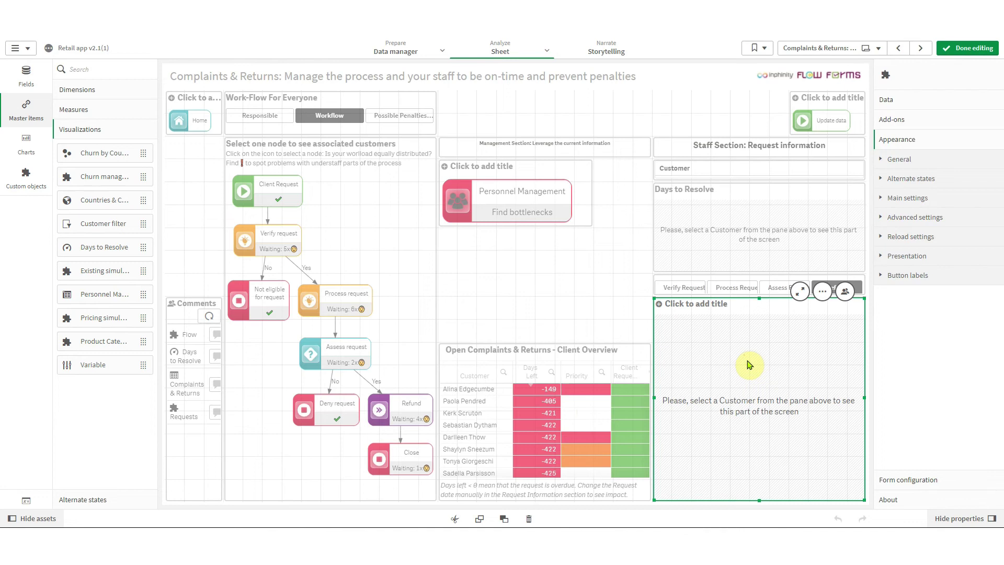
right_click(747, 361)
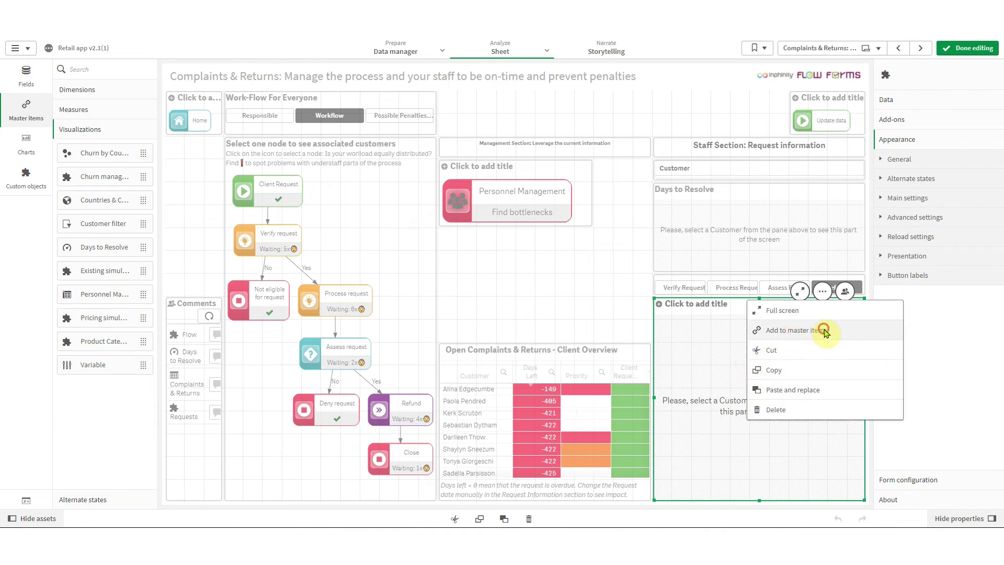
click(794, 332)
click(510, 206)
text(Input)
click(587, 403)
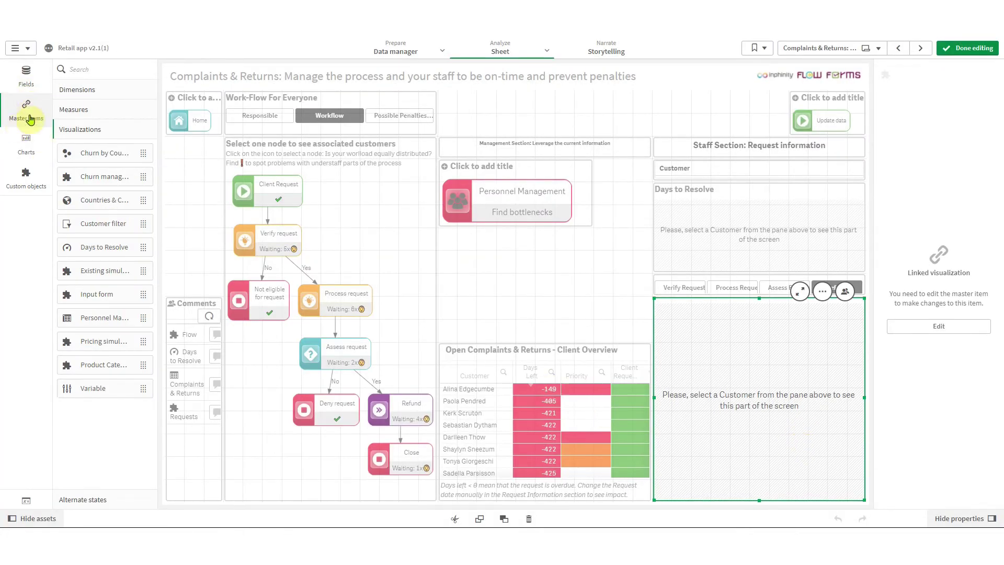
- Place a new Inphinity Flow object beside the Update data button and turn off its navigation and warnings
click(26, 177)
drag(102, 247, 622, 110)
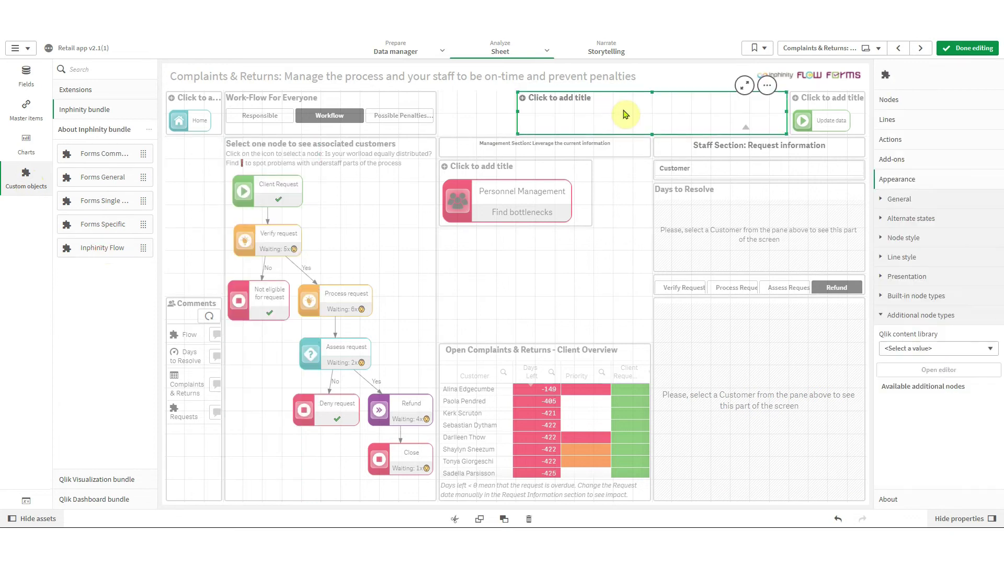
click(930, 275)
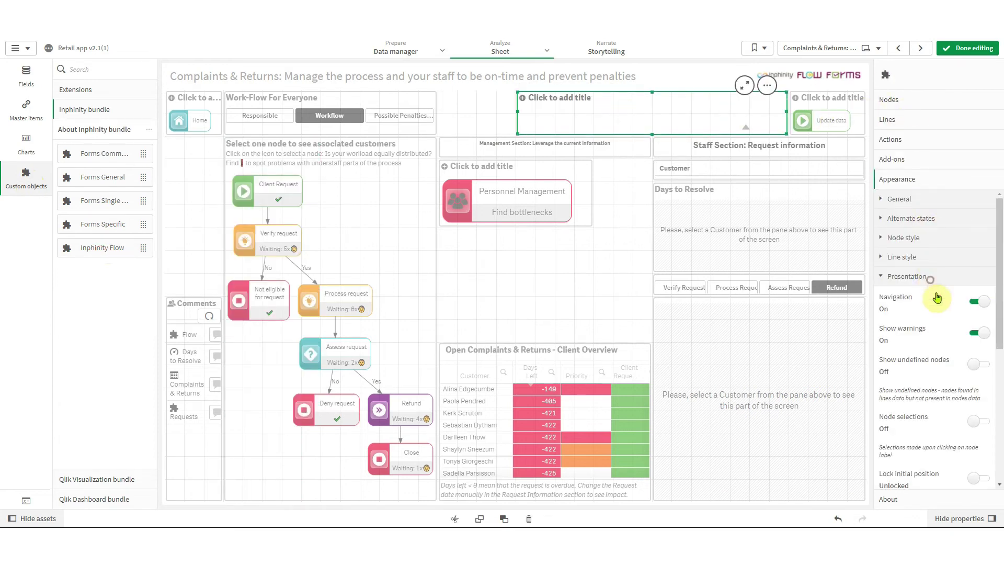
click(981, 333)
- Define the new flow node with id ='request', type ='start' and label ='Request information'
click(888, 99)
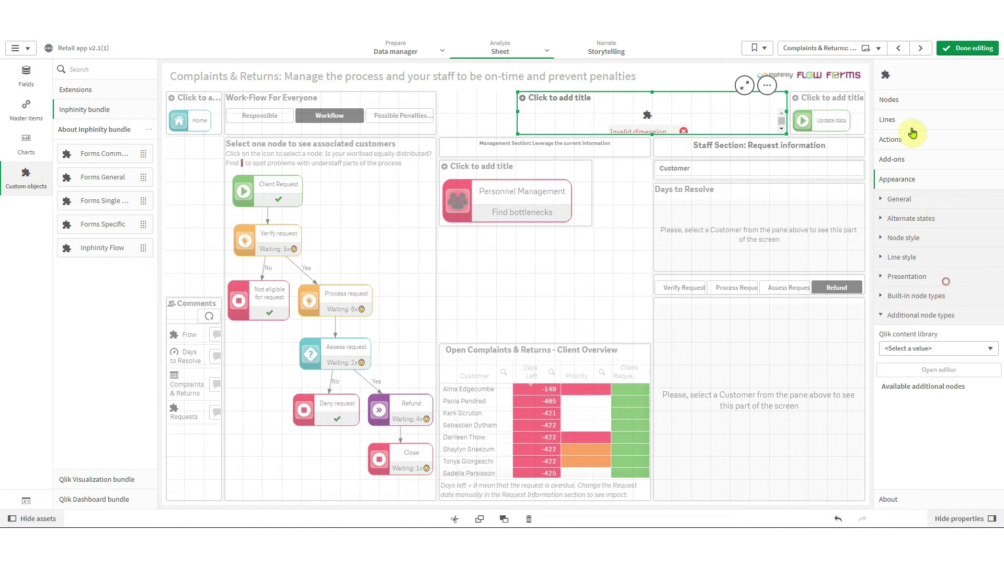
click(908, 134)
text(='request')
click(903, 167)
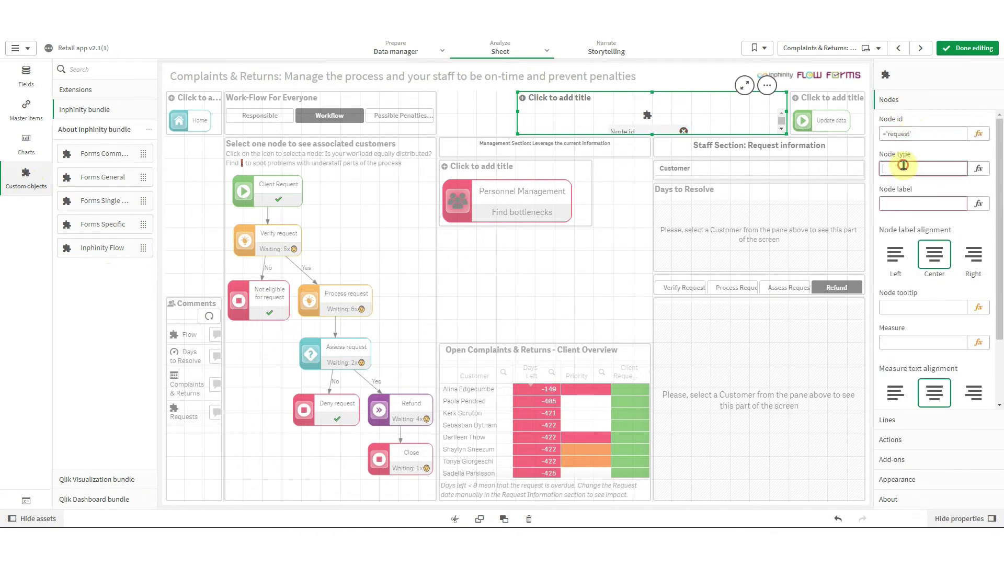
text(='start')
key(Return)
click(923, 204)
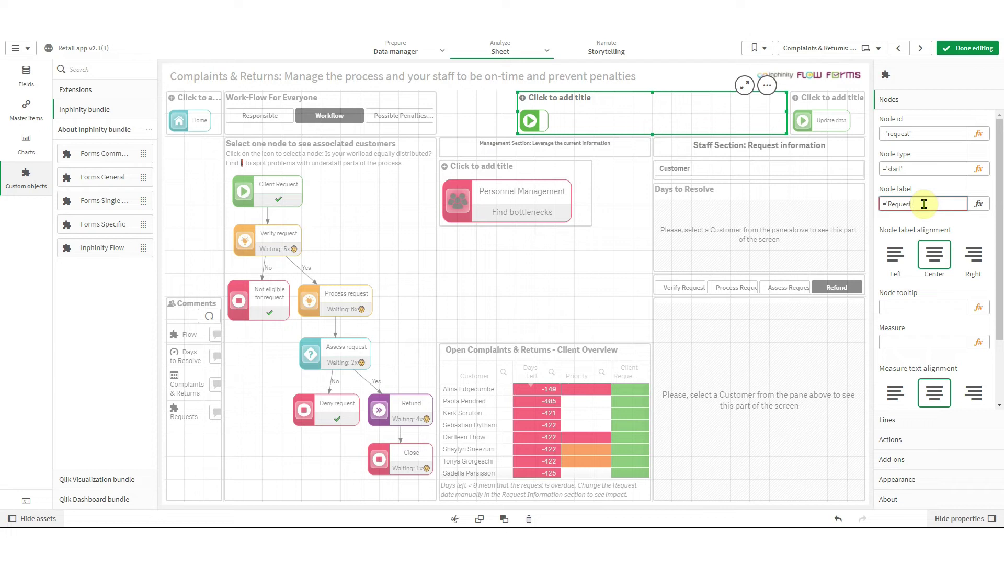
text(='Request information')
key(Return)
- Add an action labelled Filter to the Request information button that opens the Customer filter master visualization
click(930, 439)
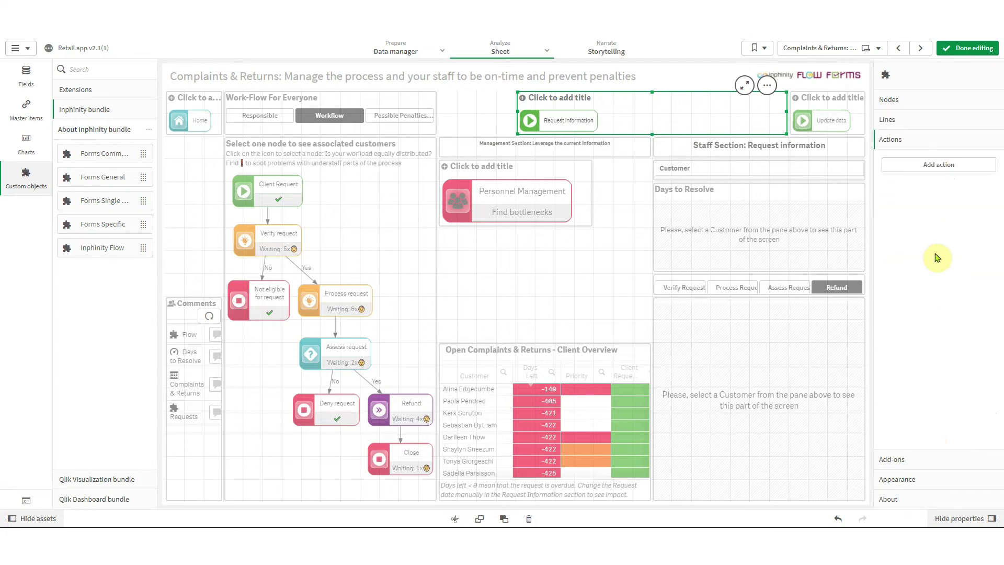
click(930, 166)
click(924, 195)
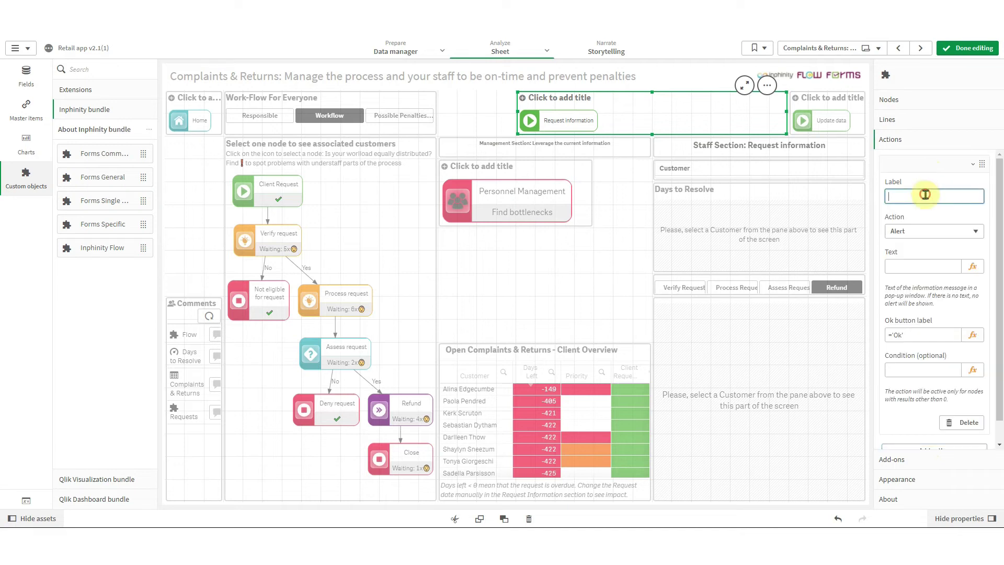
text(Filter)
click(919, 231)
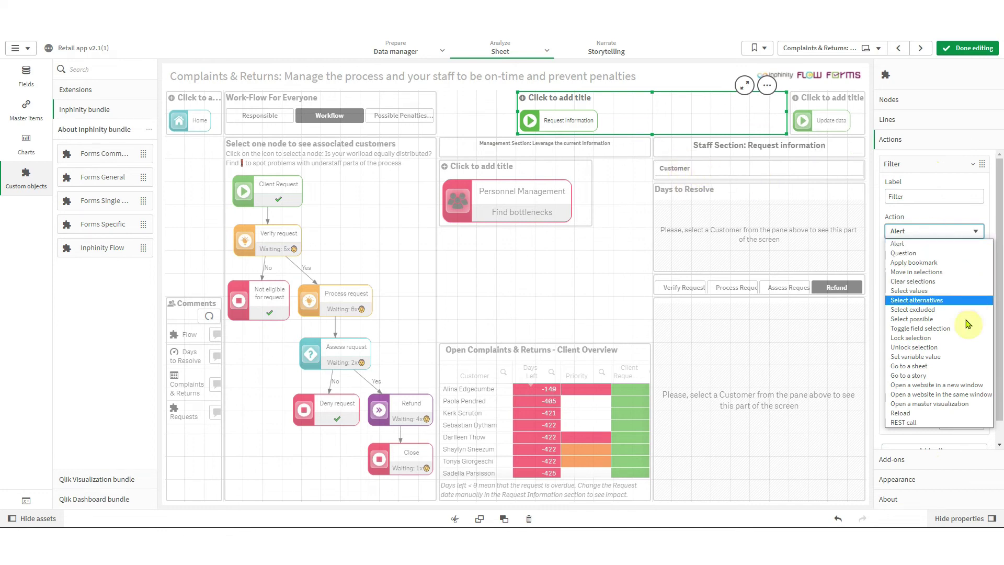
click(958, 405)
click(920, 268)
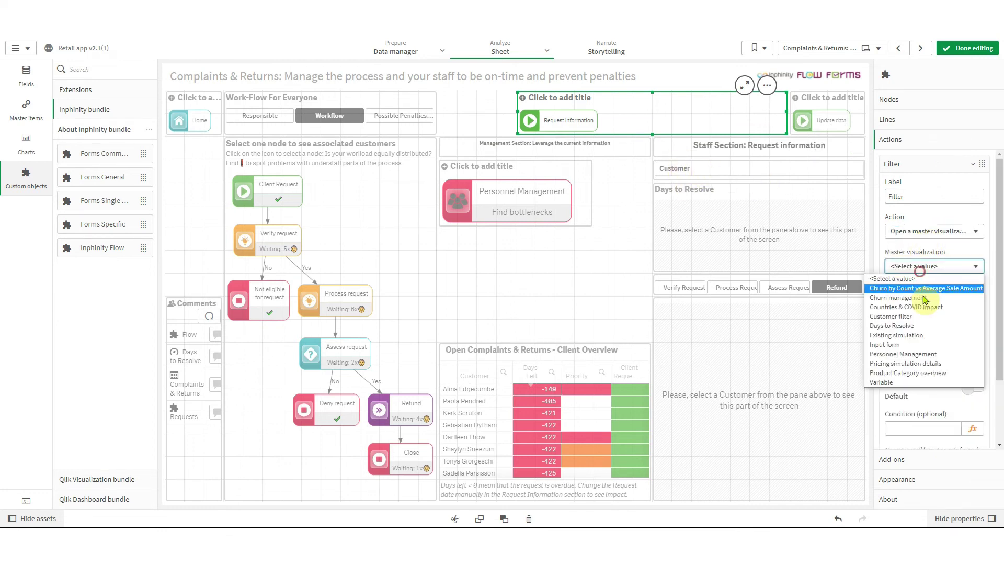
click(925, 318)
- Add a second action labelled KPI that opens the Days to Resolve master visualization
click(921, 163)
click(910, 192)
click(915, 220)
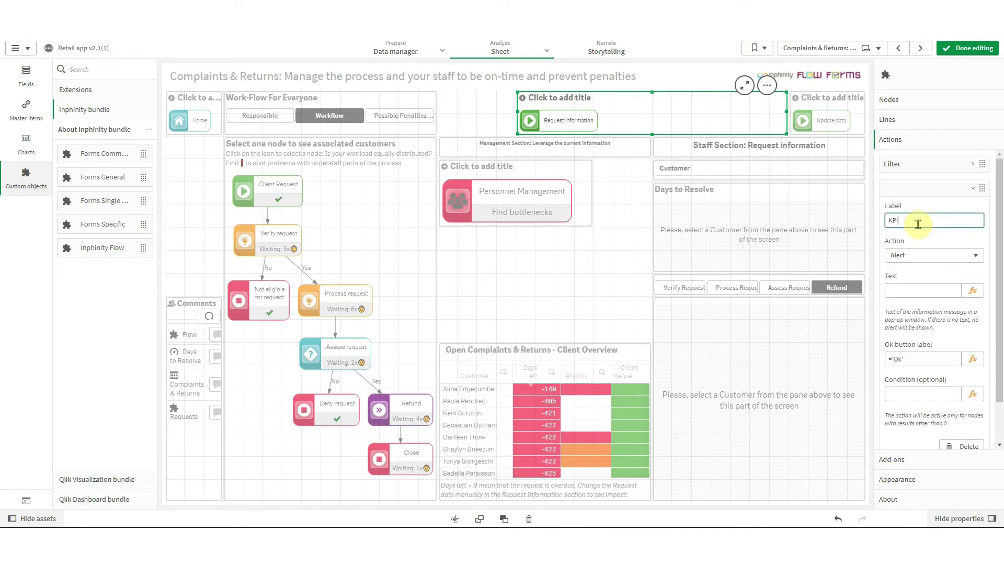
click(912, 255)
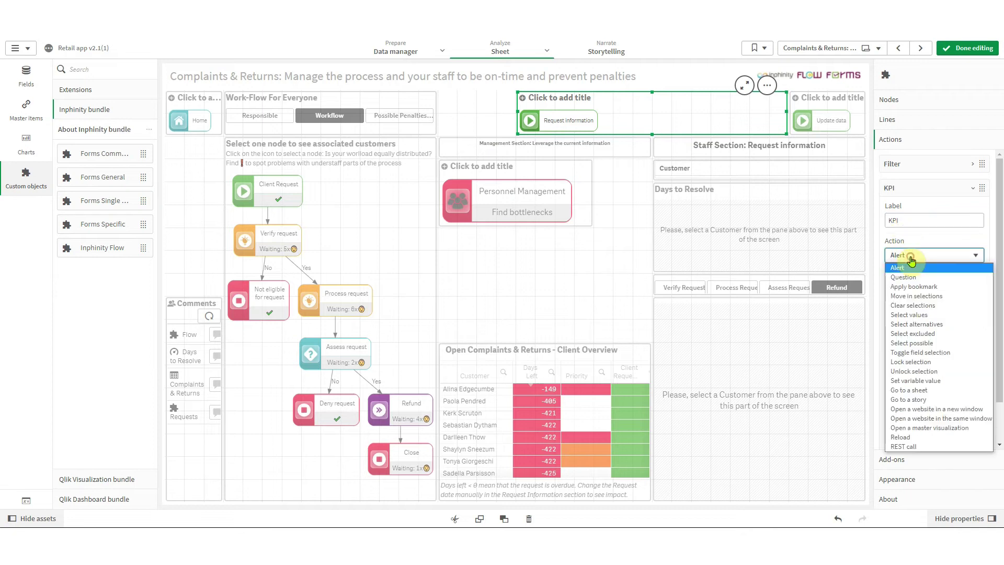
click(936, 427)
click(910, 290)
click(918, 353)
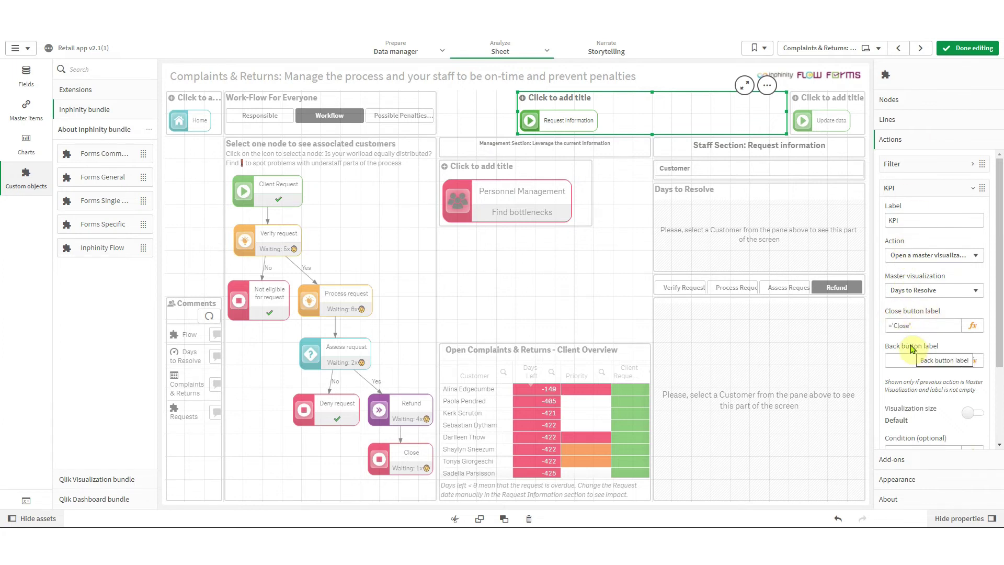
- Set the Filter action's close button label to ='Next' and reopen the KPI action's settings
click(907, 324)
click(936, 189)
click(923, 165)
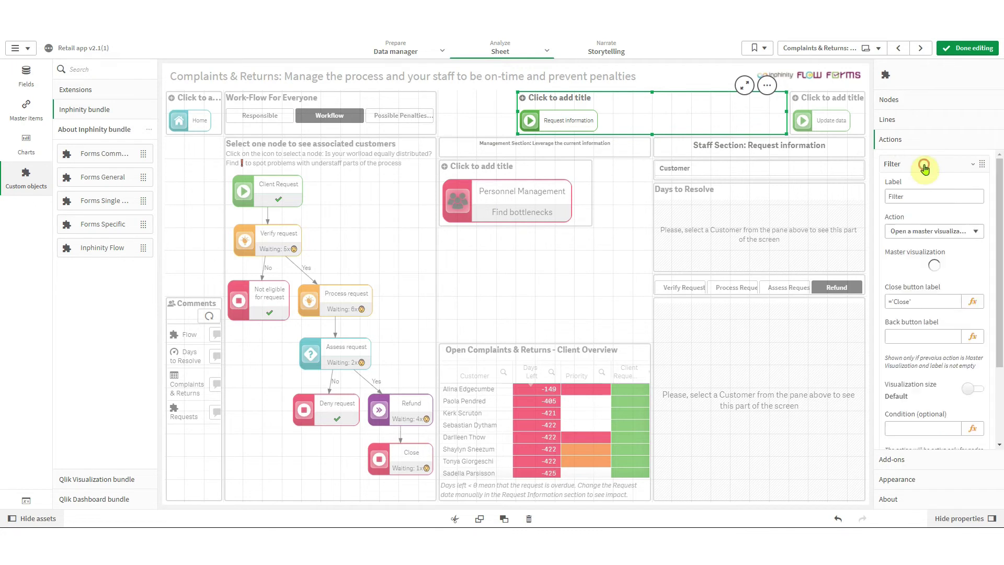
double_click(900, 301)
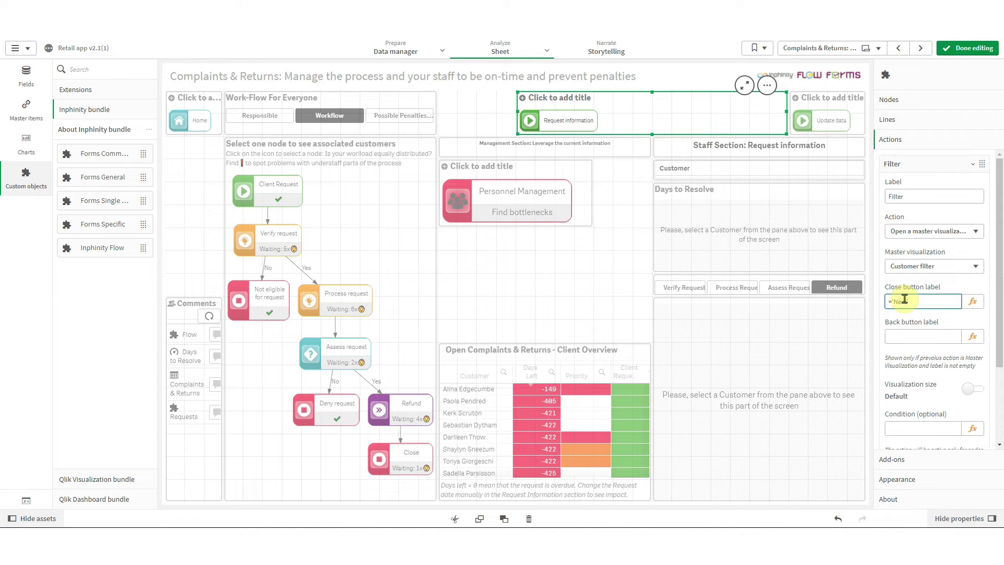
text(='Next')
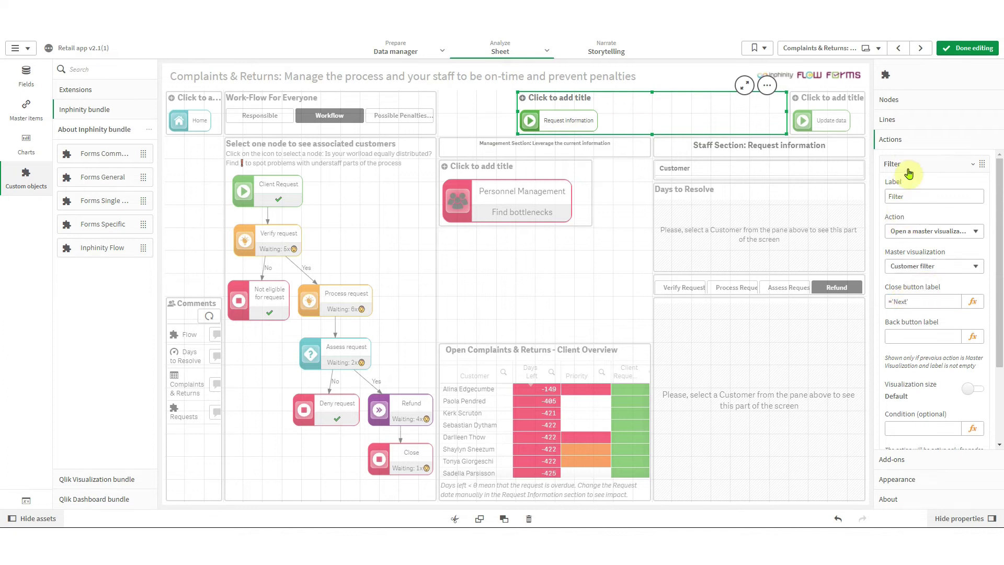
click(908, 166)
click(904, 189)
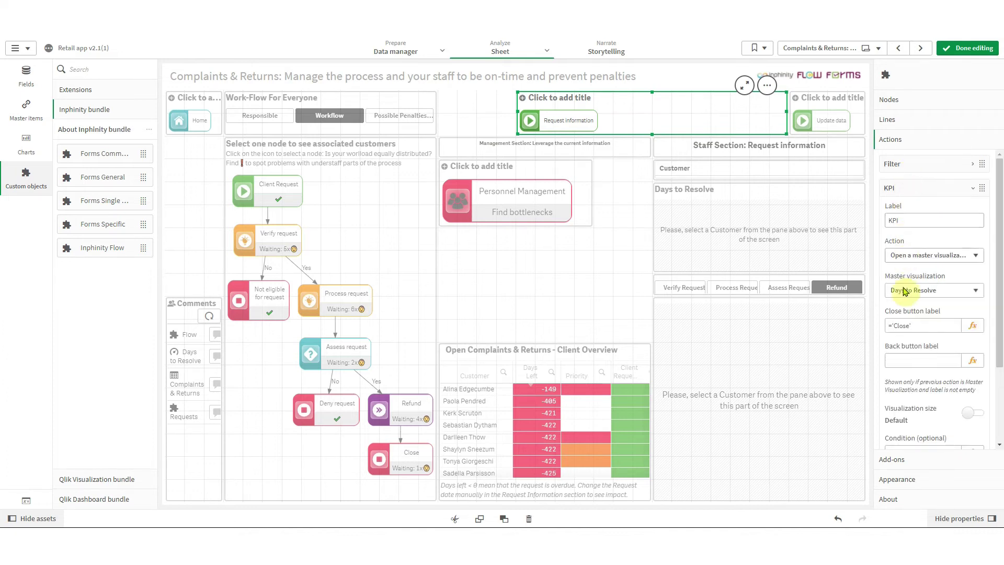
- Set the KPI action's close button label to ='Next' and its back button label to ='Back'
click(898, 325)
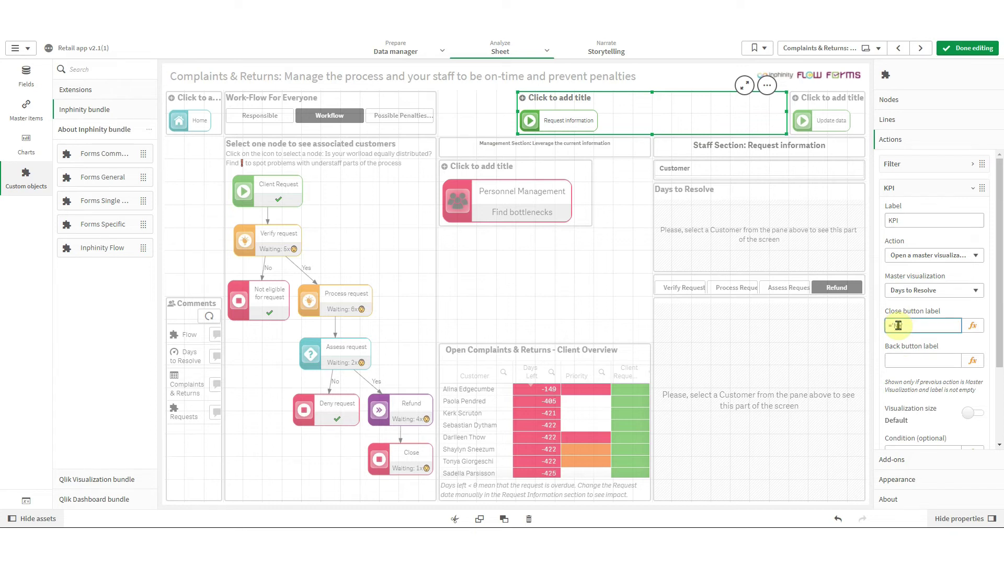
click(905, 359)
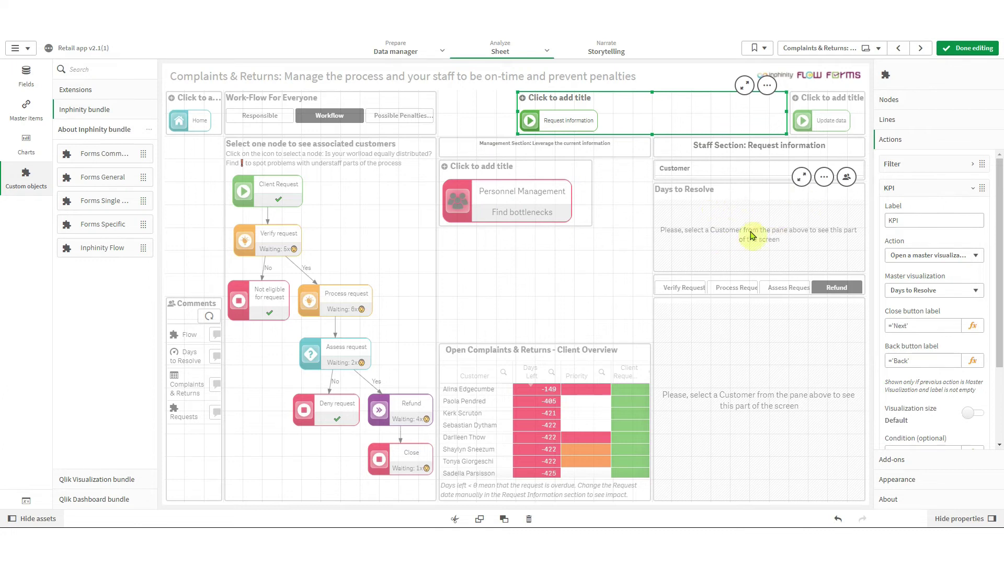
click(941, 188)
- Add a third action labelled Variable to the Request information button that opens the Variable master visualization
click(935, 210)
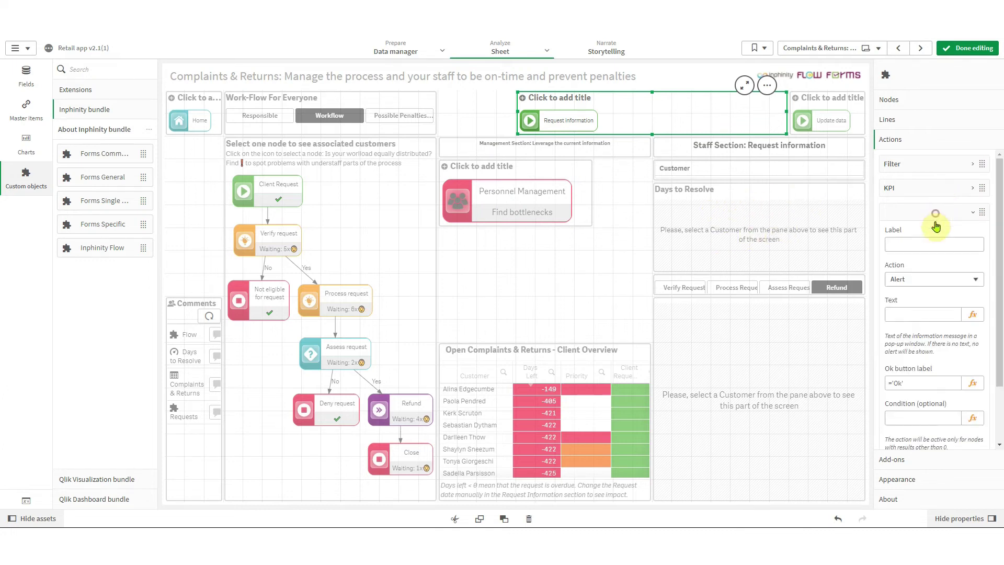
click(901, 242)
text(Variable)
click(896, 279)
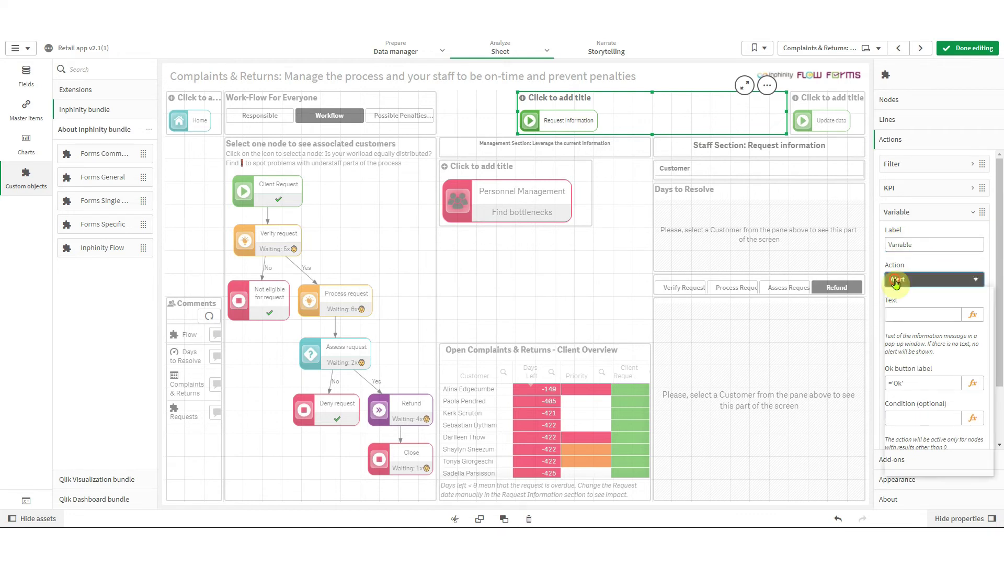
click(949, 452)
click(931, 315)
click(920, 430)
- Set the Variable action's close button label to ='Next' and its back button label to ='Back'
click(908, 353)
text(='Next)
click(921, 384)
text(='Back)
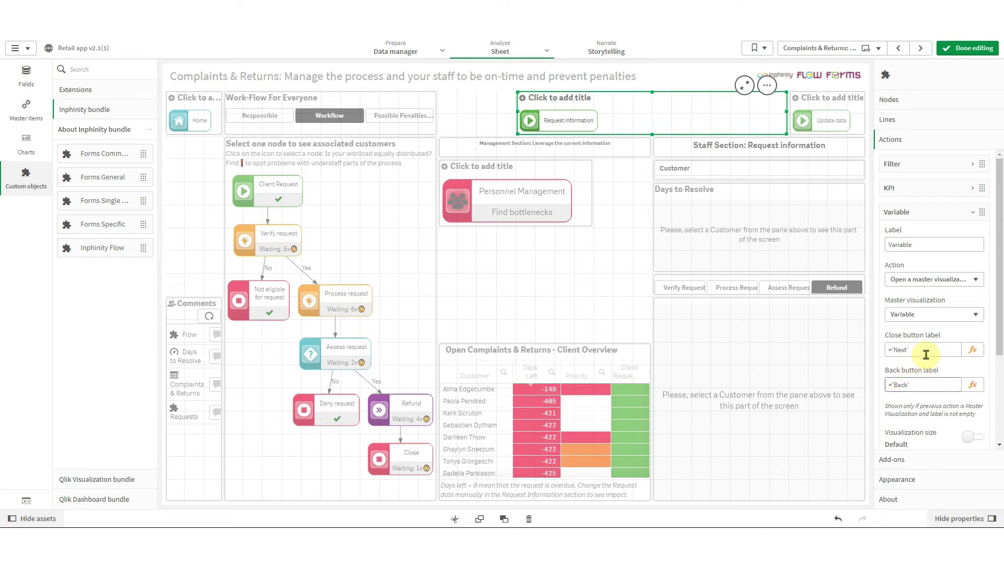
click(931, 219)
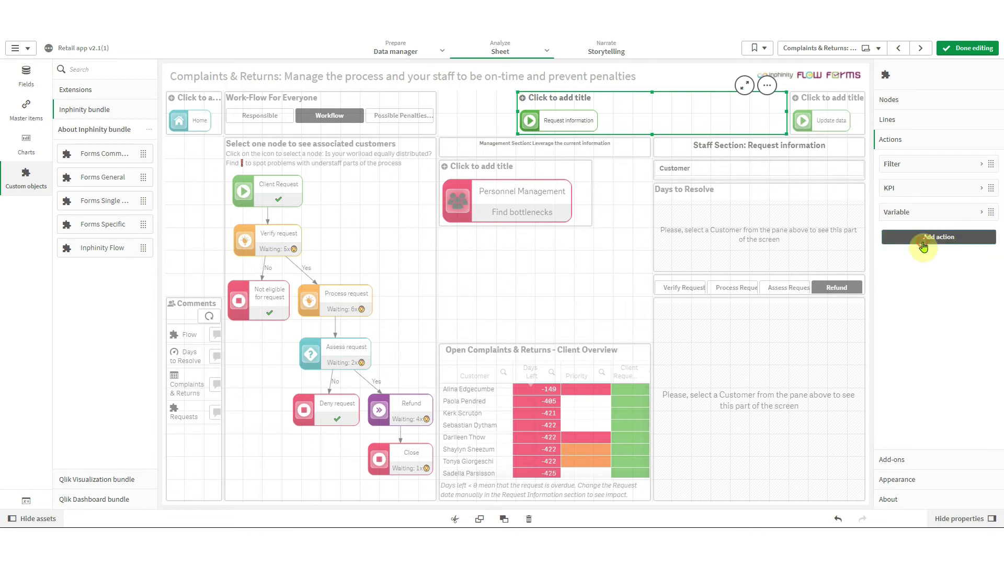
- Add a fourth action labelled Input form that opens the Input form master visualization
click(920, 238)
click(910, 267)
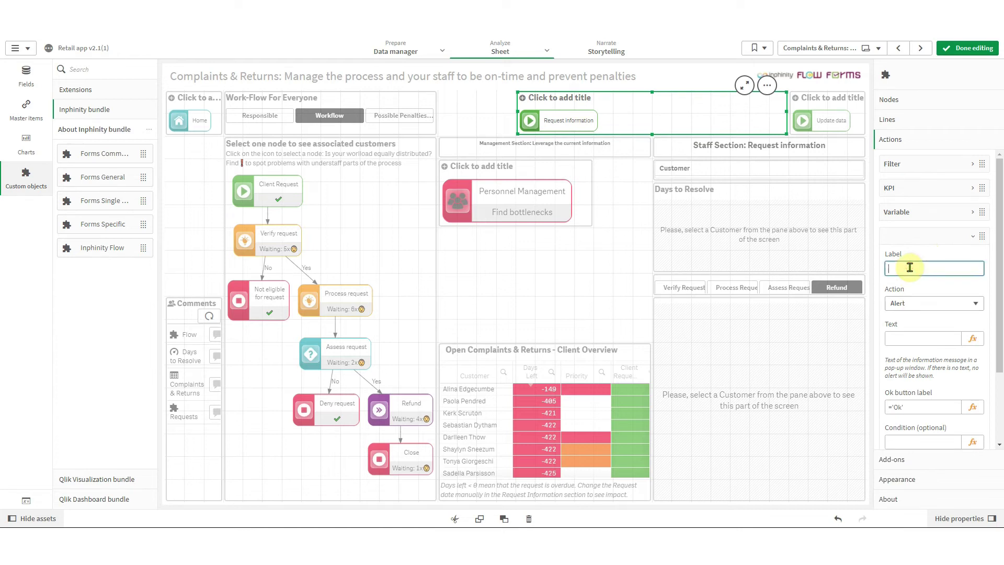
key(Return)
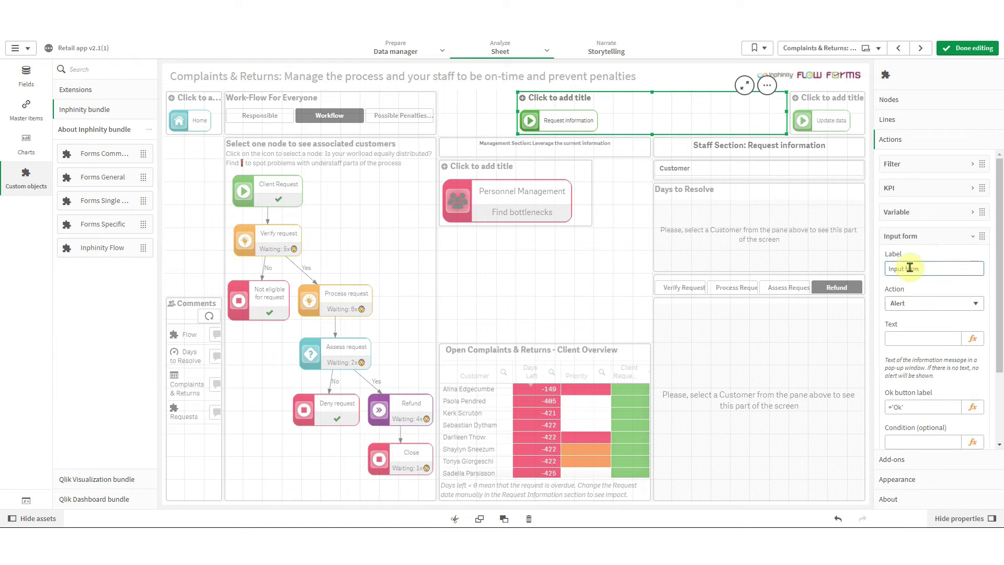
click(912, 303)
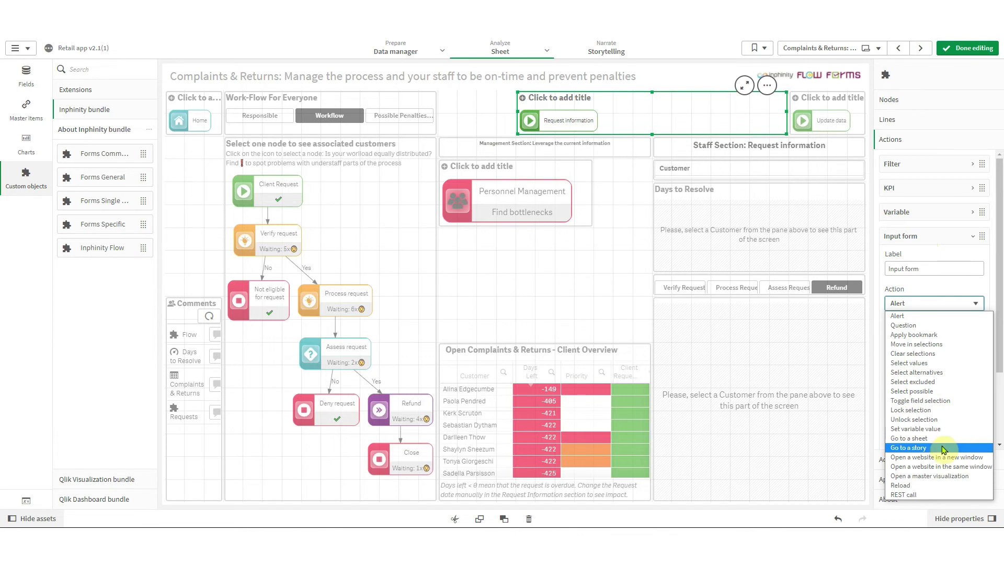
click(936, 475)
click(923, 340)
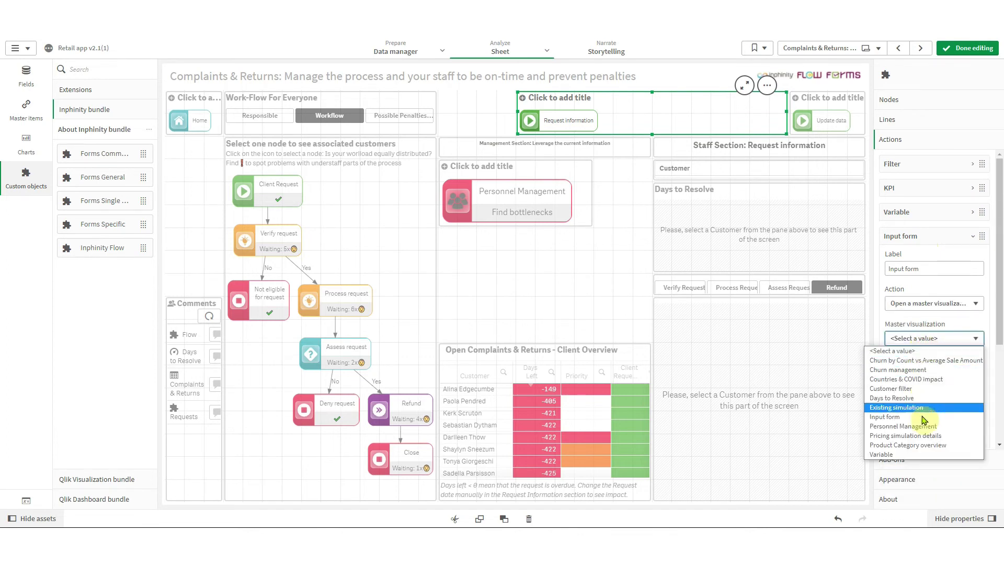
click(889, 416)
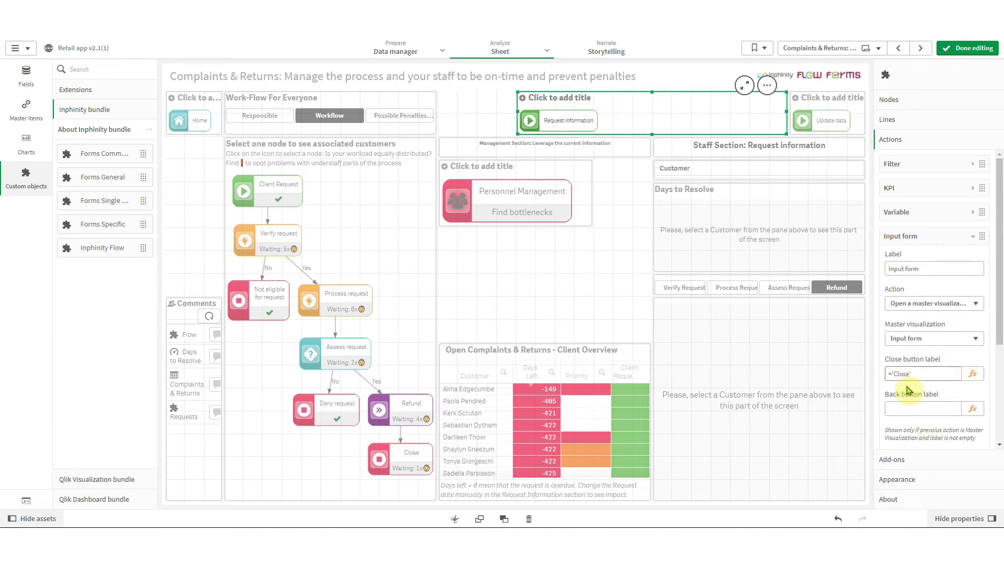
- Set the Input form action's back button label to ='Back to Variable' and finish editing the sheet
click(906, 411)
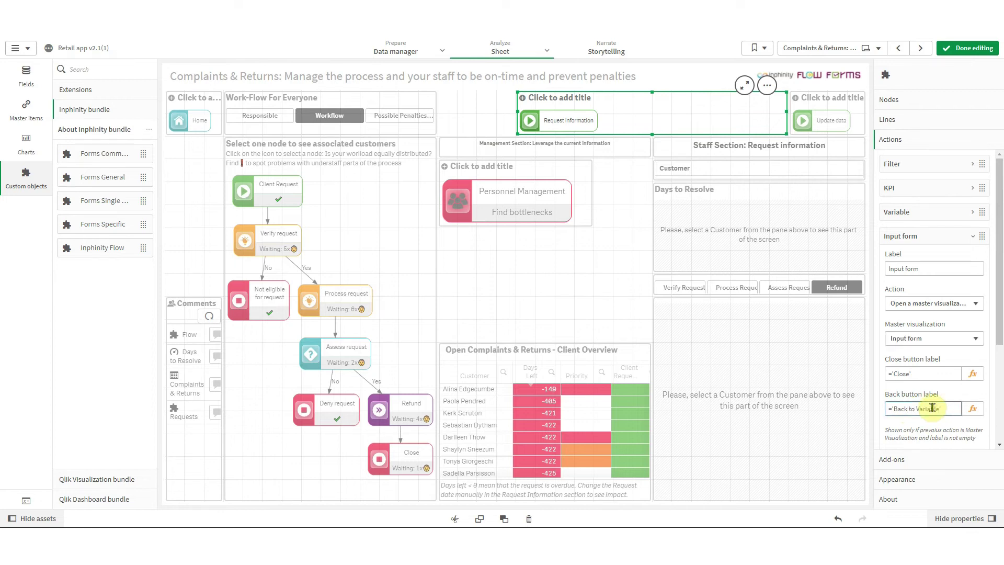
click(912, 240)
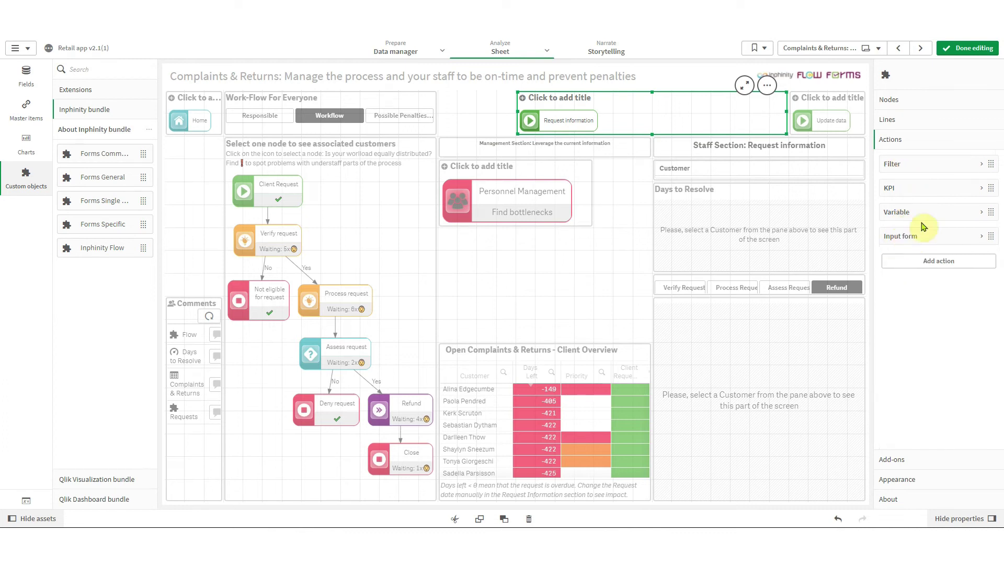
click(968, 48)
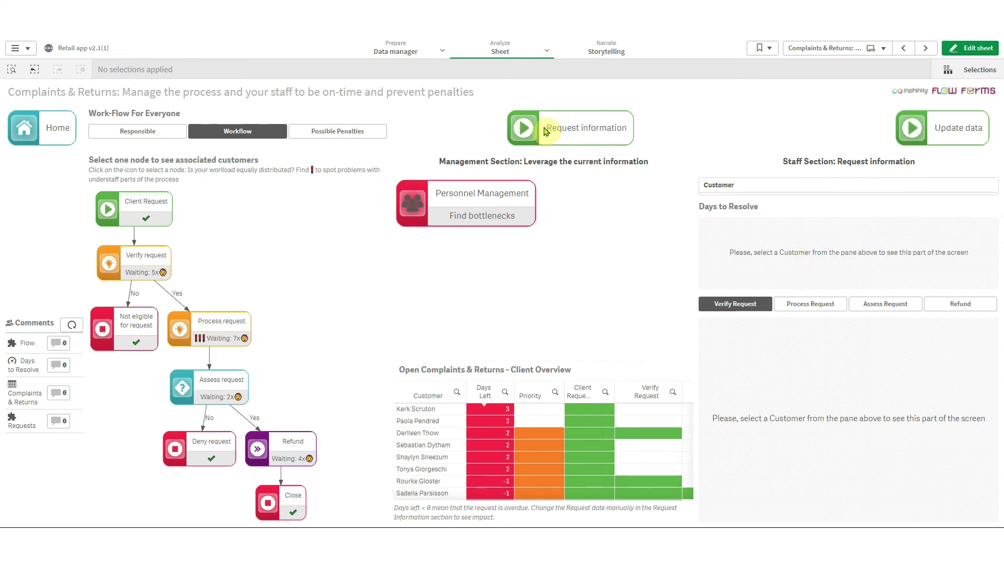
- Run the Request information button and confirm the selection of one customer in the Customer filter popup
click(545, 130)
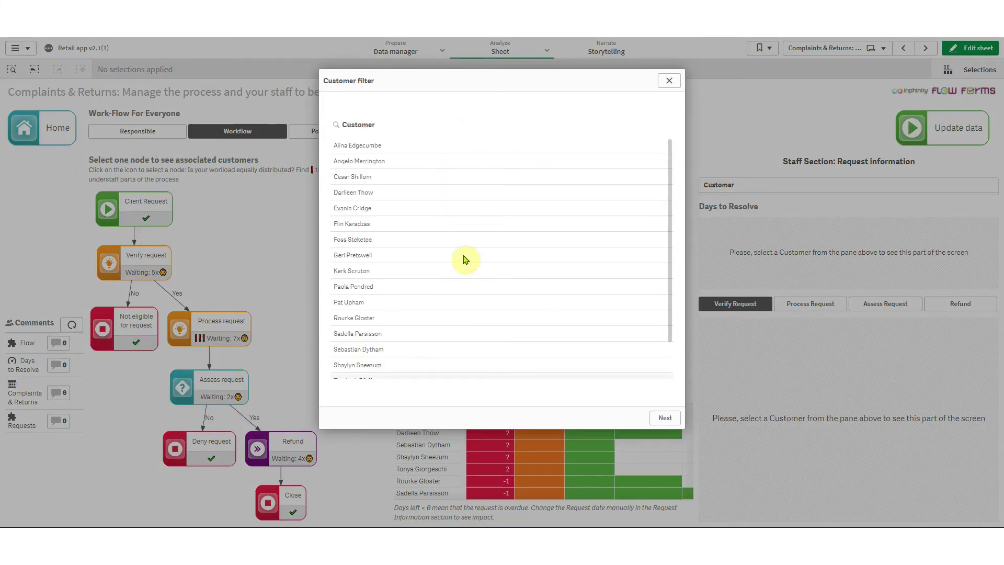
scroll(470, 285, down, 2)
scroll(470, 297, up, 2)
click(392, 195)
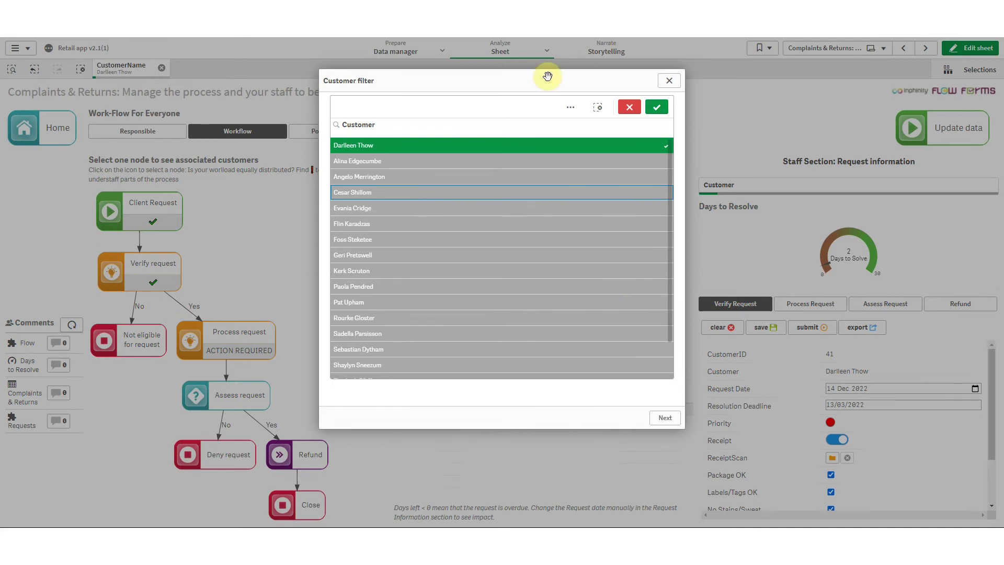
click(657, 107)
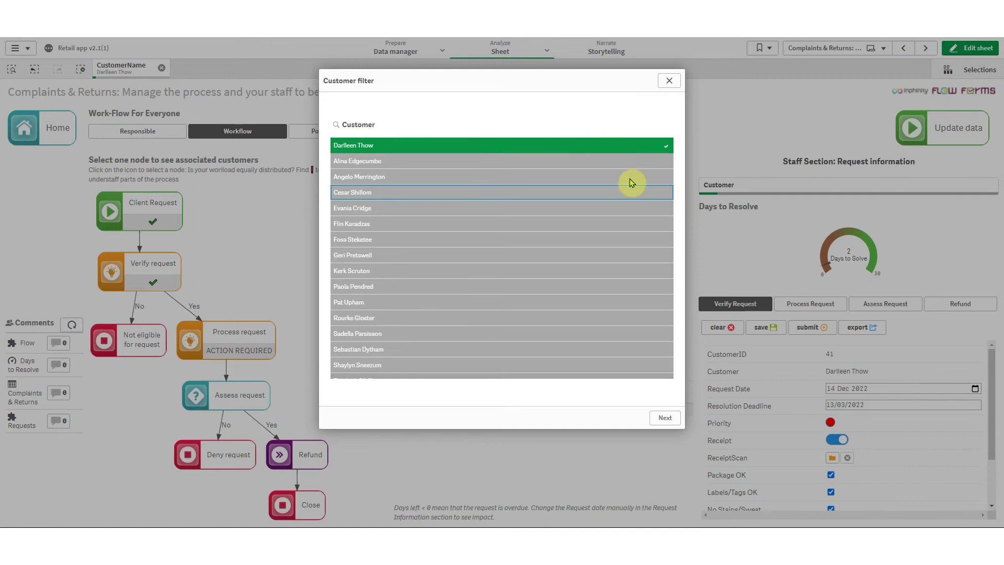
- Advance from the Customer filter through the Days to Resolve and Variable popups to the Input form
click(665, 417)
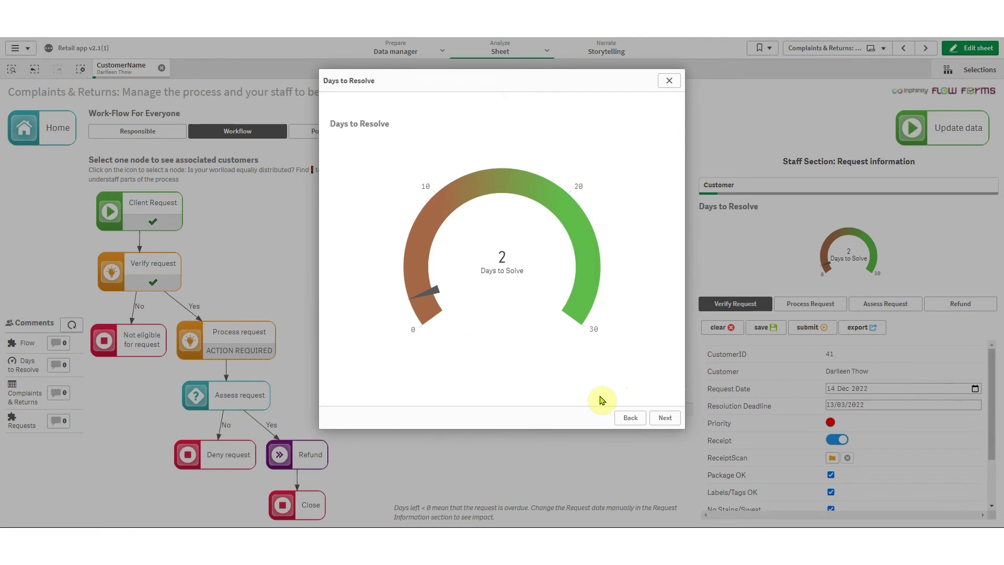
click(660, 421)
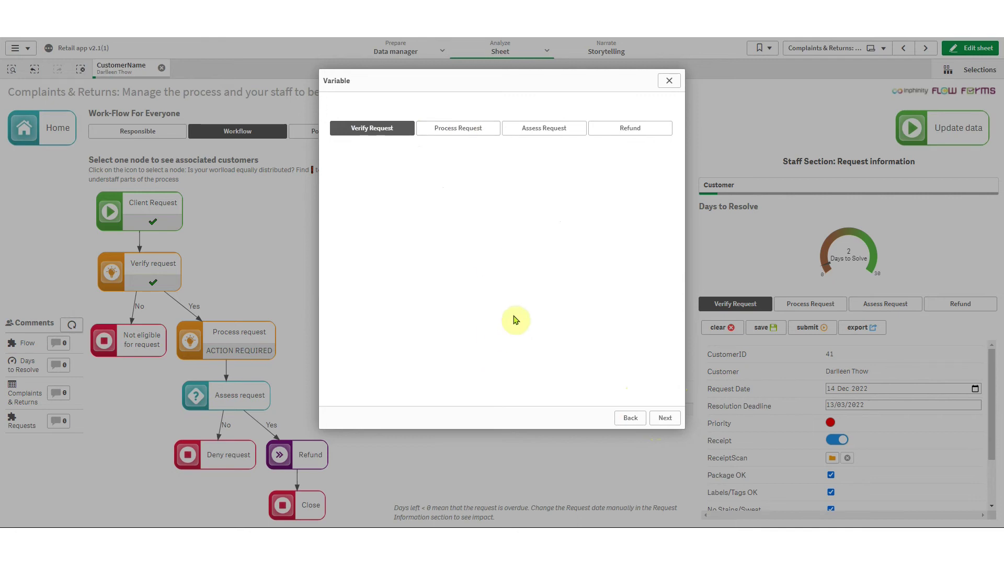
click(665, 418)
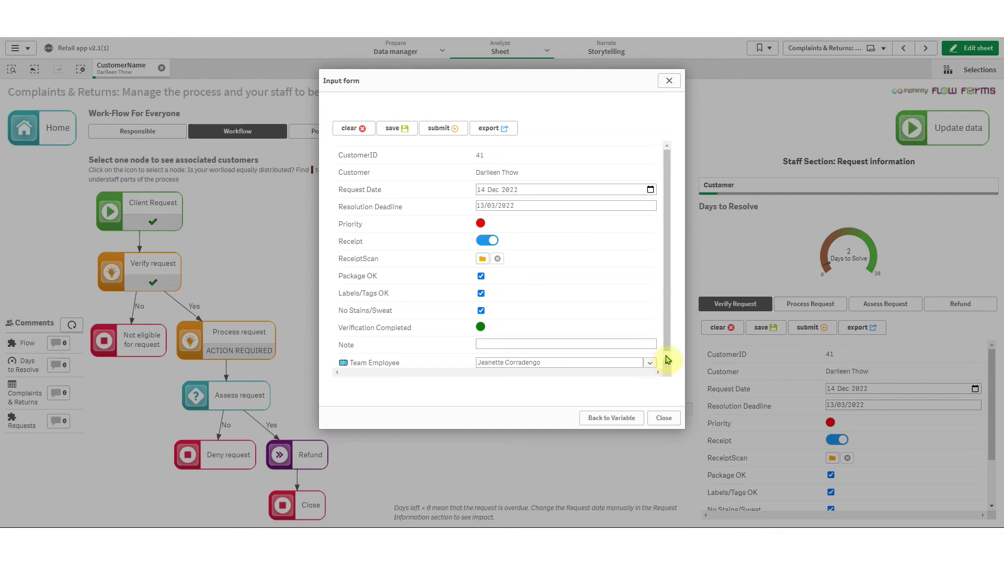
drag(668, 211, 669, 179)
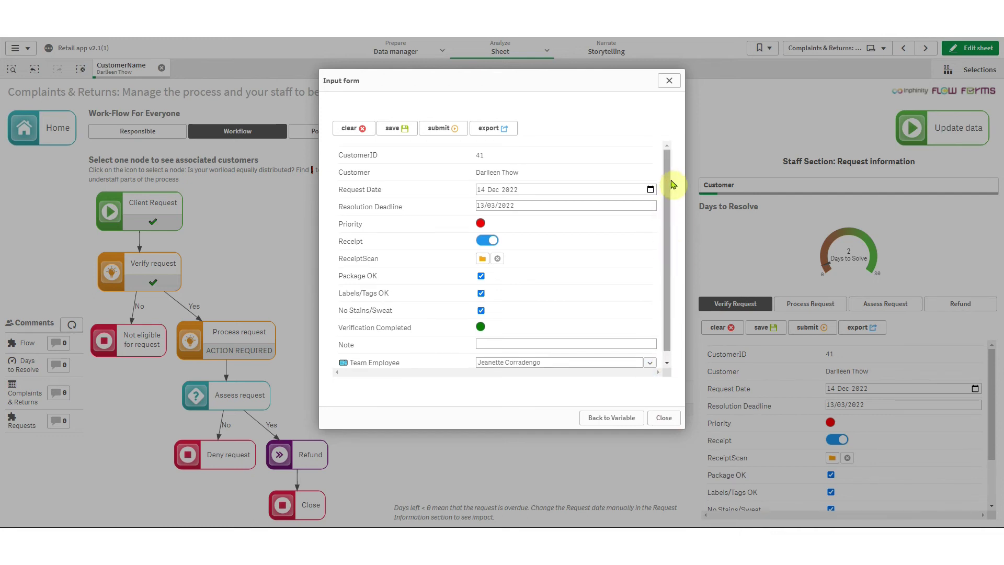
- Change the customer's Priority to orange in the Input form popup, save the record and close the popup
click(479, 224)
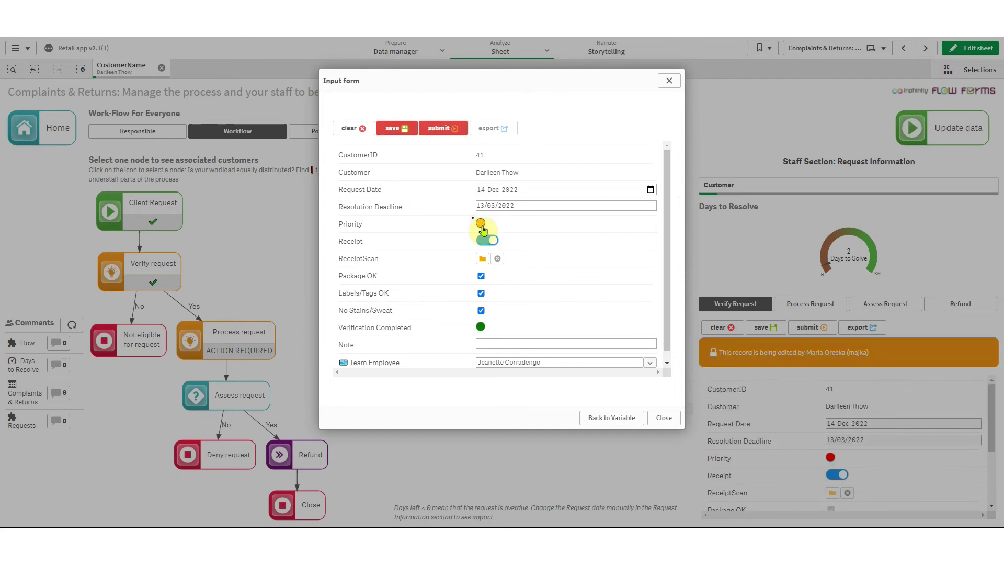
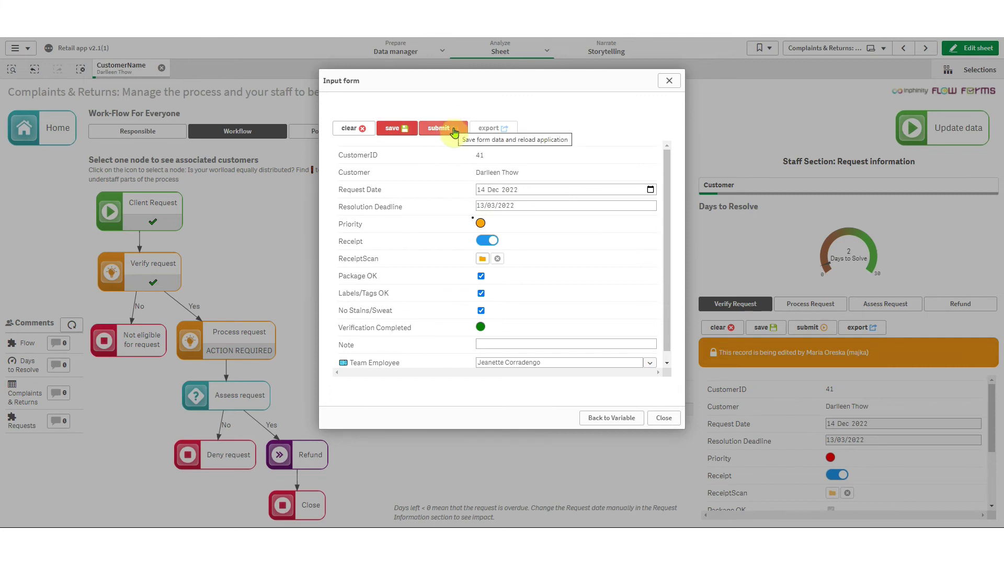
click(393, 130)
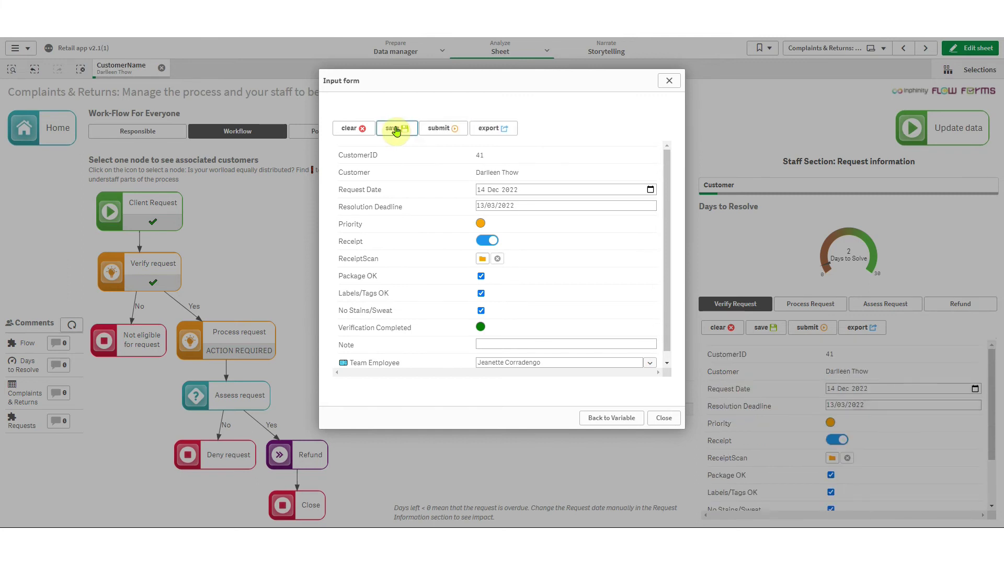
click(664, 419)
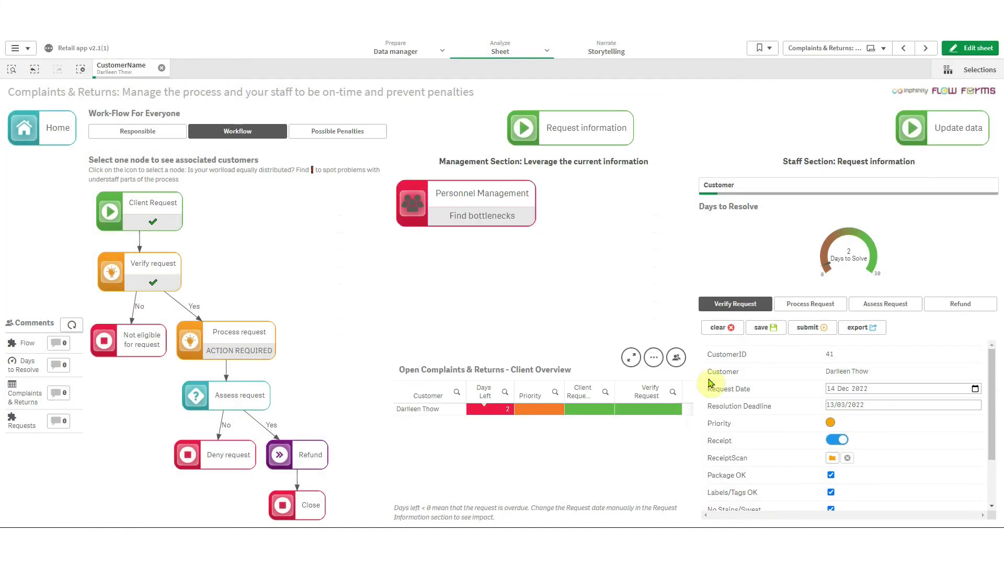
- Return to editing the sheet and open the staff section's input form master visualization for editing
click(973, 48)
click(837, 320)
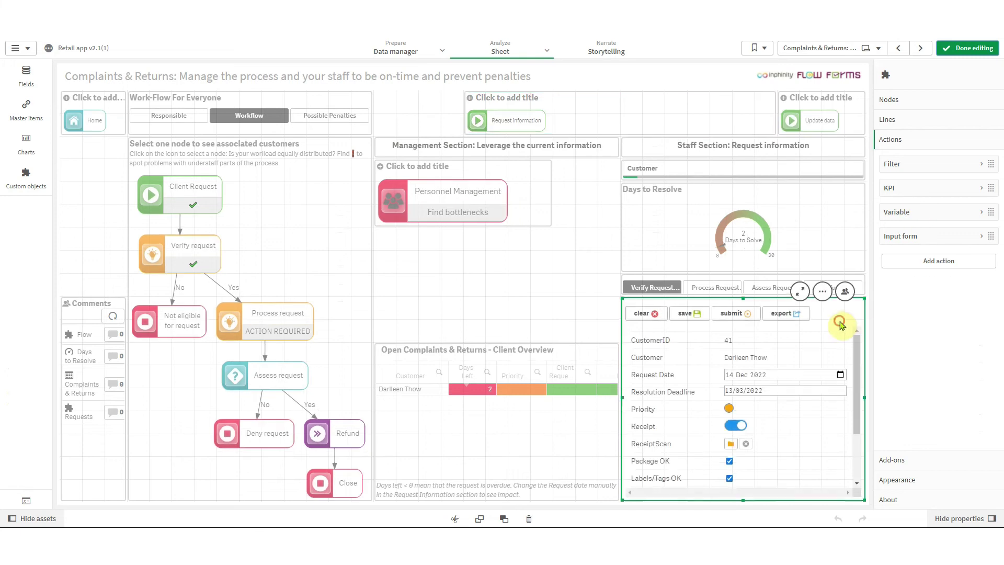
click(939, 327)
click(616, 312)
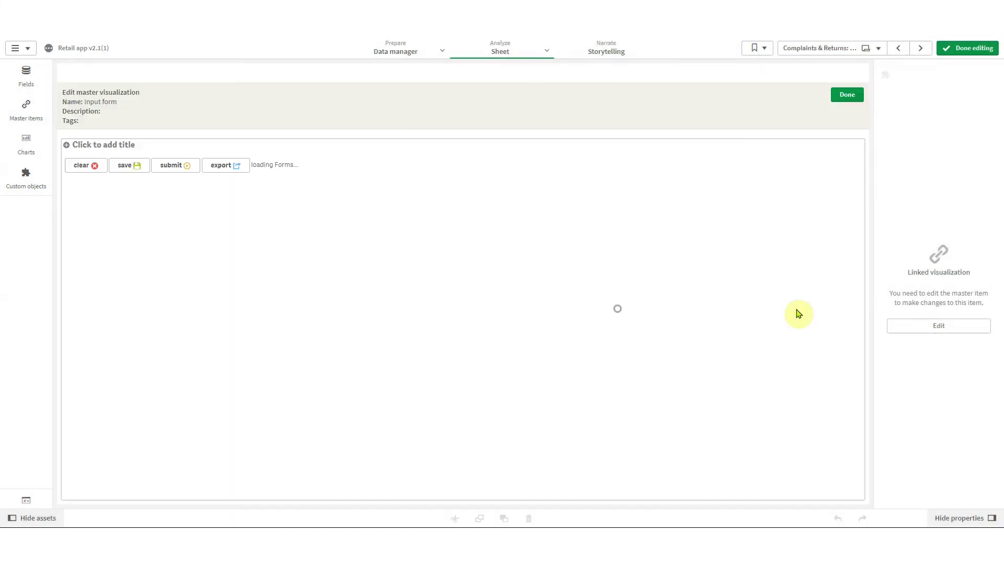
- Turn off Show recalculate button in the input form's reload settings
click(934, 159)
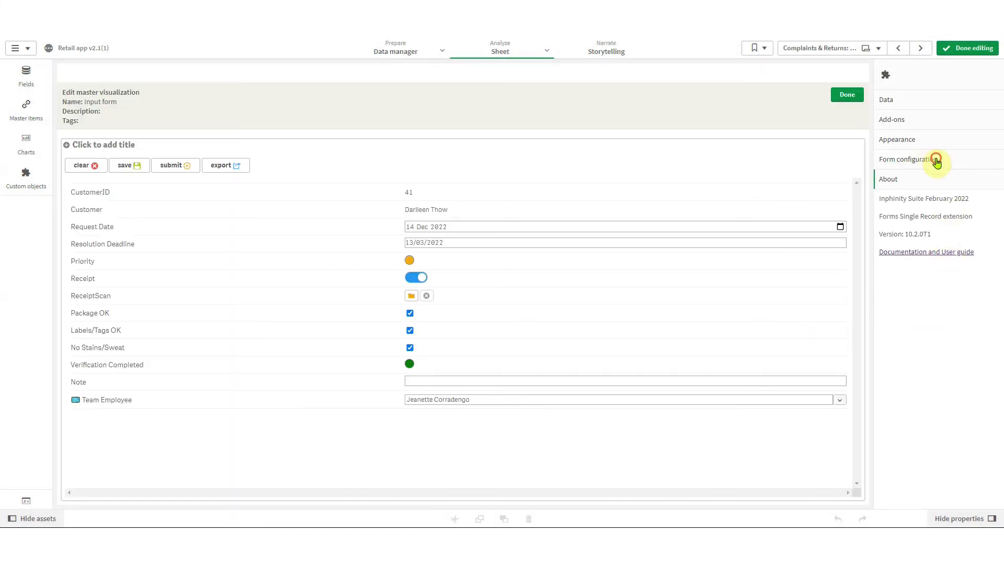
click(937, 140)
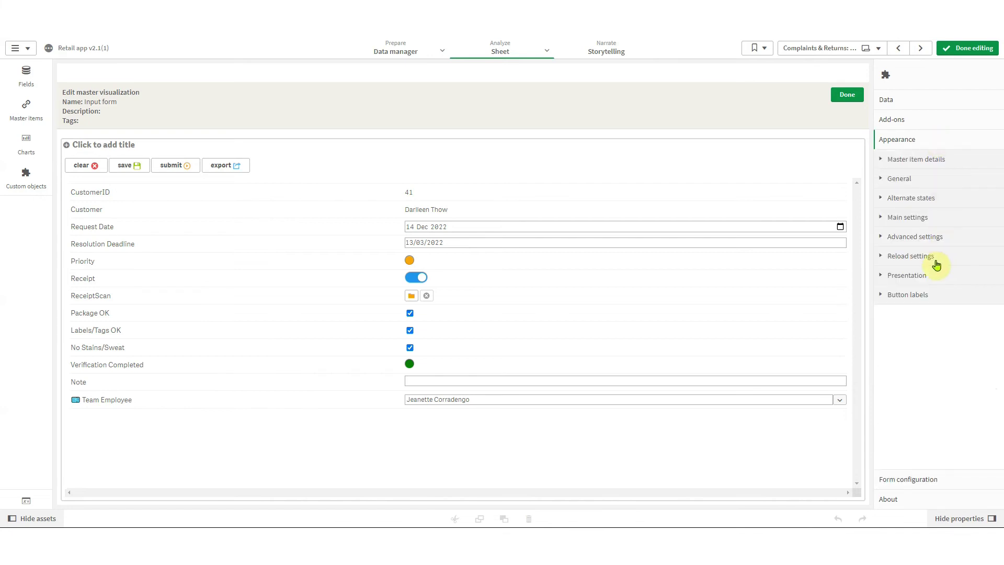
click(935, 258)
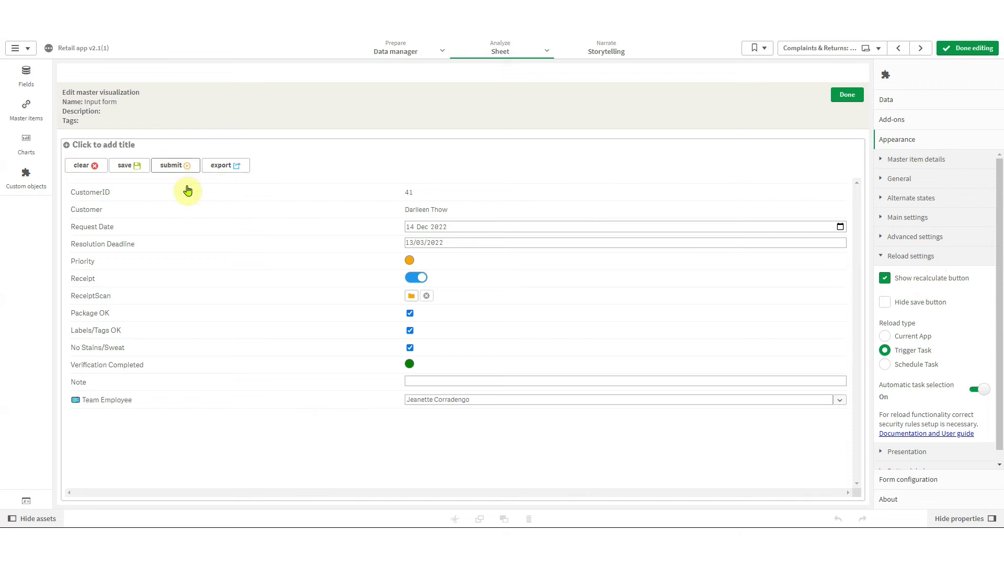
click(930, 280)
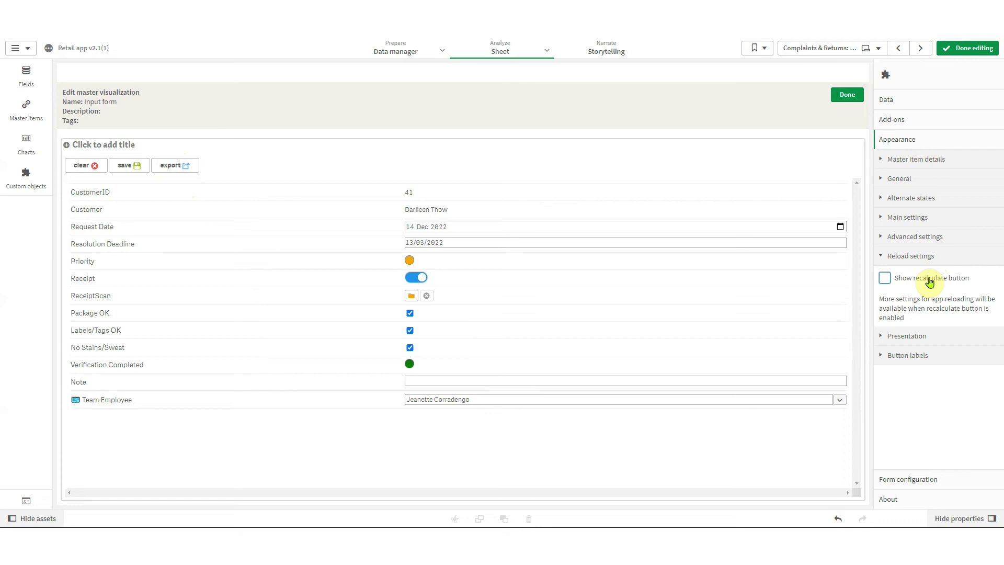
click(938, 261)
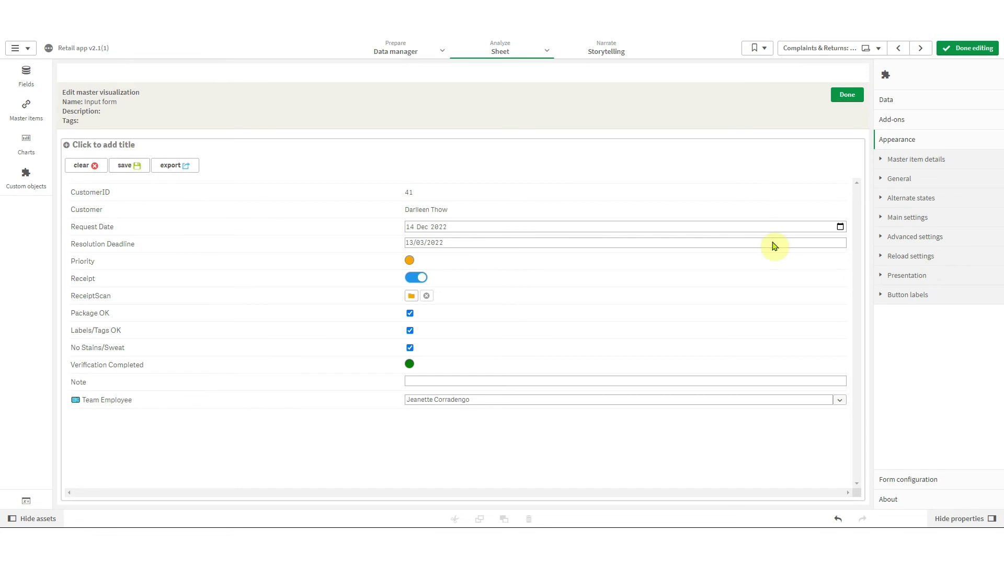
- Show the advanced settings of the form configuration and enable Flow dialog integration
click(943, 479)
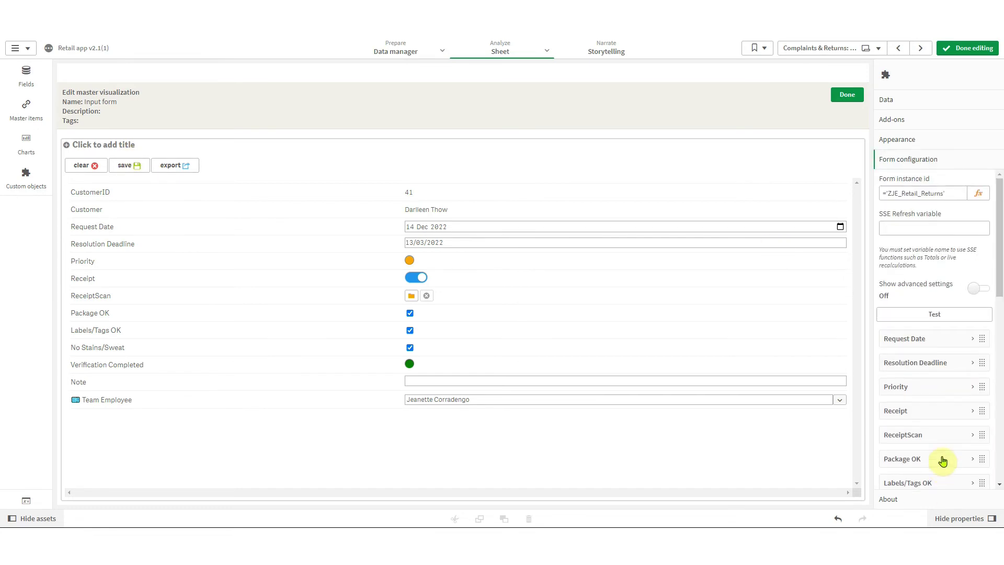
click(977, 288)
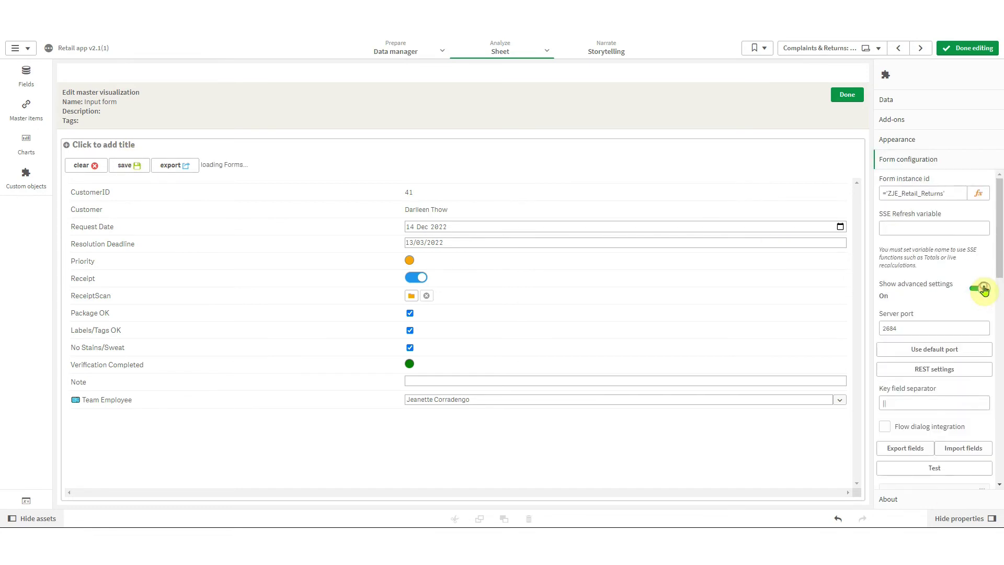
click(890, 428)
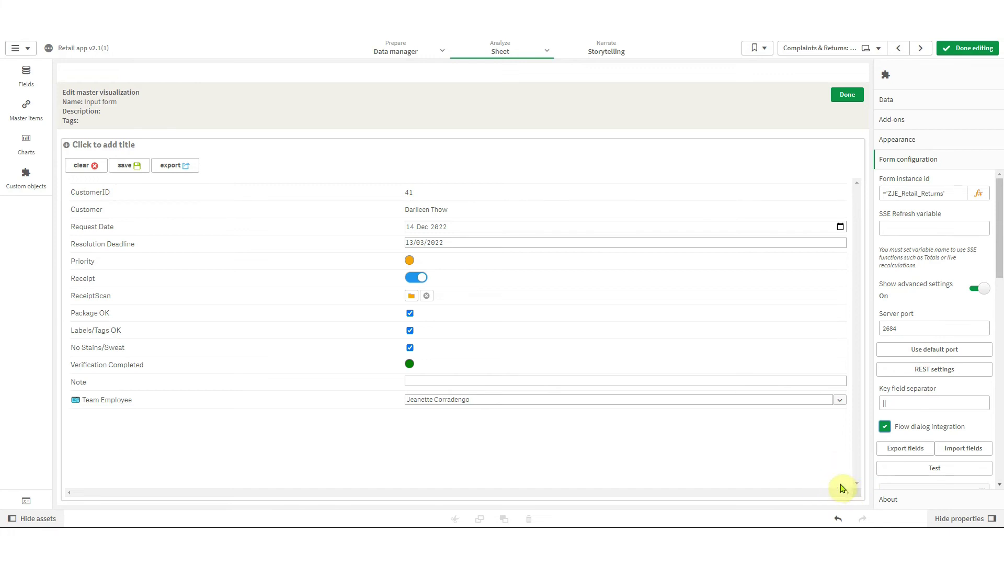
- Finish editing the input form, then set the request-step Variable master visualization's button display to Column and finish editing it
click(849, 95)
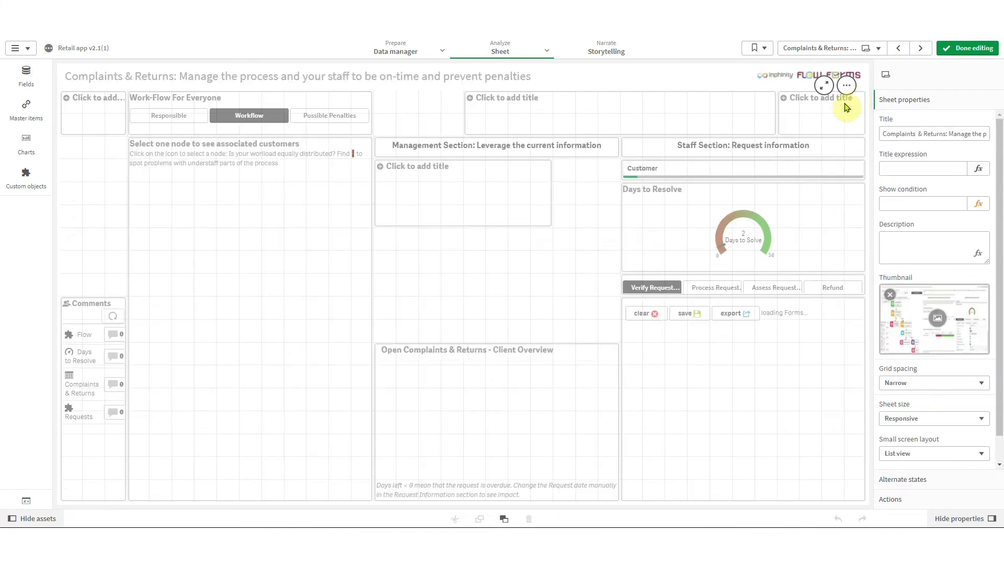
right_click(701, 285)
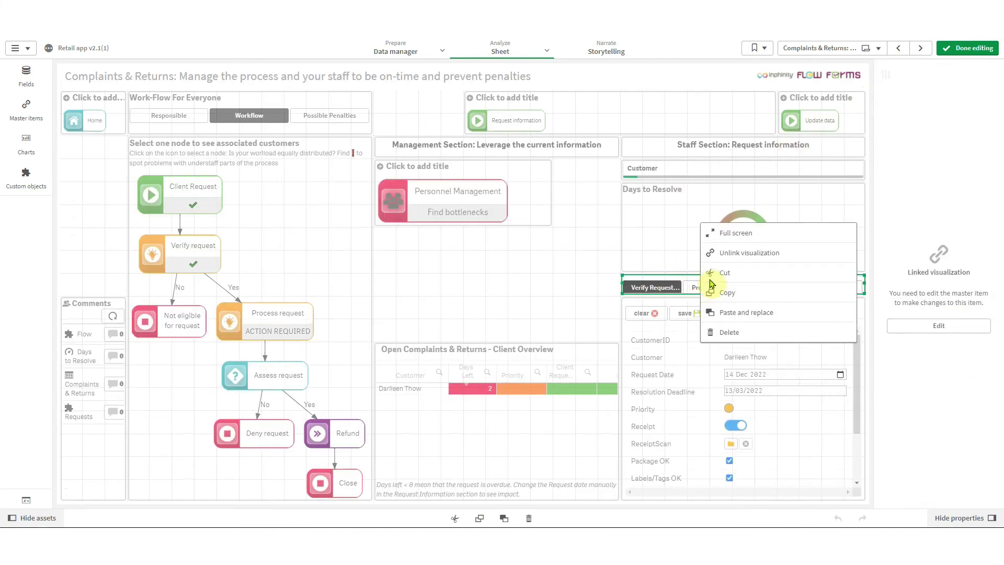
click(936, 326)
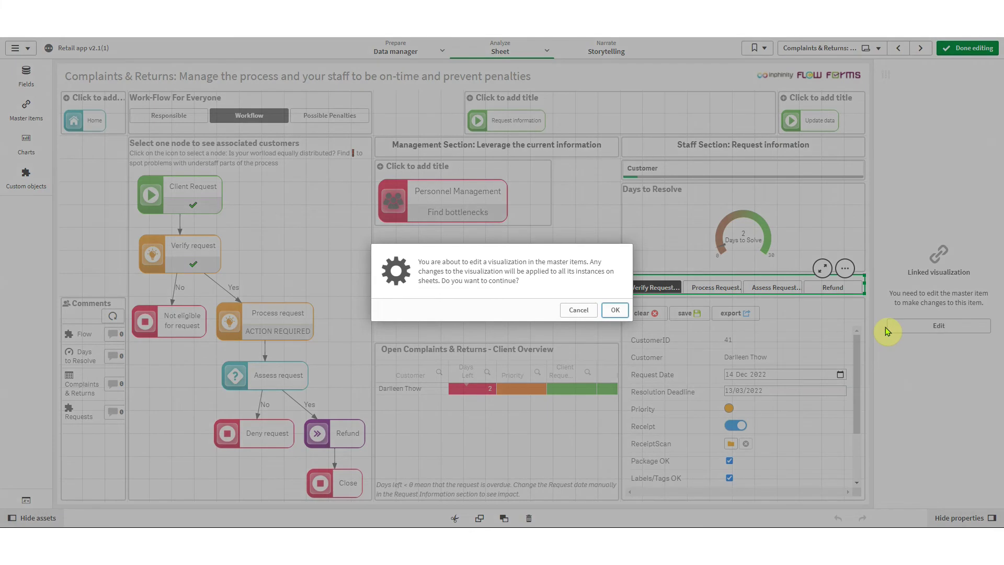
click(611, 312)
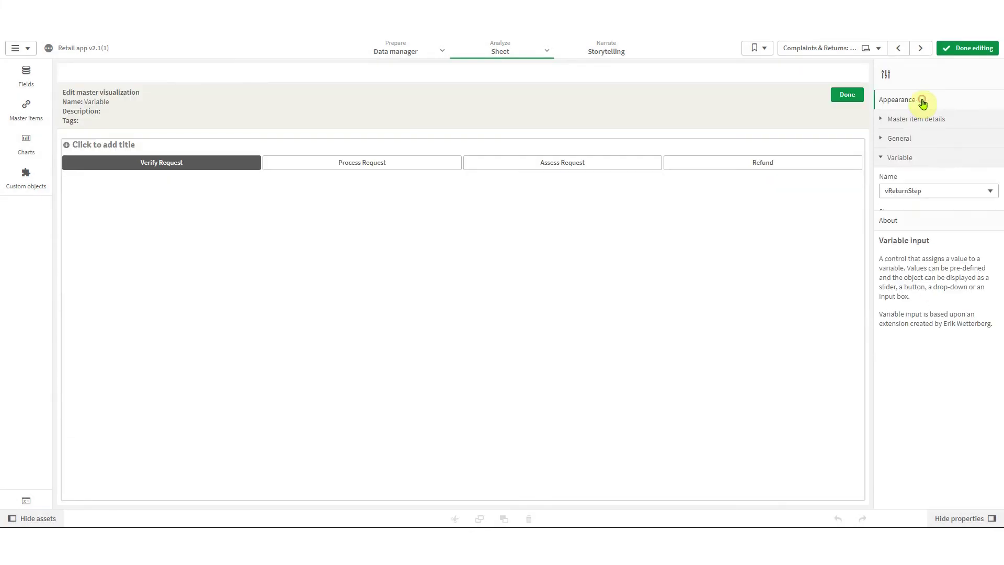
click(918, 261)
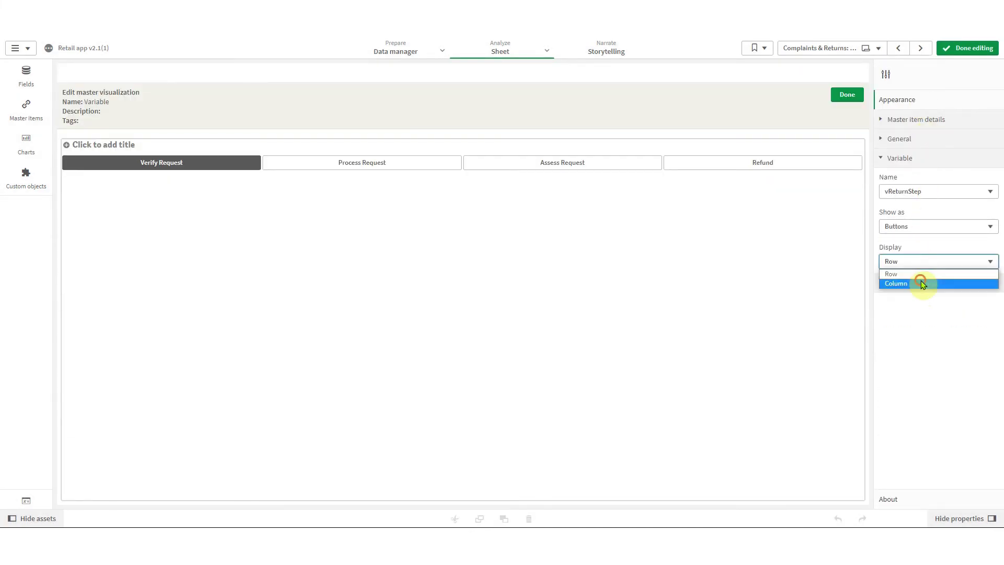
click(920, 282)
click(847, 95)
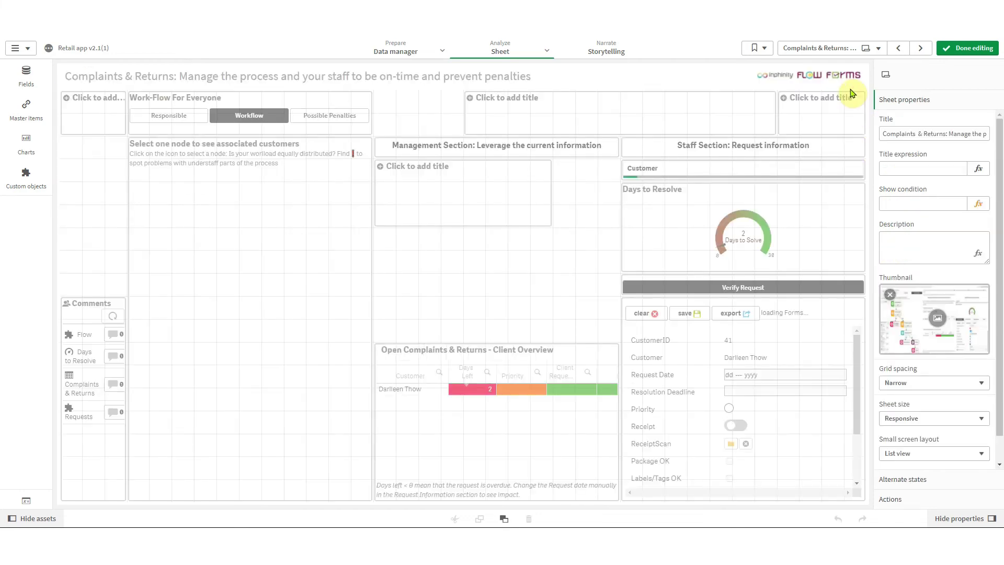
- Give the Request information Flow's Filter action a custom, narrower visualization size and check it in the size preview
click(644, 123)
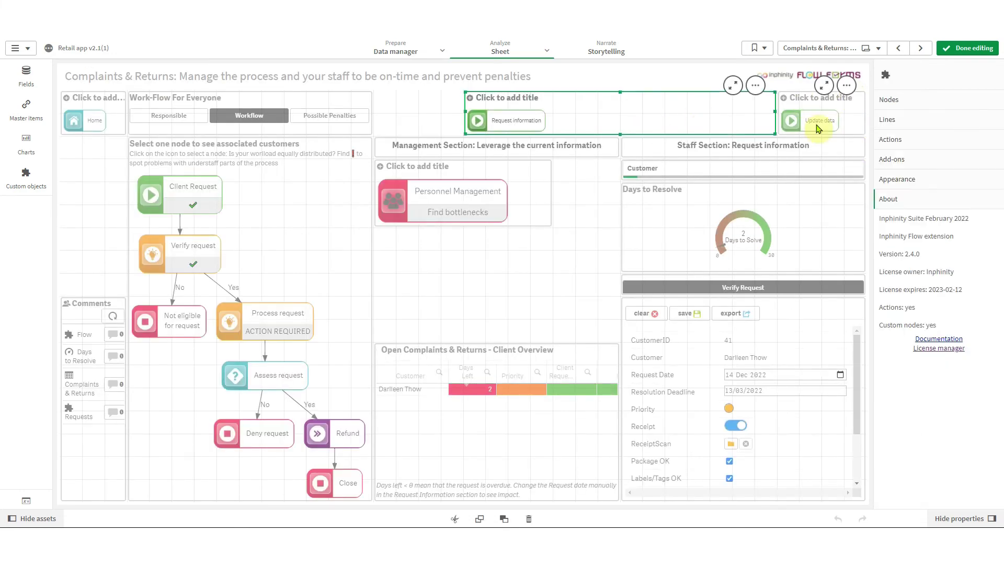
click(901, 142)
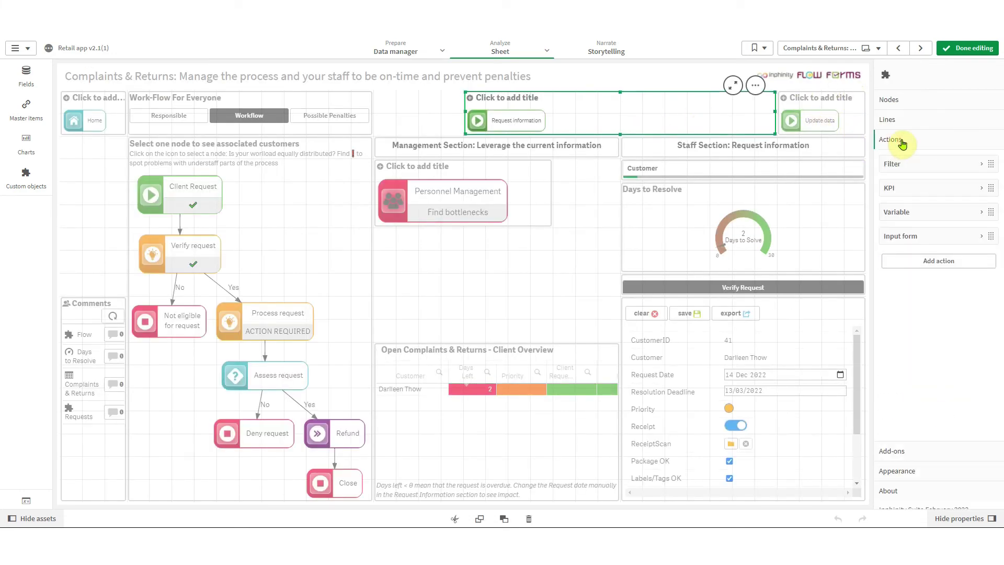
click(918, 170)
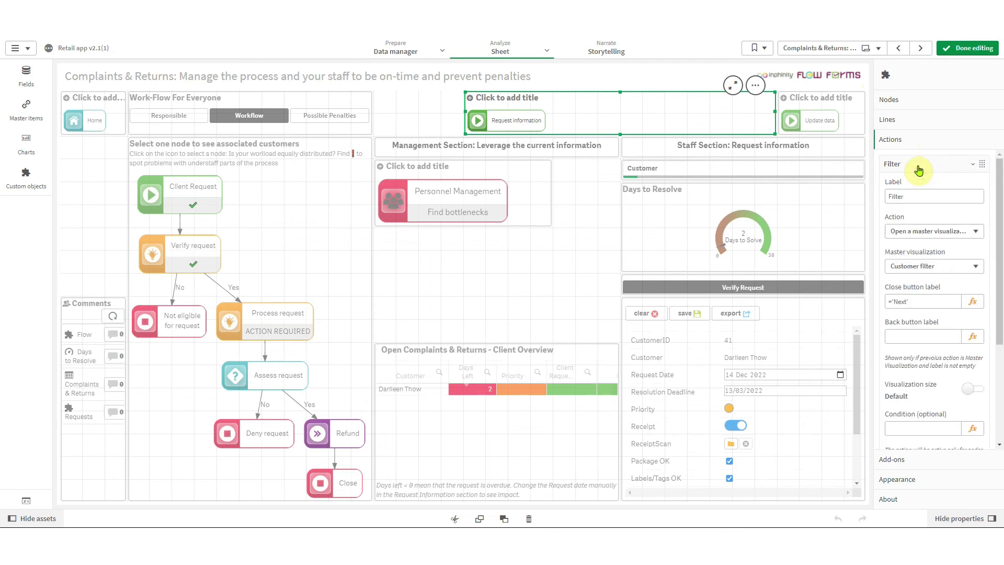
scroll(936, 334, down, 1)
click(973, 336)
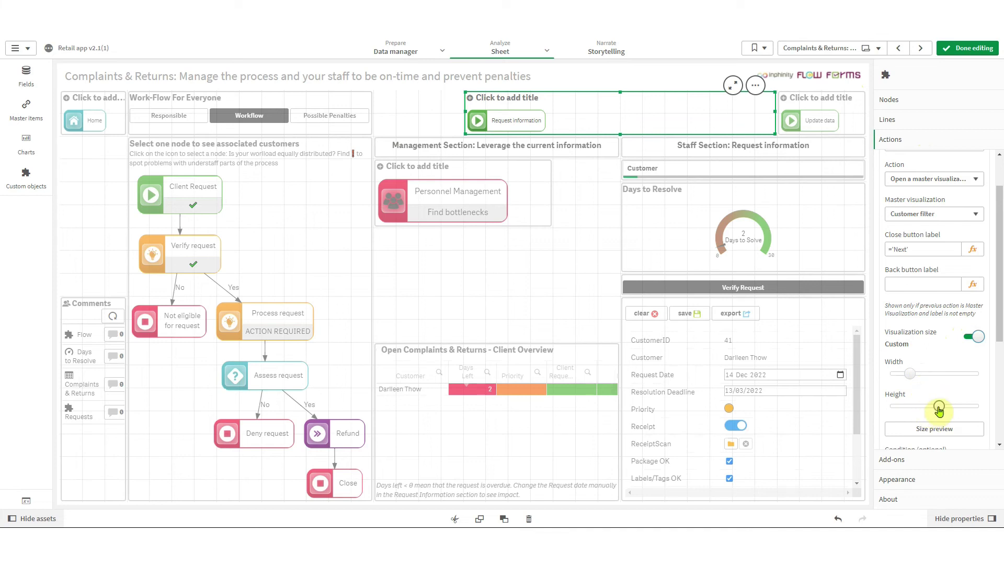
click(941, 432)
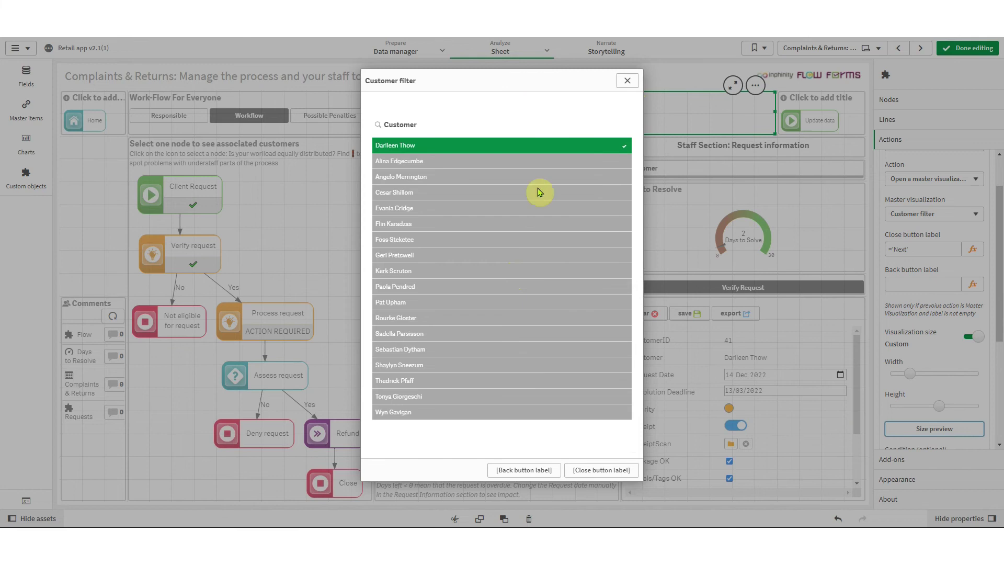
click(627, 81)
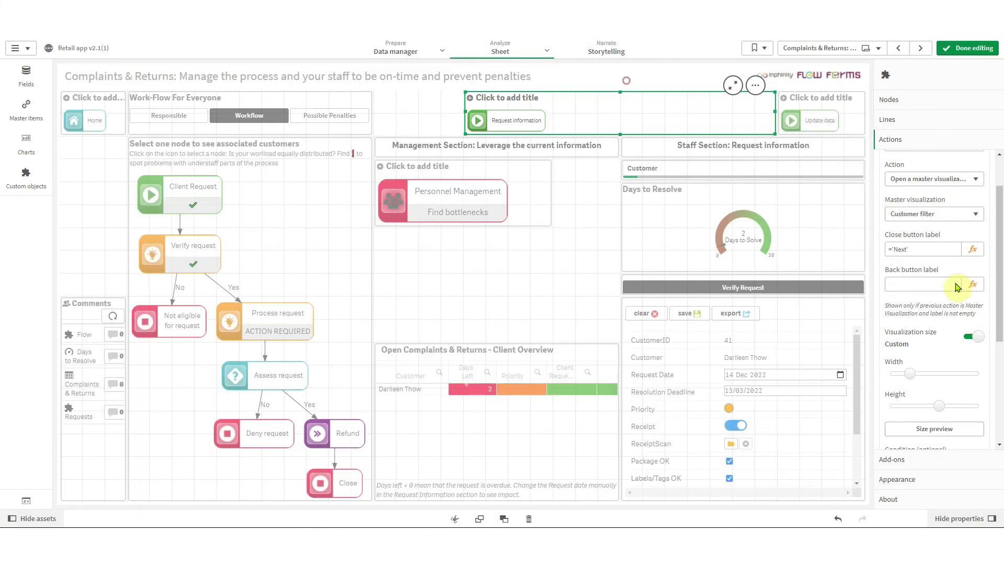
- Give the Input form action a custom visualization size with reduced width, and check the popup in the size preview
scroll(936, 253, up, 2)
click(908, 159)
click(912, 231)
scroll(950, 331, down, 3)
click(975, 360)
scroll(931, 418, down, 1)
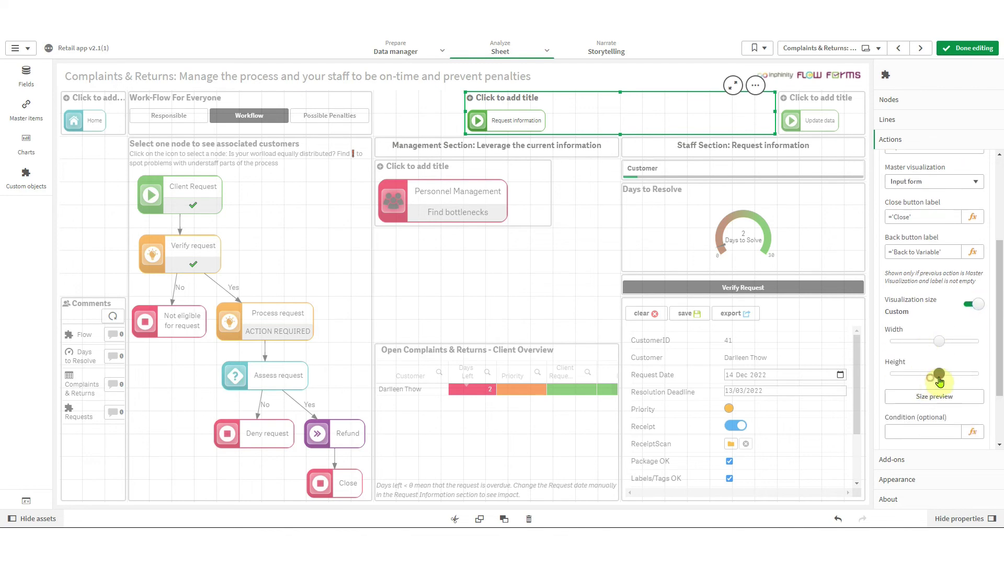
click(939, 397)
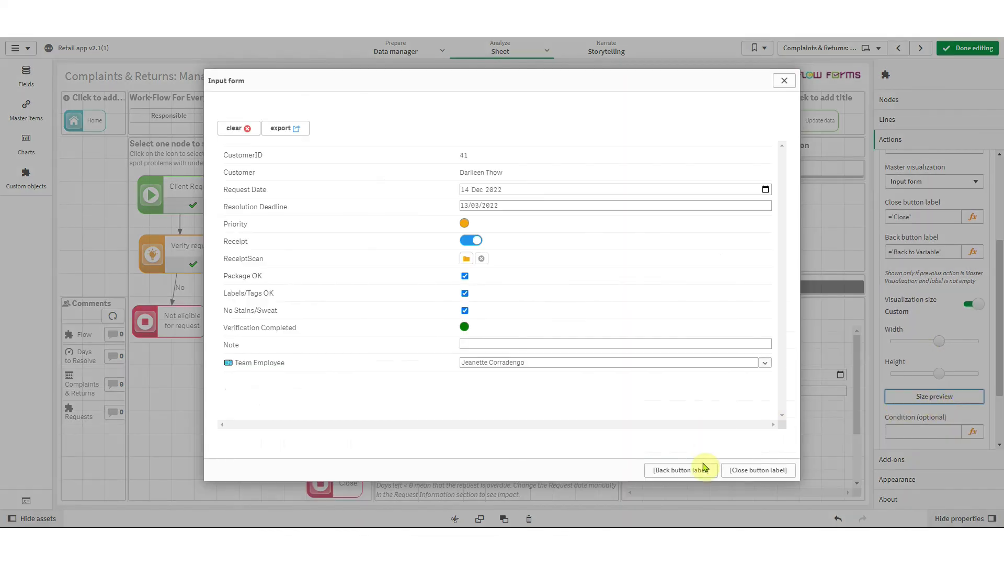
click(784, 80)
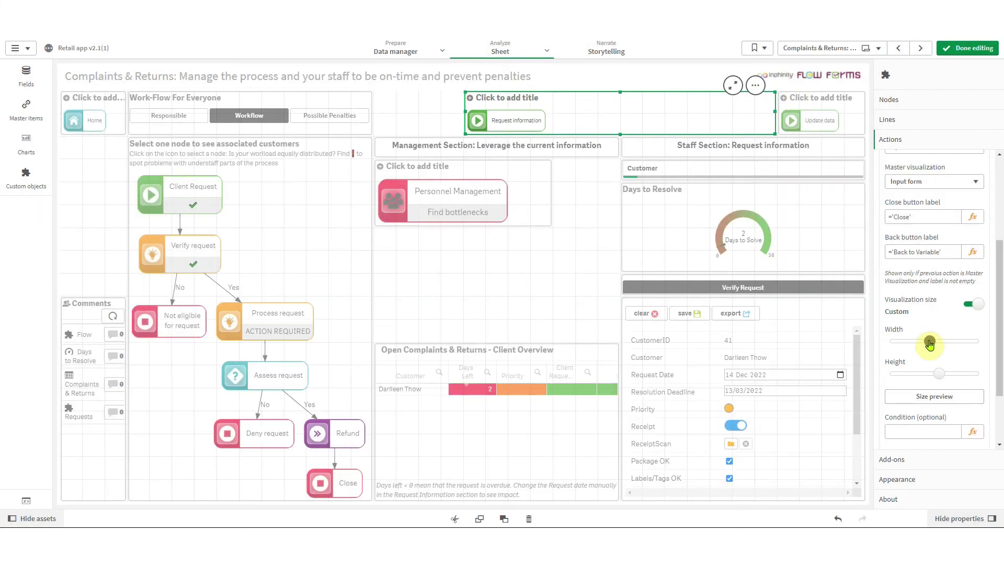
click(934, 396)
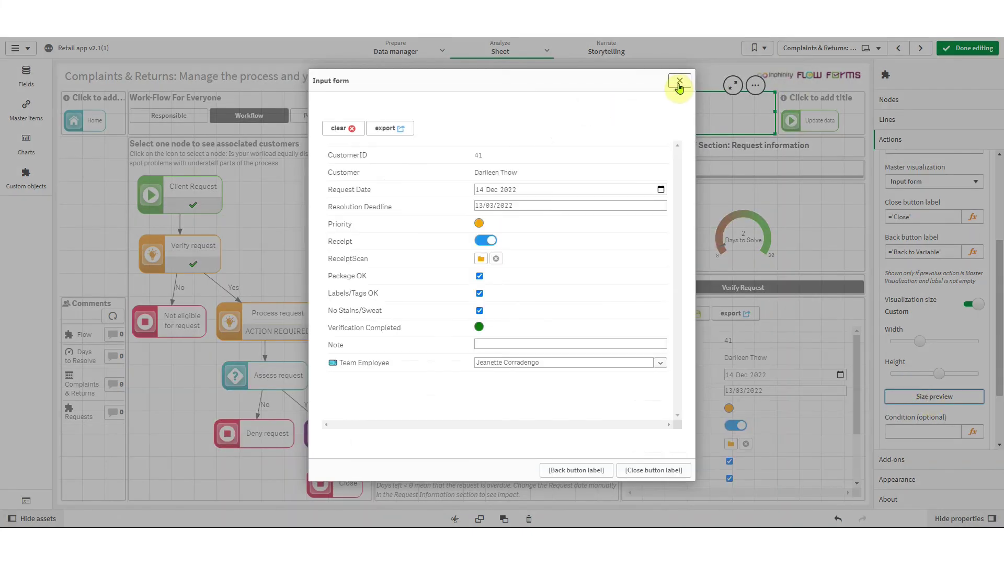
click(678, 83)
scroll(936, 339, up, 3)
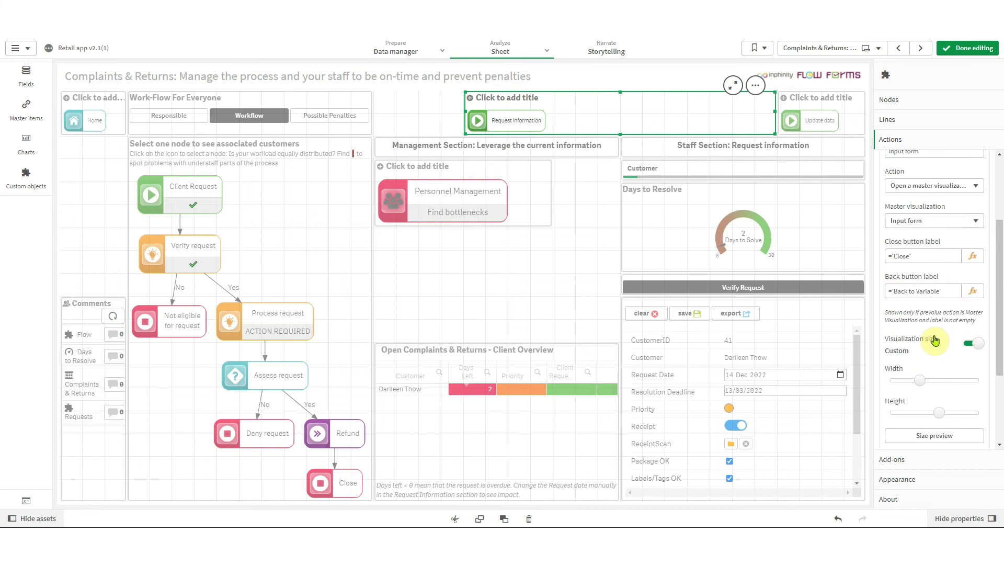
click(918, 246)
- Finish editing the sheet, run the Request information popups and choose Process Request to reach the input form
click(969, 48)
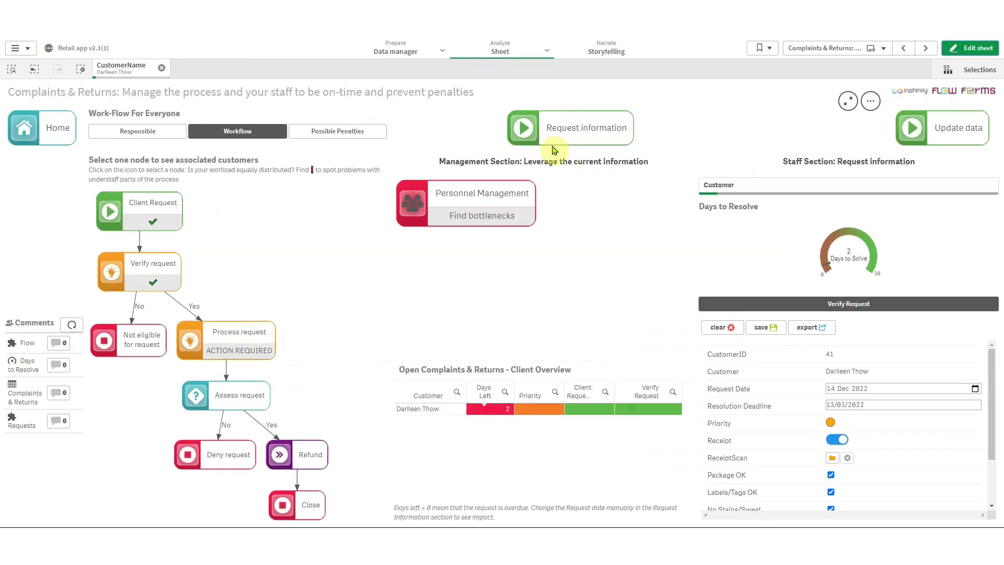
click(524, 129)
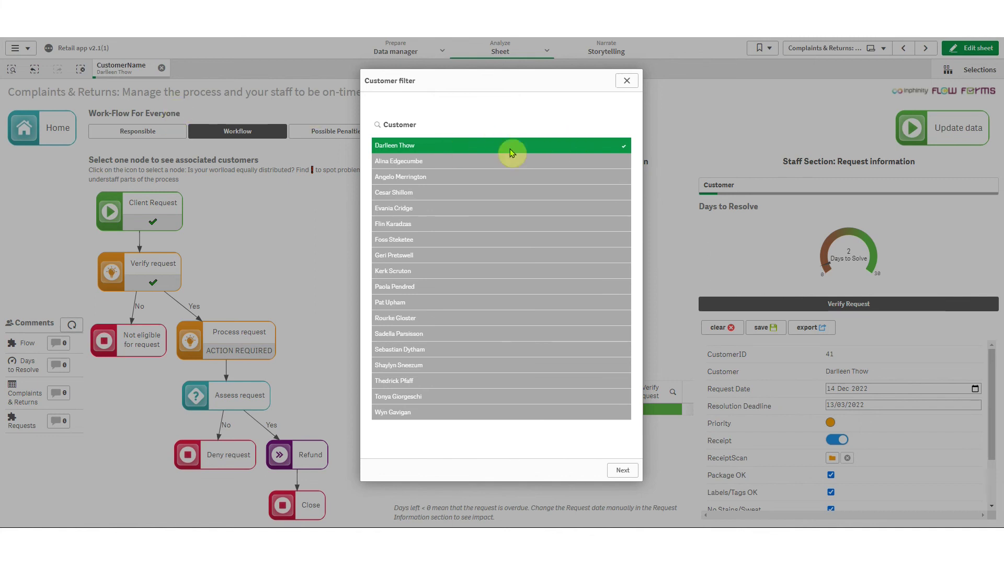
click(622, 470)
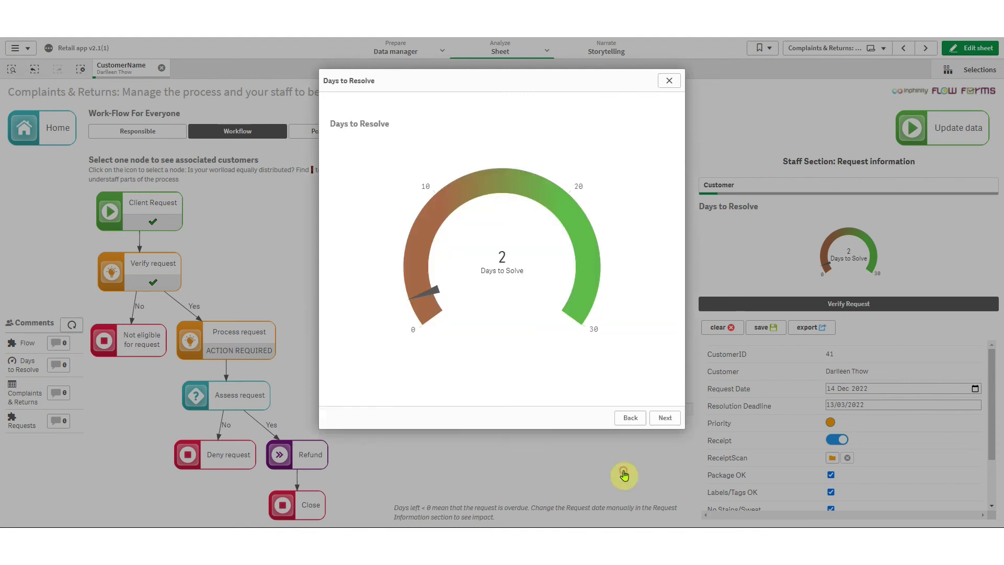
click(665, 418)
click(547, 146)
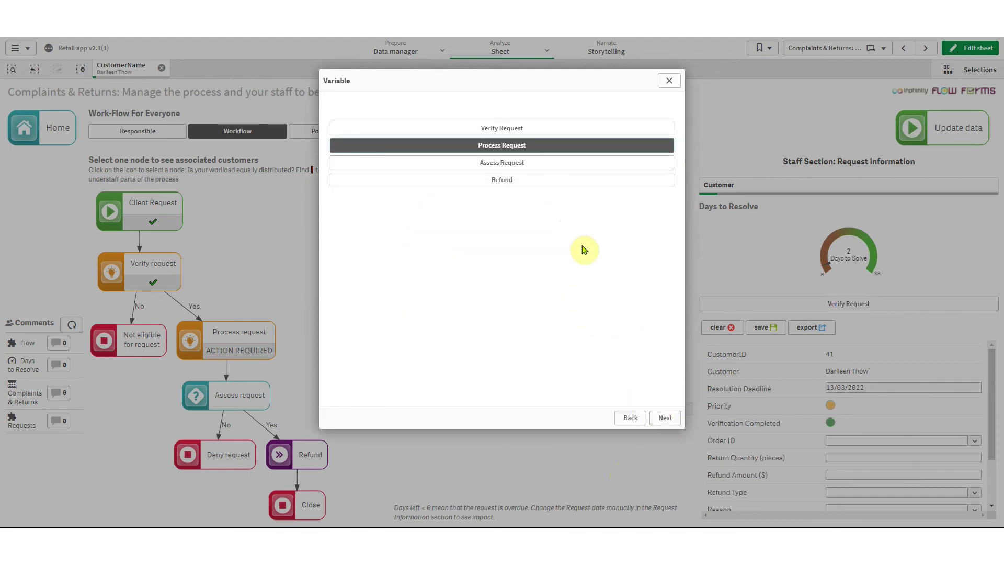
click(663, 418)
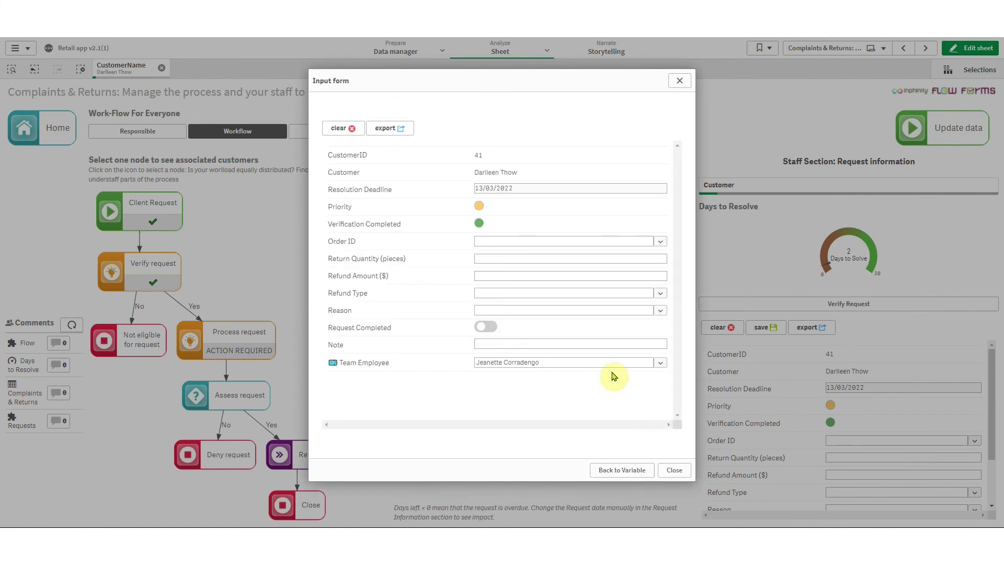
- Choose an Order ID for the customer in the Input form popup and close the popup
click(662, 243)
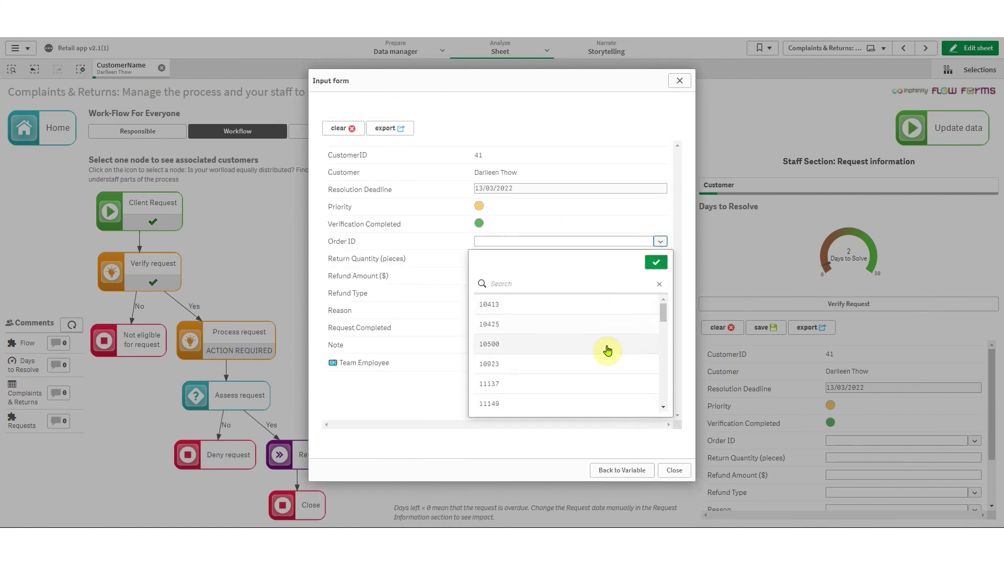
click(605, 363)
click(657, 264)
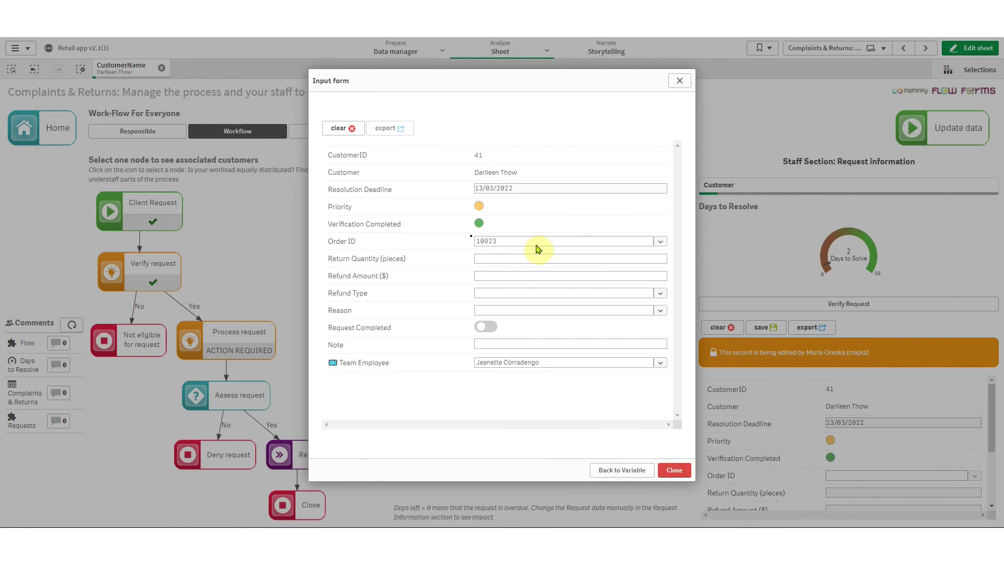
click(679, 472)
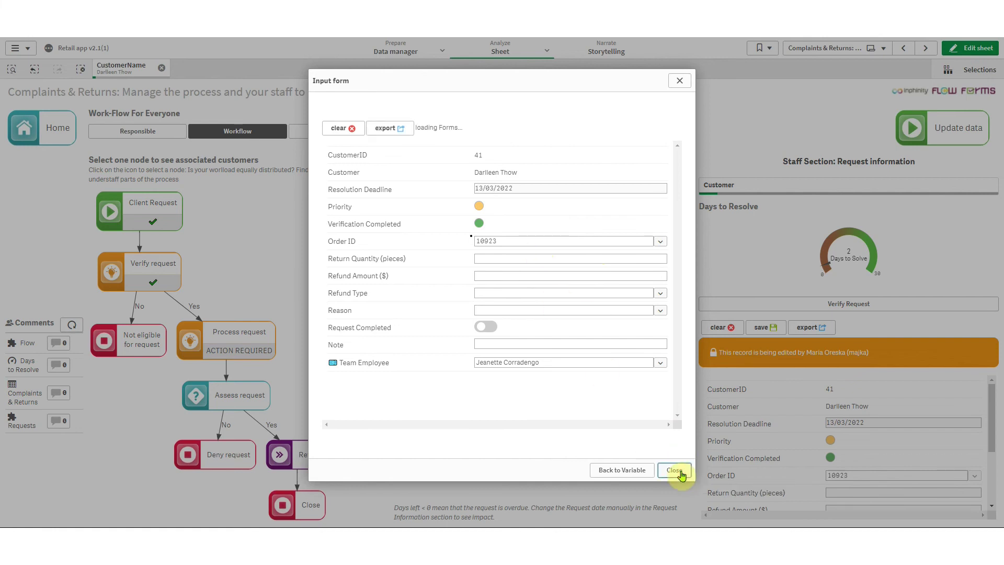
- Add a Reload action labelled update data to the Request information Flow, with Current App as the reload type
click(970, 48)
click(673, 125)
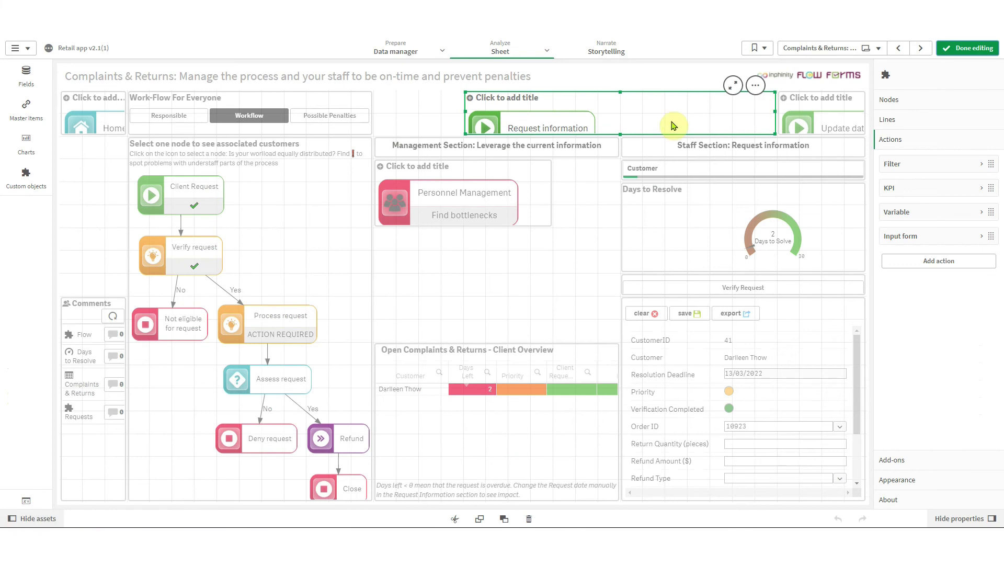
click(923, 260)
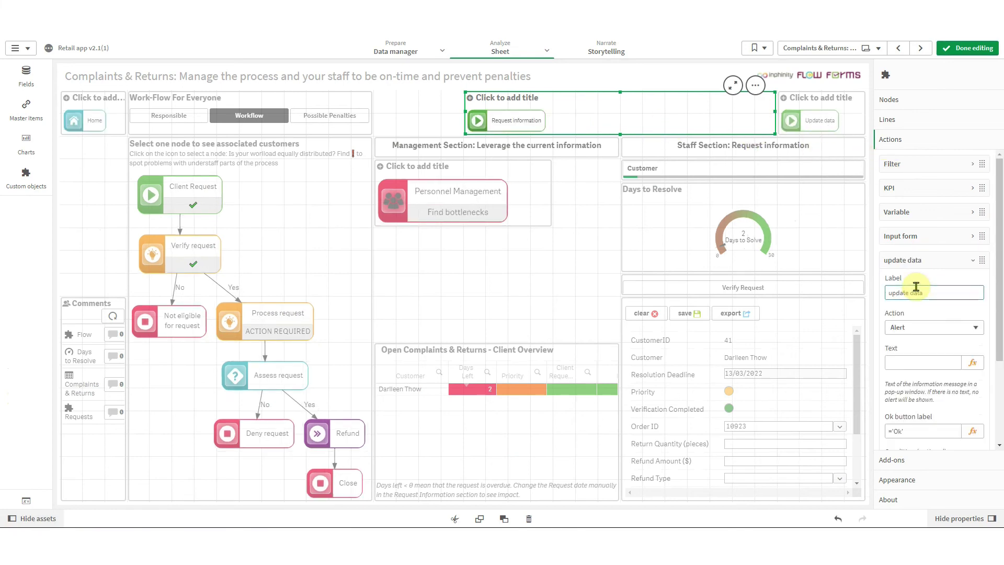
click(909, 328)
click(930, 511)
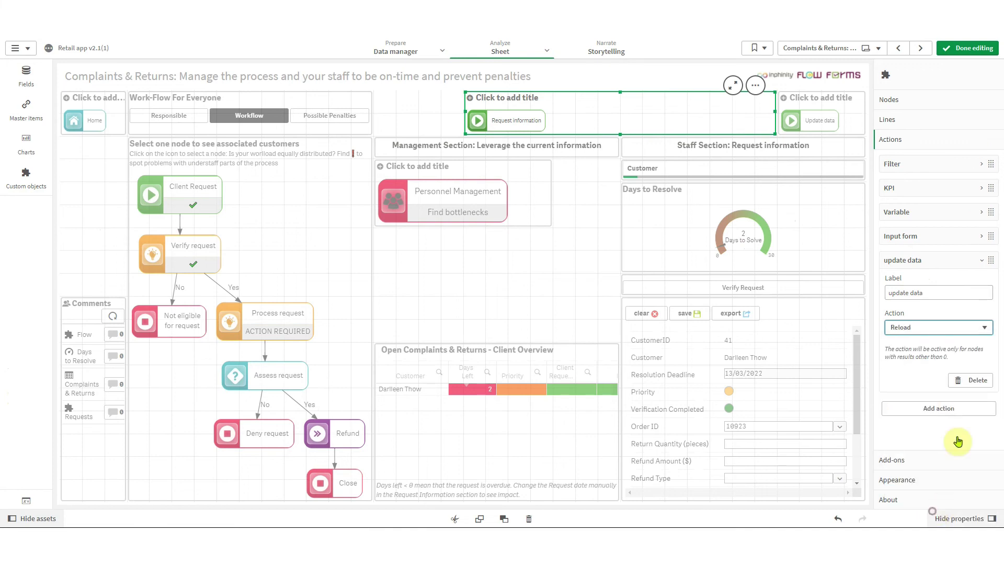
click(921, 360)
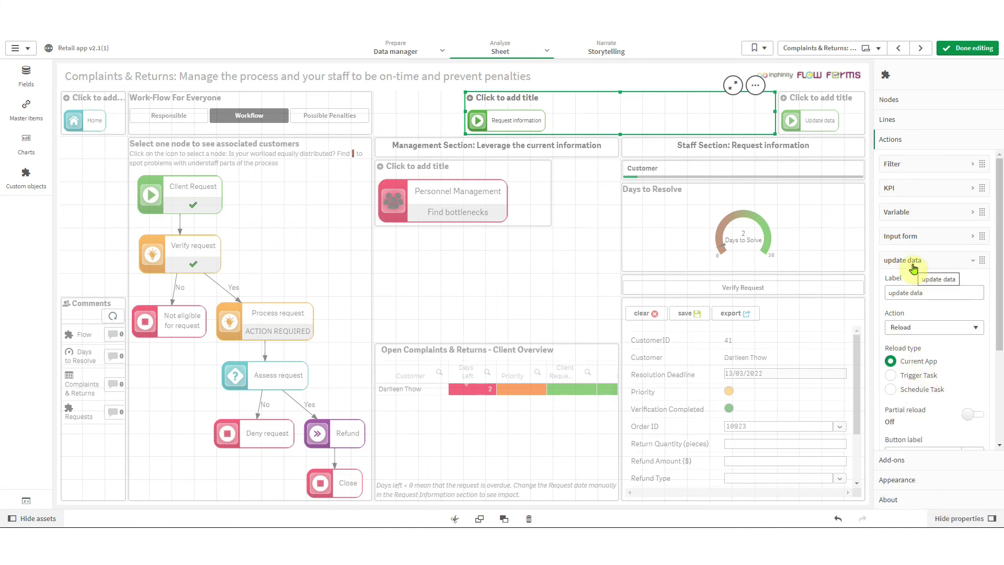
click(912, 264)
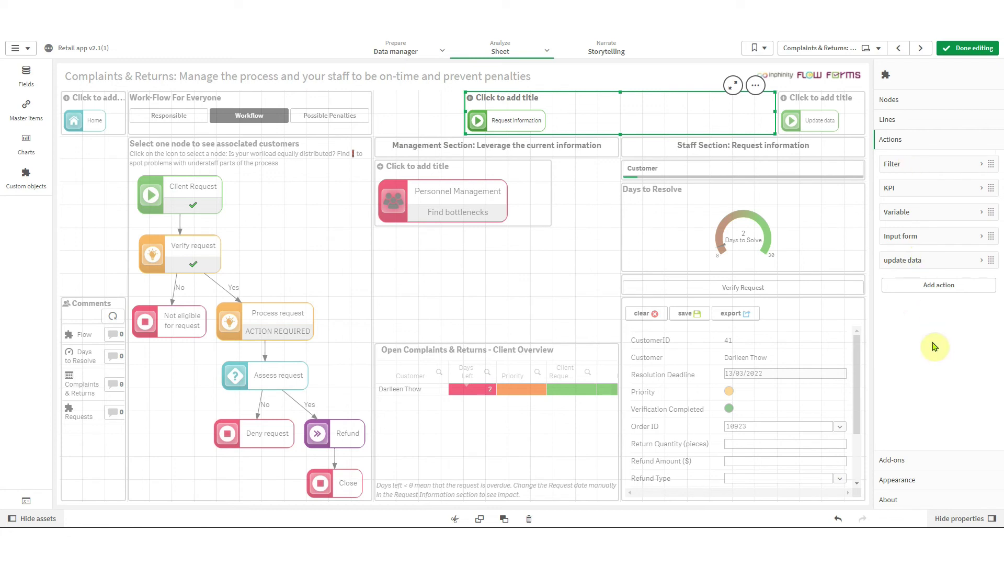
- Set the additional node types' content library to In-app library and add a node in its editor
click(898, 478)
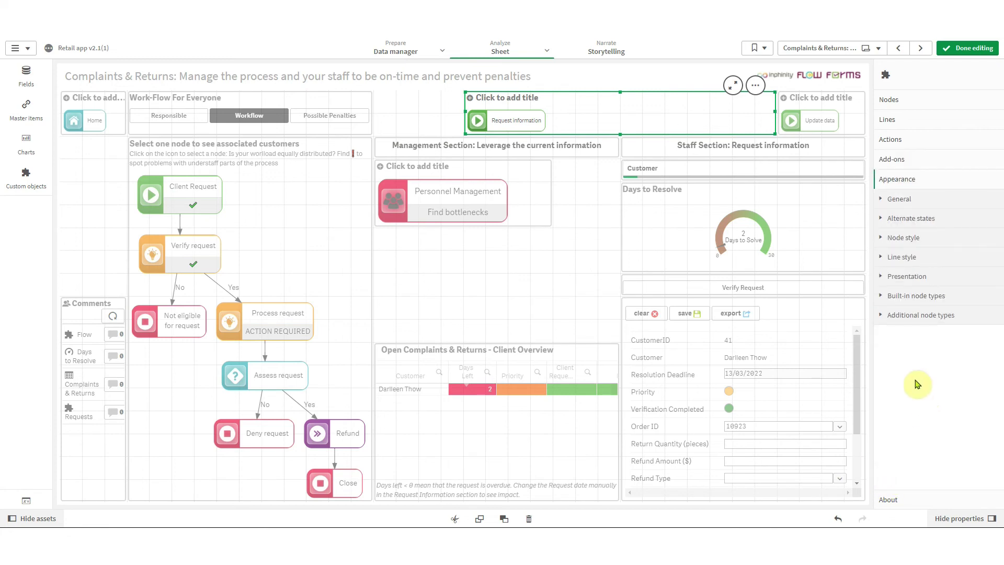
click(928, 325)
click(932, 347)
click(929, 393)
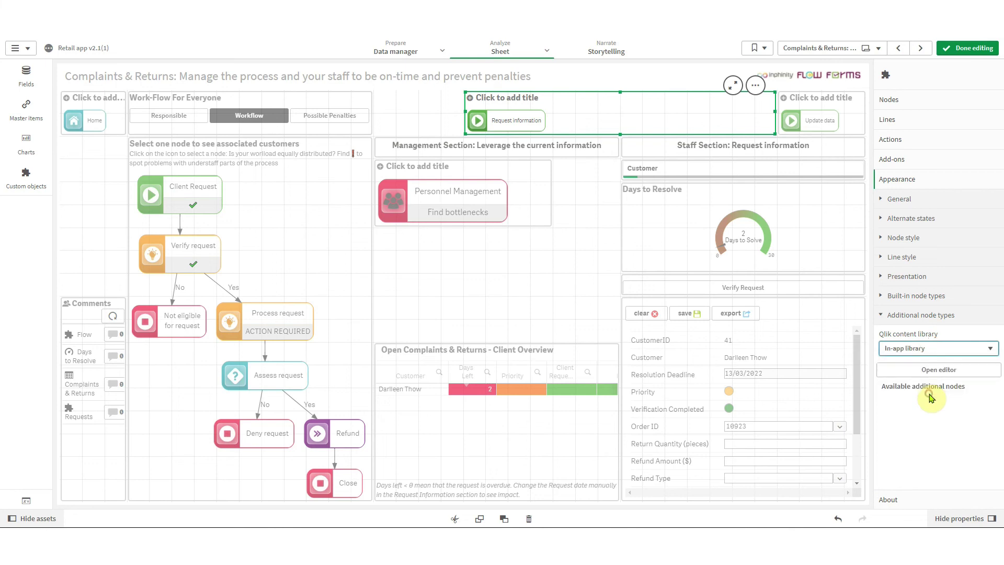
click(934, 370)
click(366, 396)
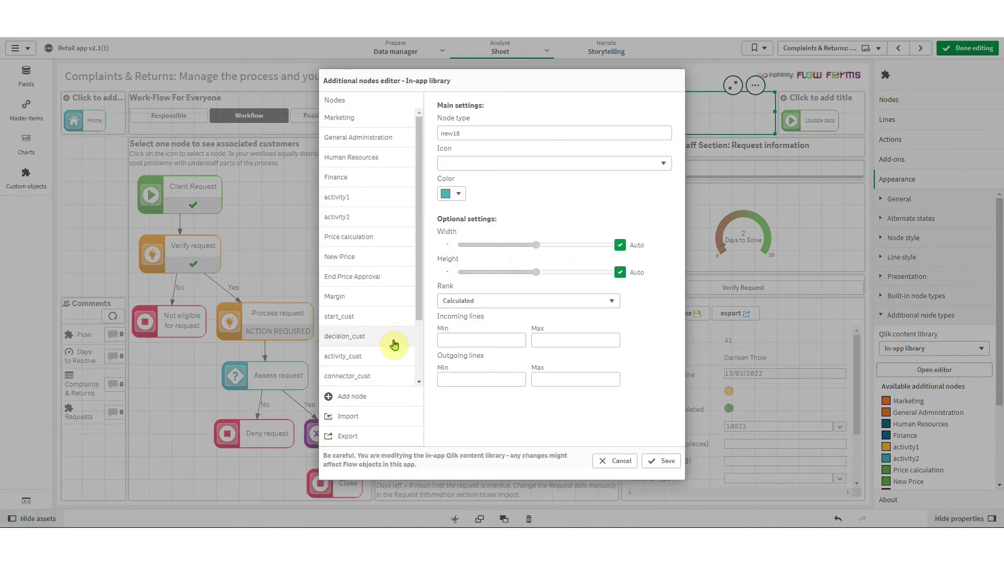
- Name the new in-app library node type info and save the library
drag(467, 136, 432, 144)
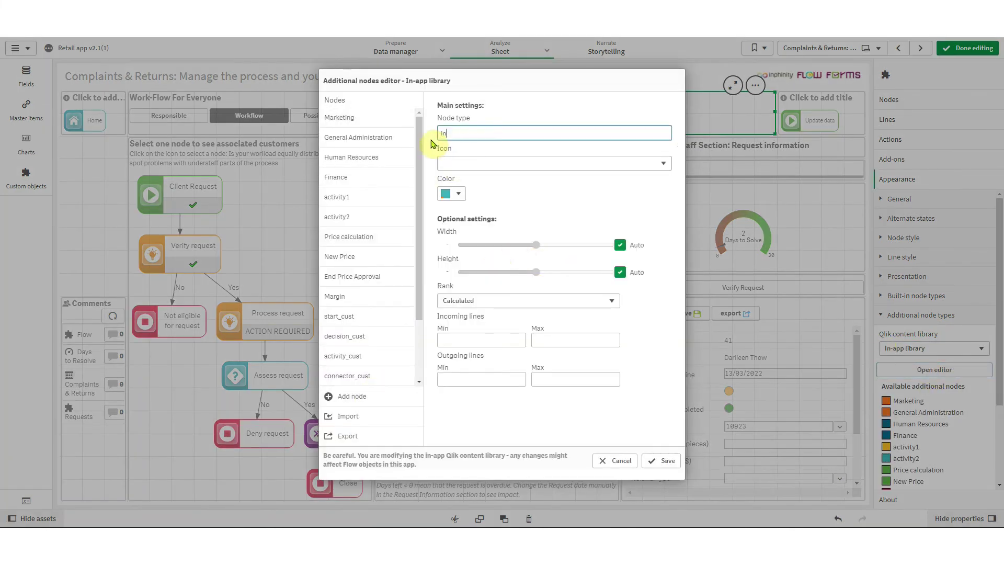
click(451, 194)
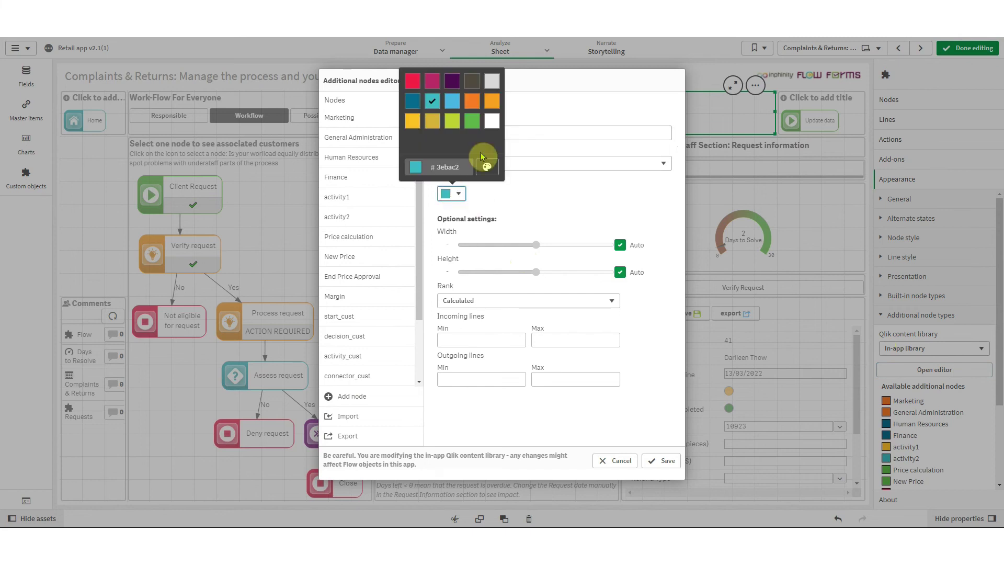
click(507, 205)
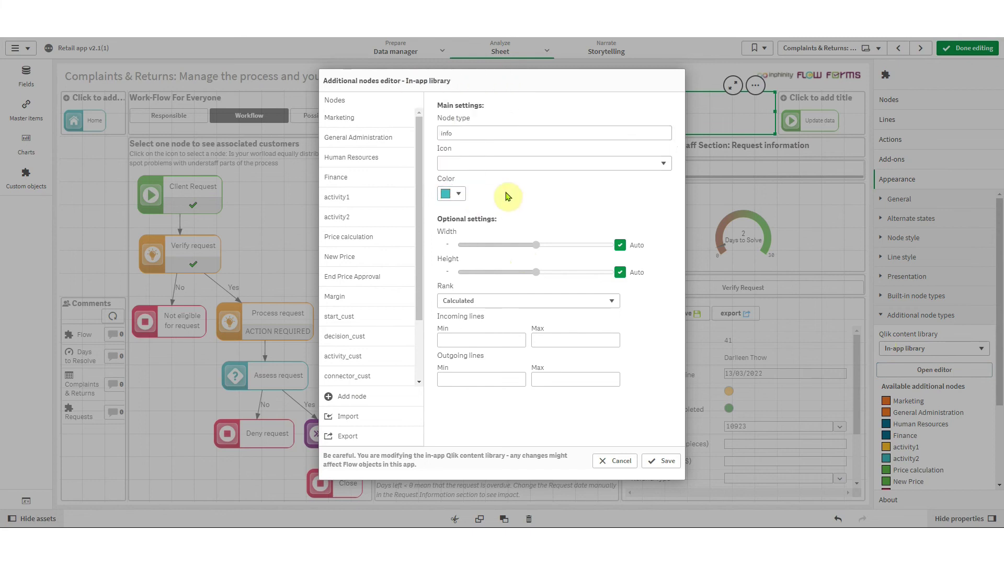
click(667, 461)
- Upload the image informed.png to the media library through the sheet's thumbnail setting and close the library
click(596, 258)
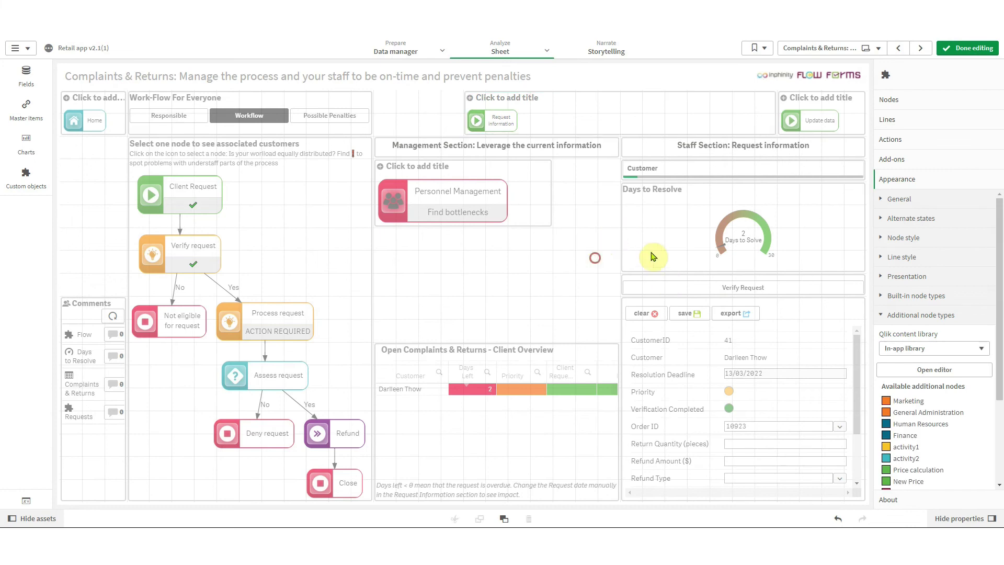
click(942, 324)
click(91, 432)
mouse_move(103, 516)
click(125, 491)
drag(150, 115, 555, 273)
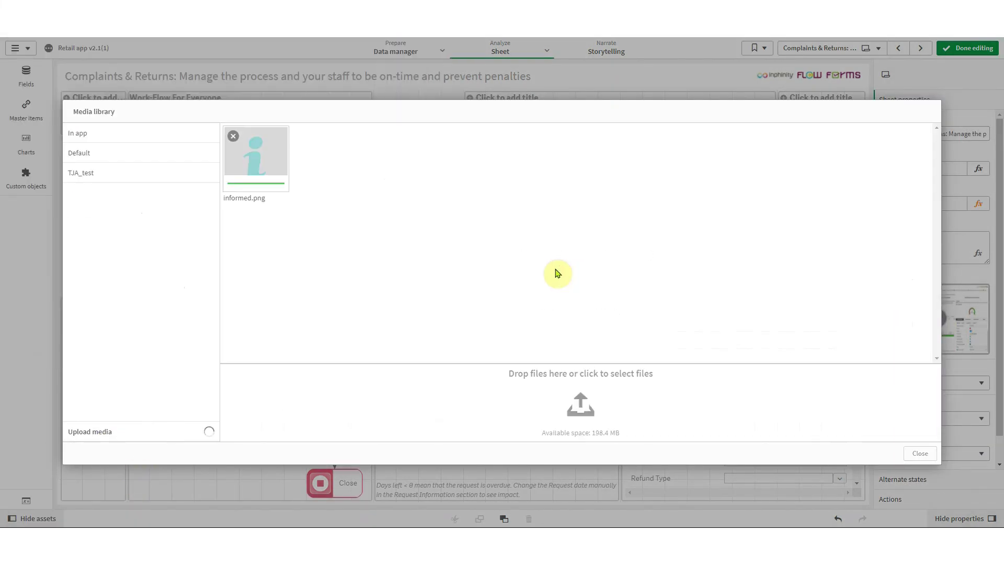
click(915, 463)
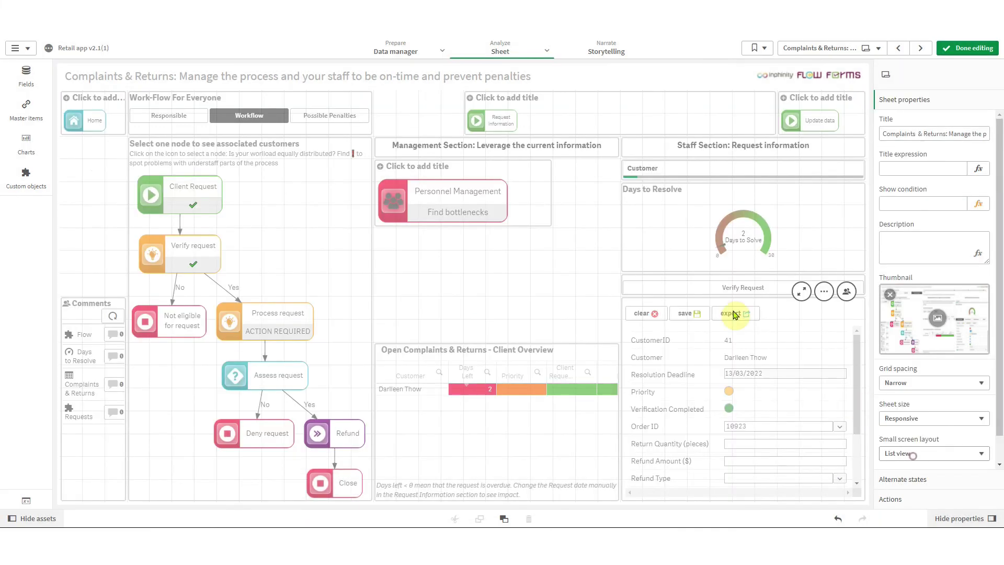
- Give the info node type in the in-app library the icon informed.png and a light grey color, and save
click(544, 121)
click(934, 369)
scroll(352, 302, down, 4)
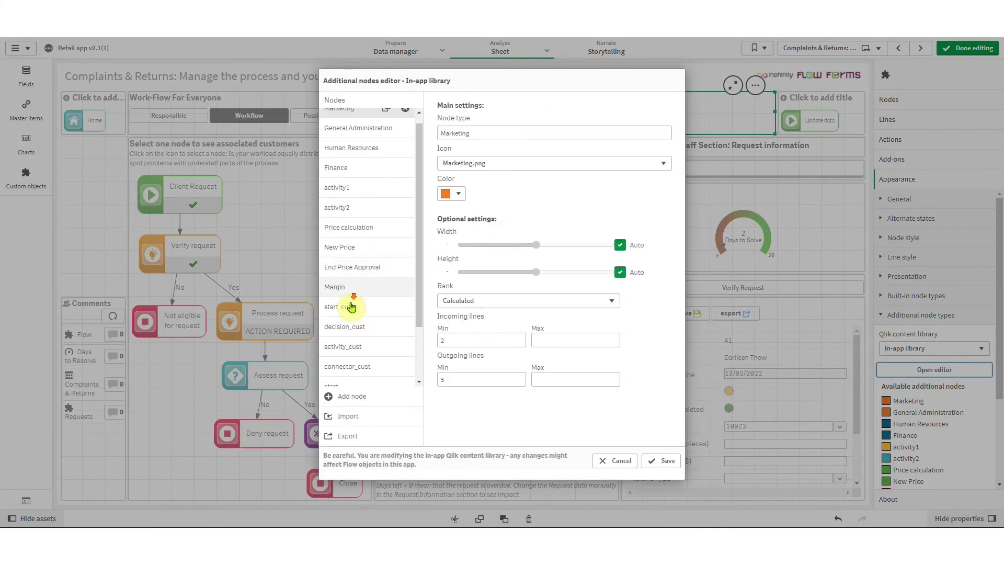
click(358, 376)
click(470, 163)
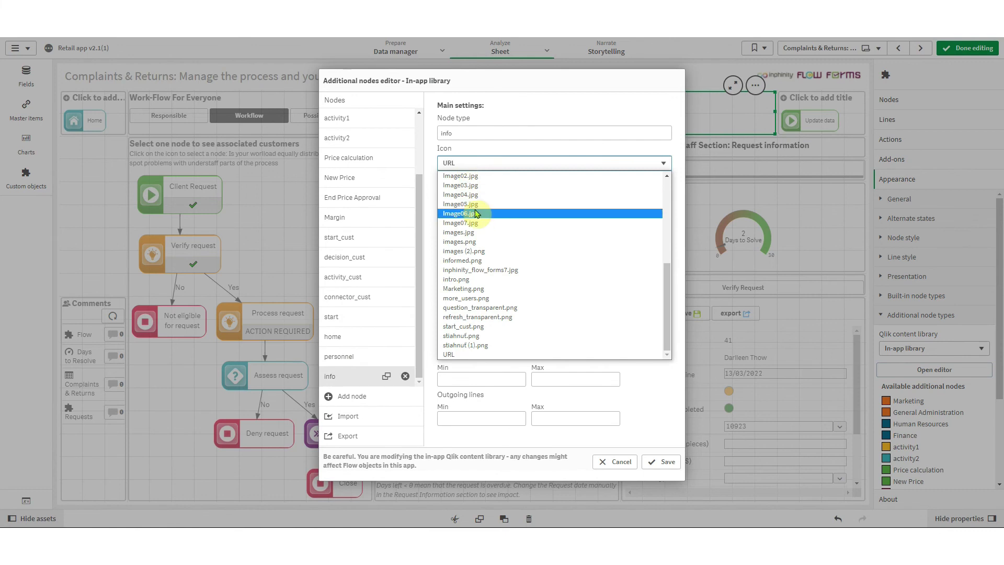
click(487, 260)
click(451, 193)
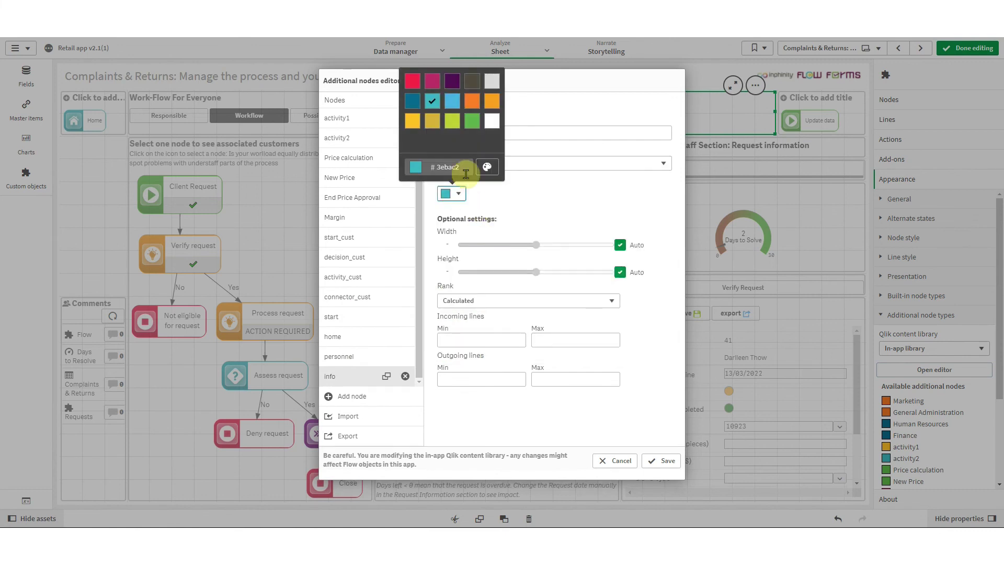
click(492, 81)
click(548, 190)
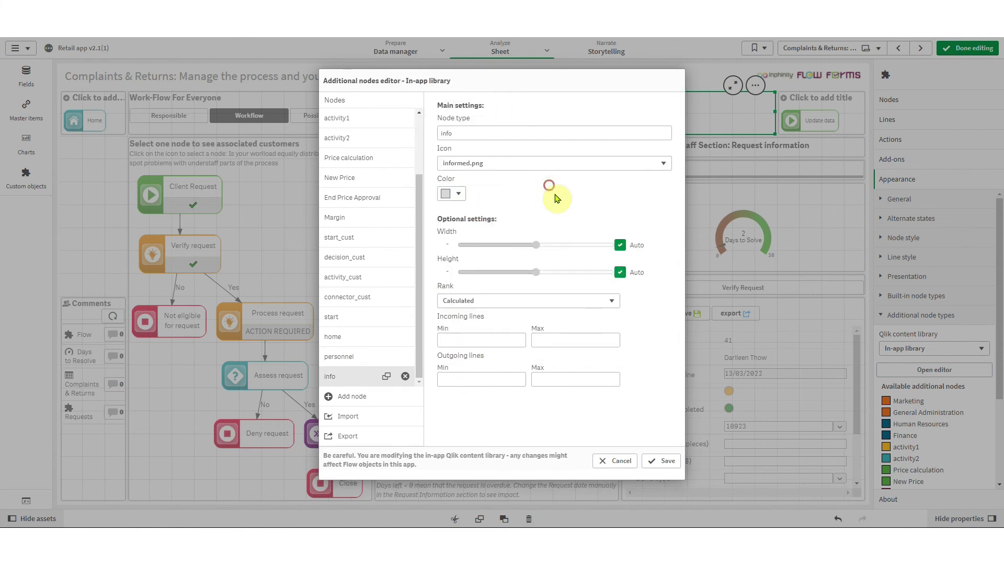
click(661, 460)
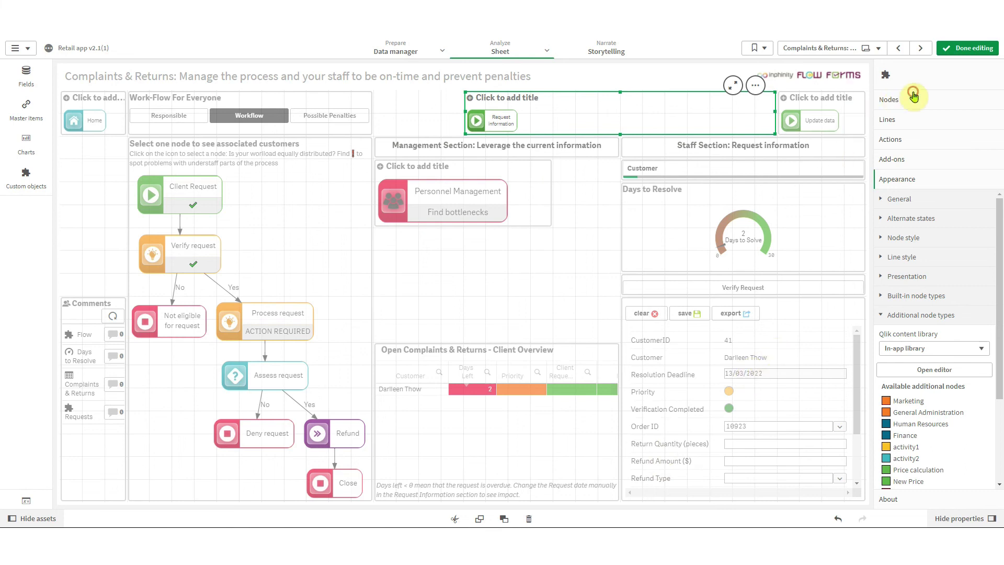
- Set the node type of the Request information Flow to ='info'
click(889, 99)
text(fo')
key(Return)
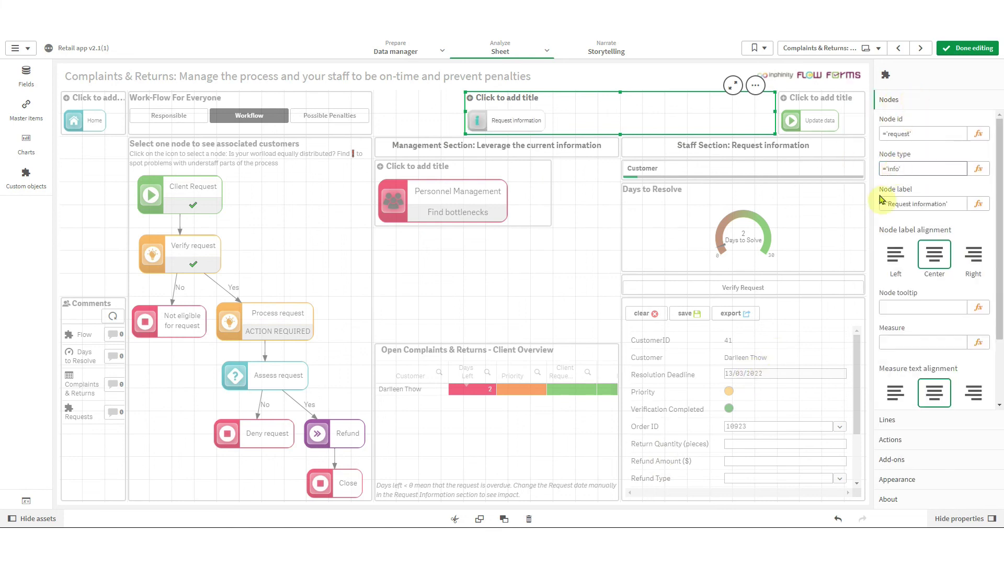
- Delete the input form, Days to Resolve gauge, Verify Request, Customer filter and both section headings from the sheet
click(825, 333)
click(825, 212)
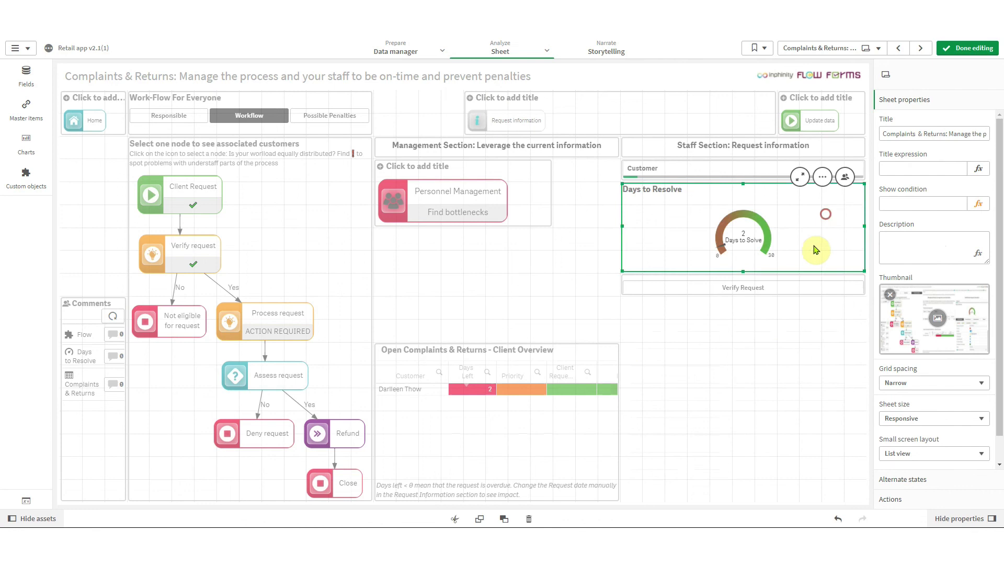
click(789, 284)
key(Delete)
click(679, 170)
key(Delete)
click(655, 152)
key(Delete)
click(600, 159)
key(Delete)
- Place Request information and Personnel Management side by side beneath the client overview table moved to the sheet's top row, and finish editing
drag(532, 215, 660, 197)
drag(501, 121, 534, 316)
drag(509, 381, 510, 187)
click(967, 49)
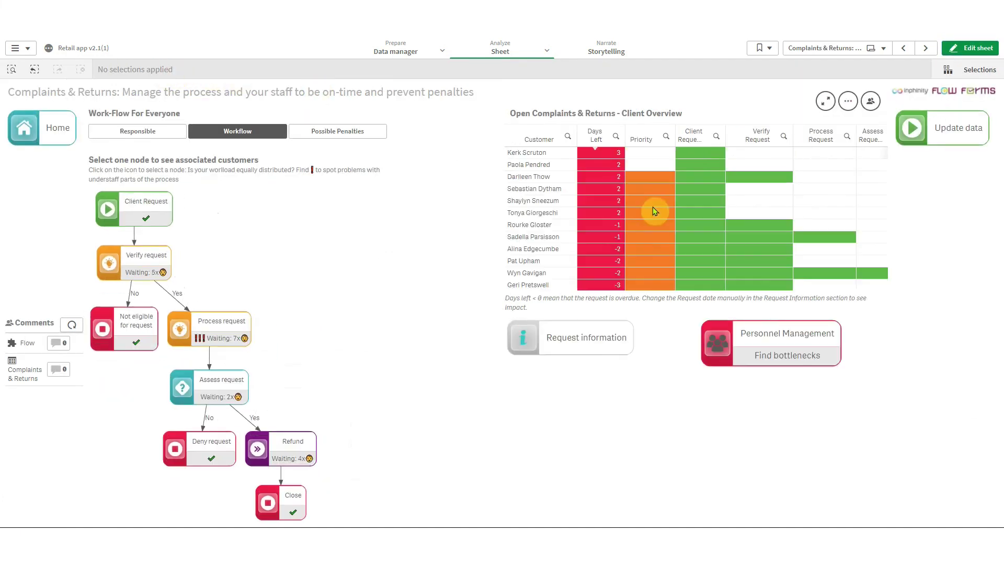
- Widen the client overview table towards the workflow, and place a wide, shallow Request information Flow further below, aligned with its left edge
click(968, 48)
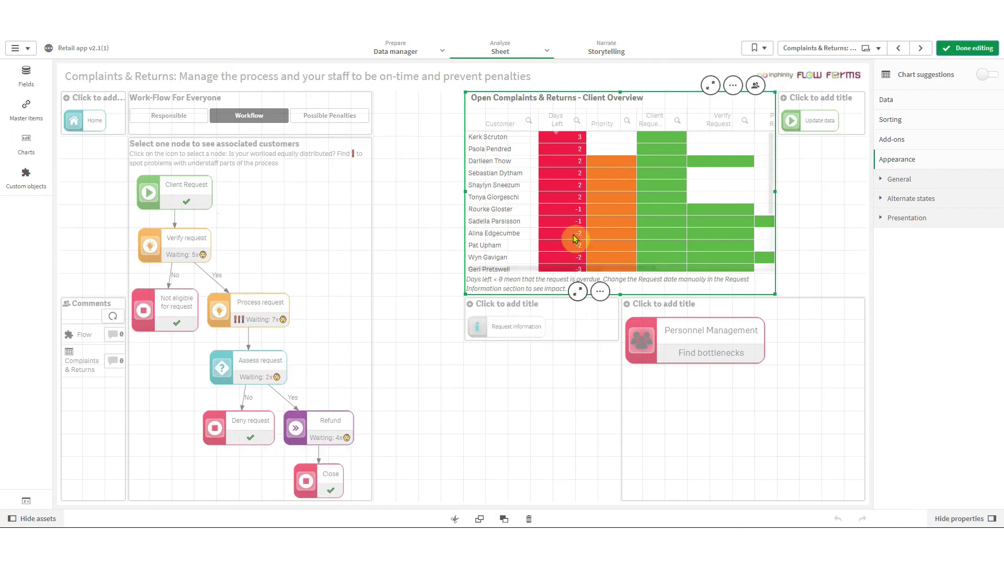
drag(464, 93, 398, 93)
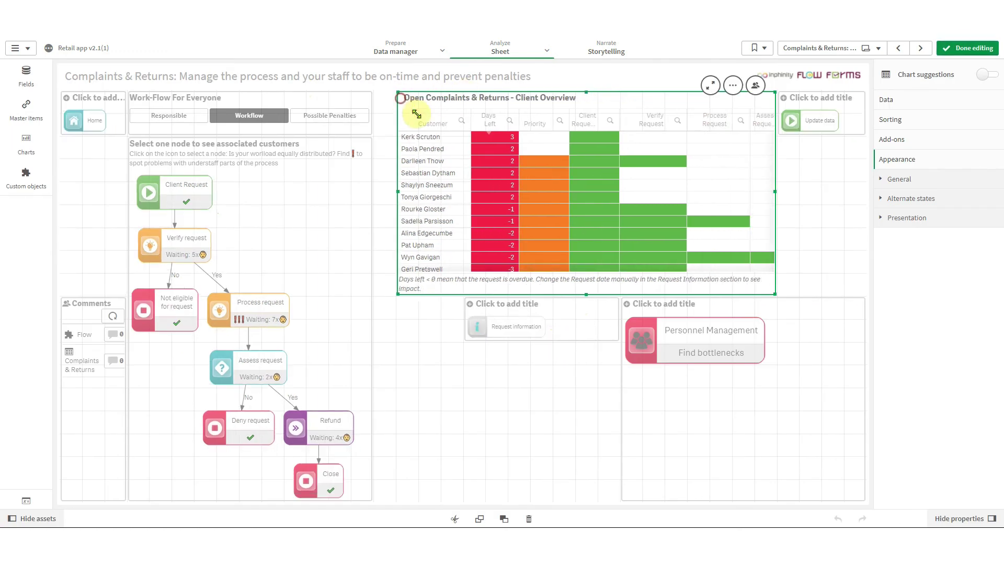
drag(572, 329, 445, 451)
click(376, 302)
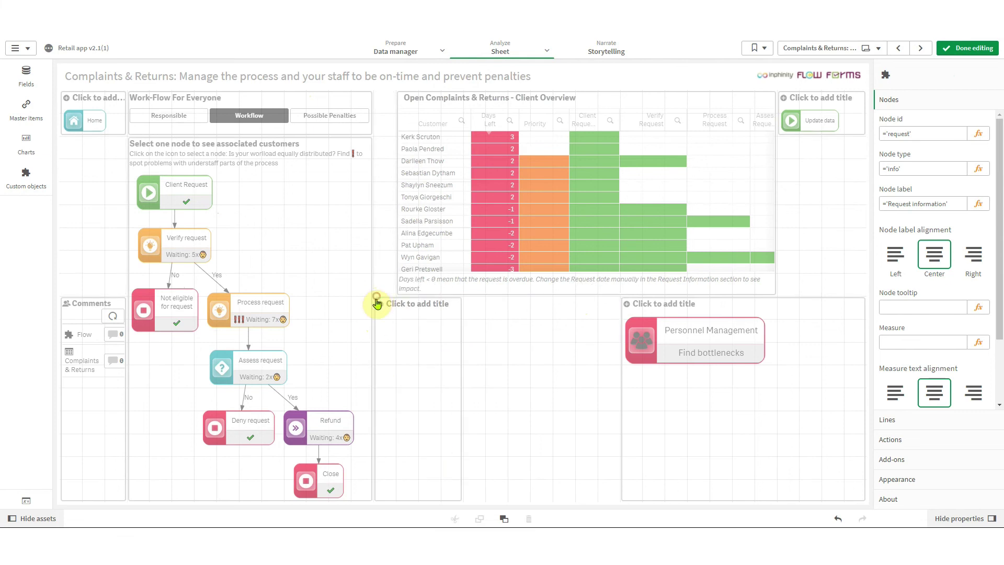
drag(376, 301, 395, 420)
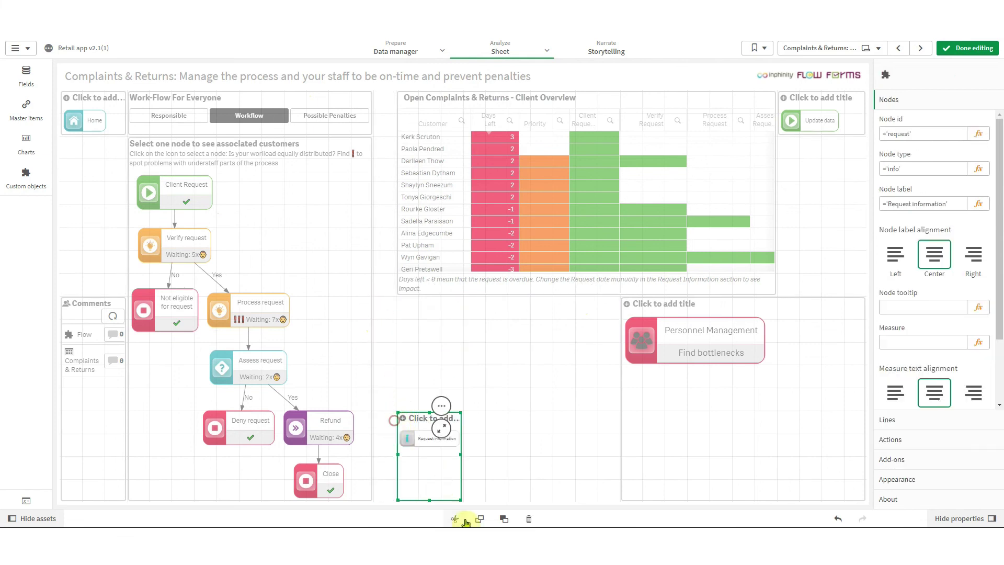
drag(460, 499, 596, 476)
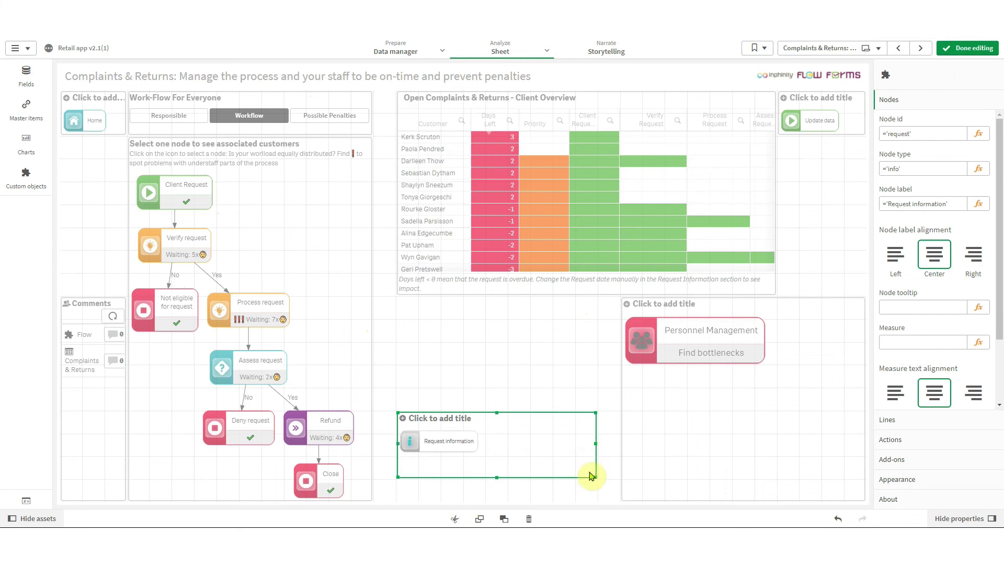
- Shrink the Personnel Management Flow to line up with Request information, and extend the client overview table down towards both
click(678, 373)
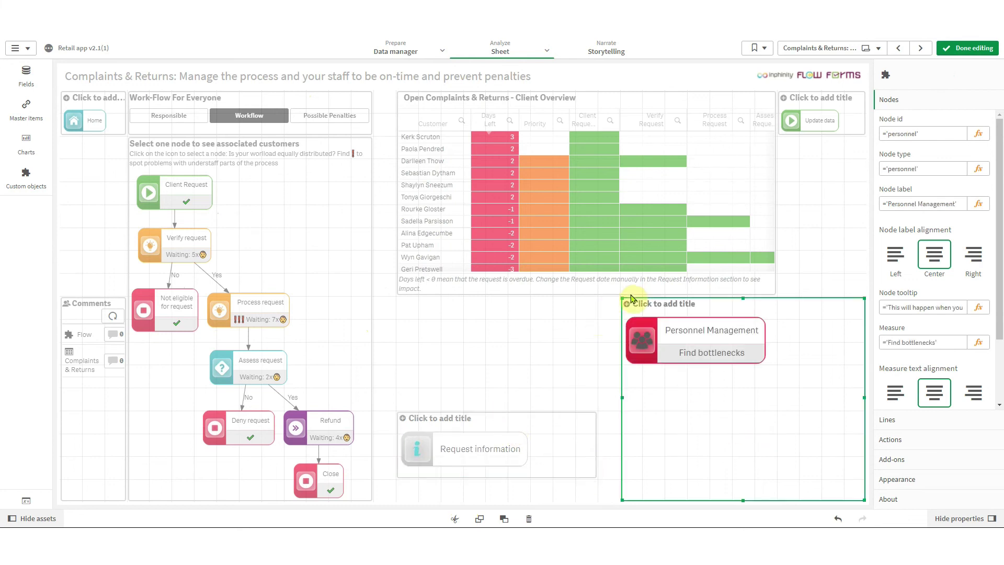
drag(621, 298, 622, 413)
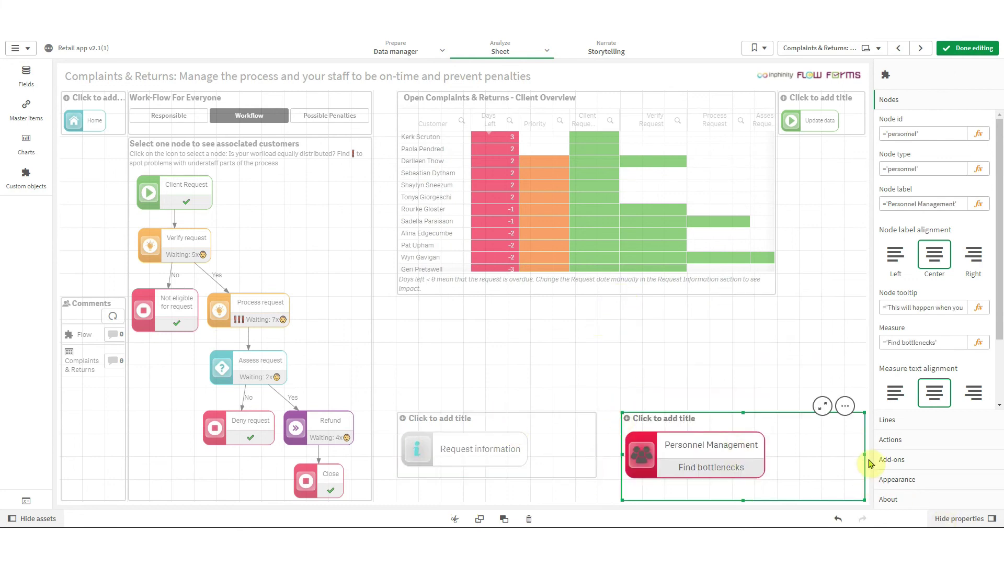
drag(862, 453, 841, 453)
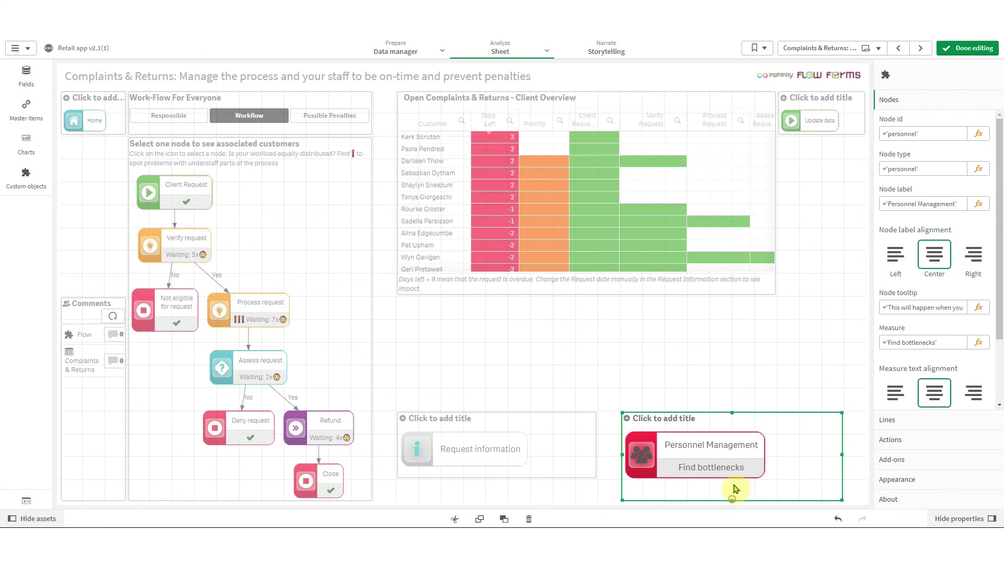
click(674, 285)
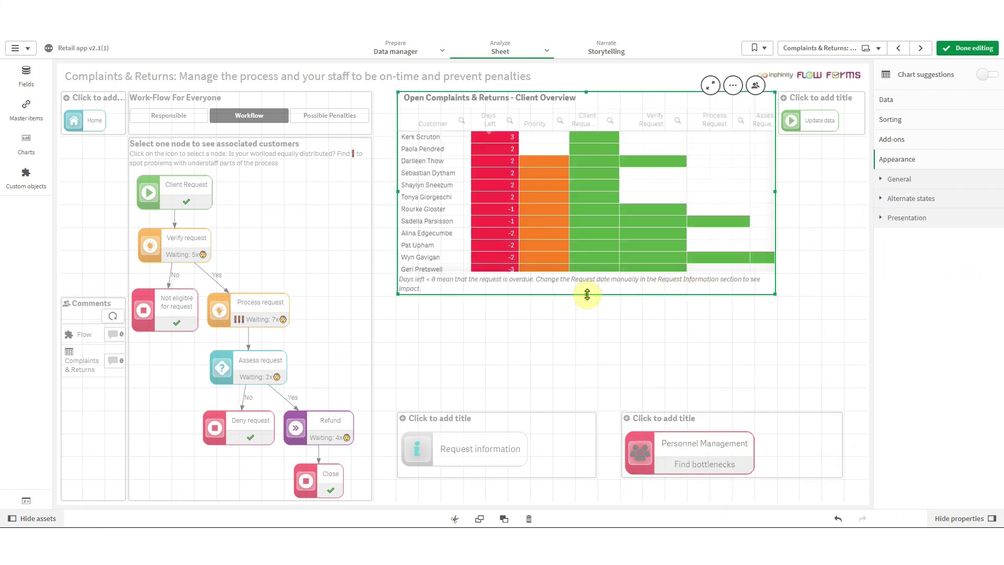
drag(586, 295, 594, 386)
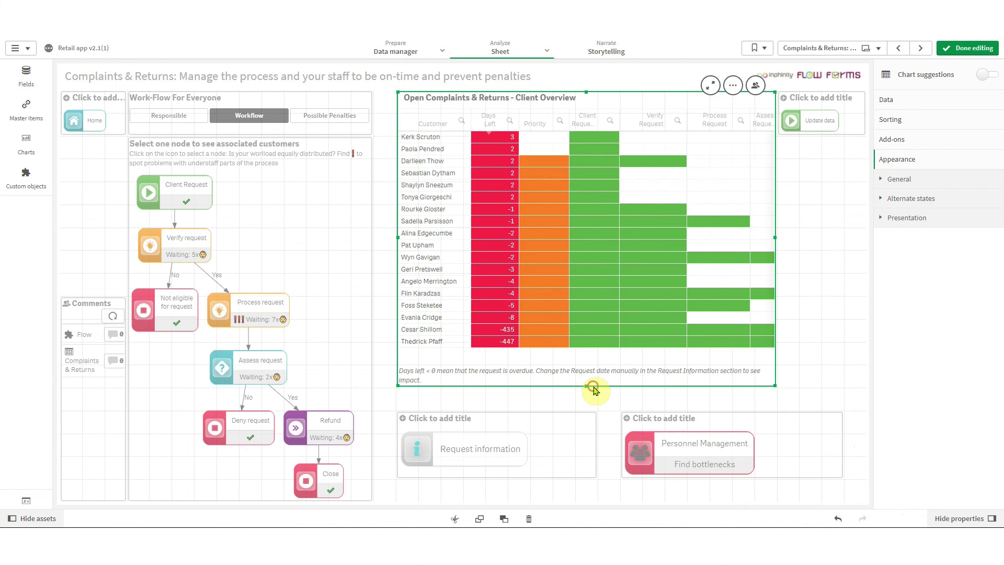
- Move the Update data Flow directly under Home, widen the client overview table to show the Refund column, and finish editing
drag(857, 122, 107, 163)
drag(61, 284, 70, 201)
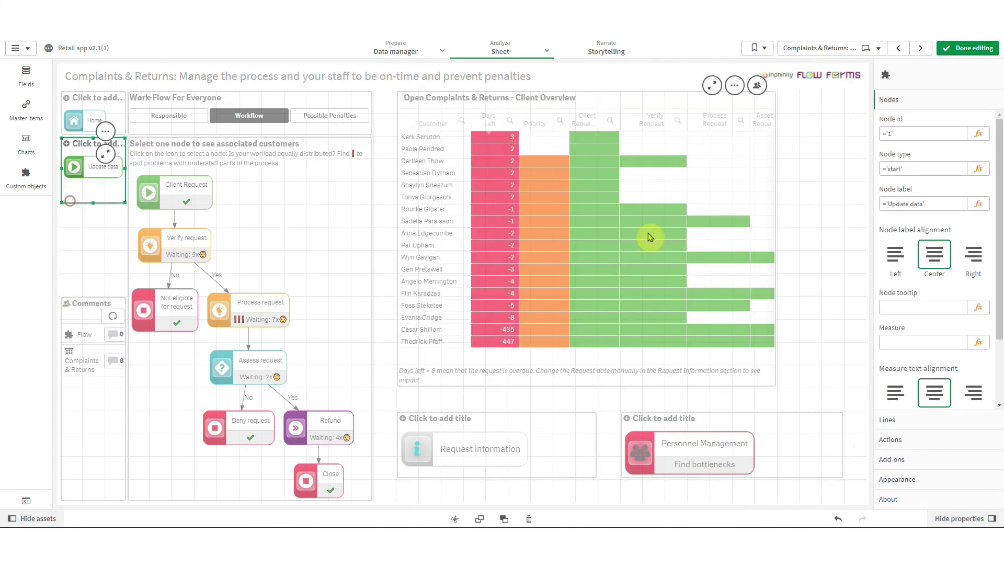
click(648, 237)
drag(779, 236, 842, 237)
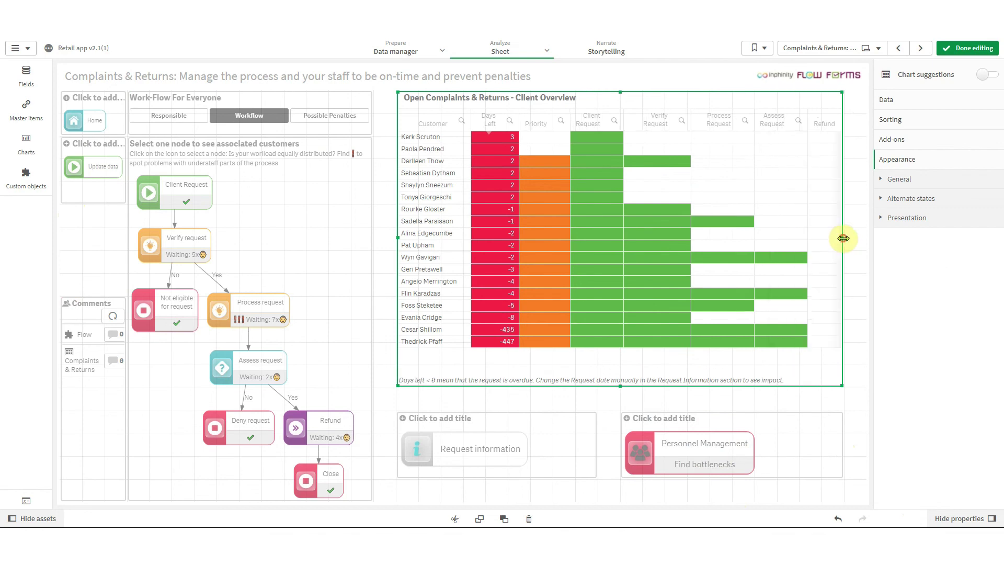
click(970, 47)
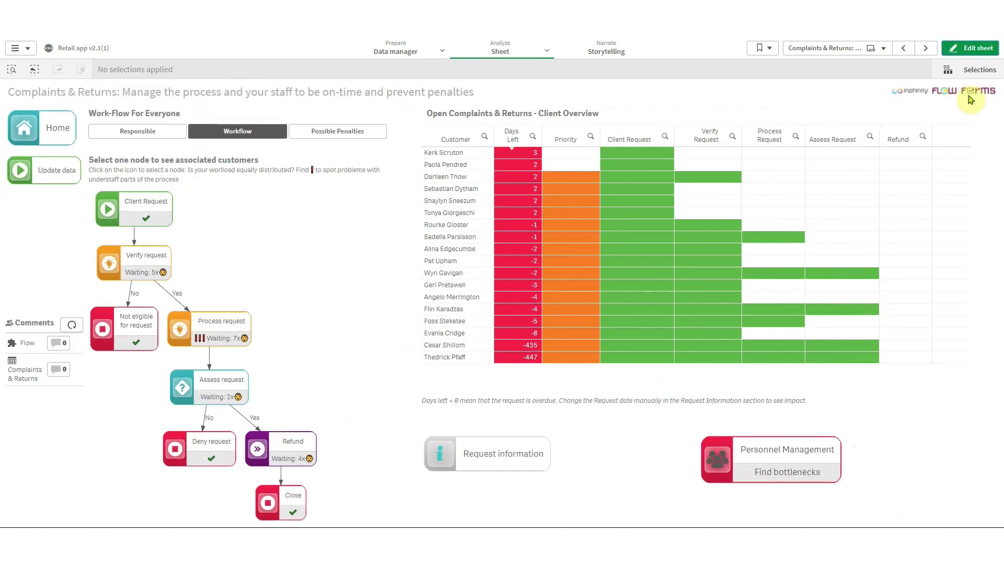
- Rearrange the row below the table with Personnel Management first and a narrower Request information beside it, matching their heights
click(970, 48)
drag(525, 456, 812, 400)
drag(643, 434, 399, 414)
drag(458, 497, 548, 453)
drag(600, 401, 578, 434)
drag(860, 502, 670, 473)
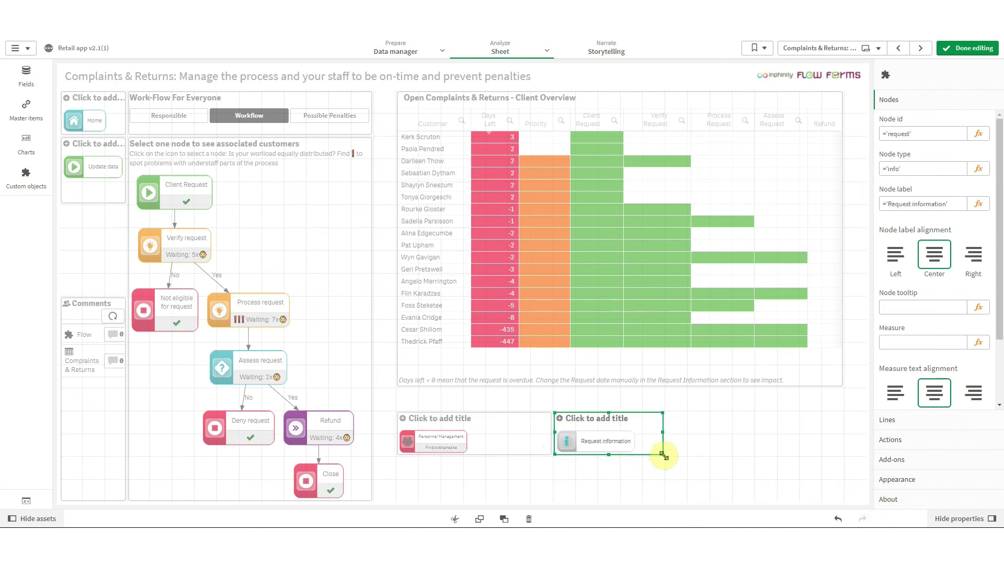
click(483, 456)
drag(481, 453, 481, 476)
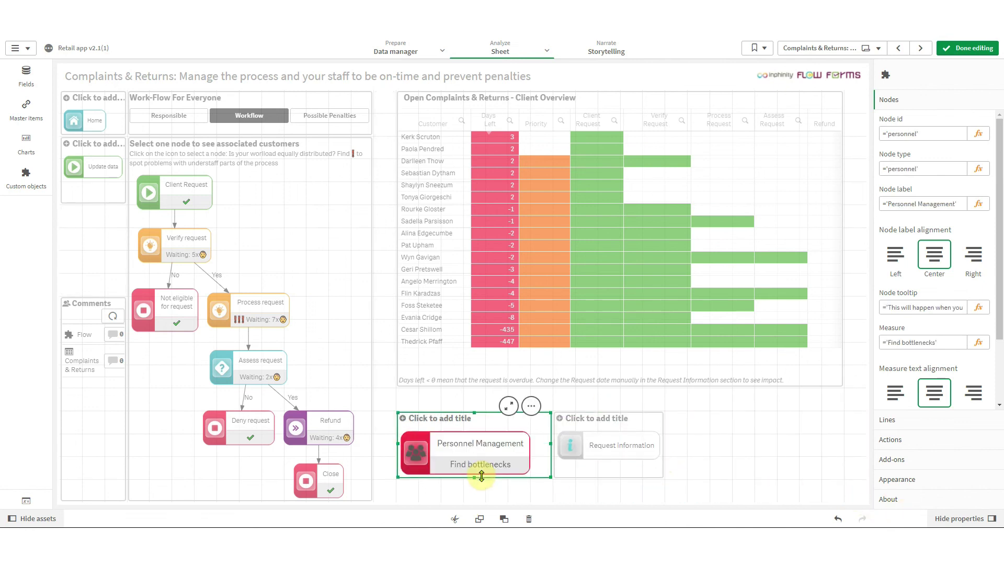
- Move the Comments object beside Request information, resize it to match the row, and finish editing the sheet
drag(83, 417, 794, 466)
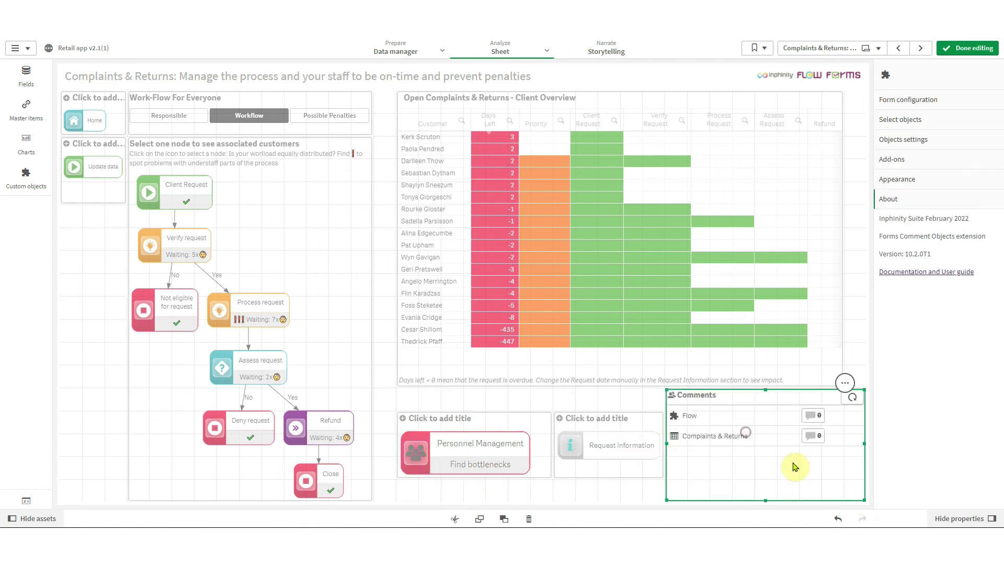
drag(669, 393, 688, 414)
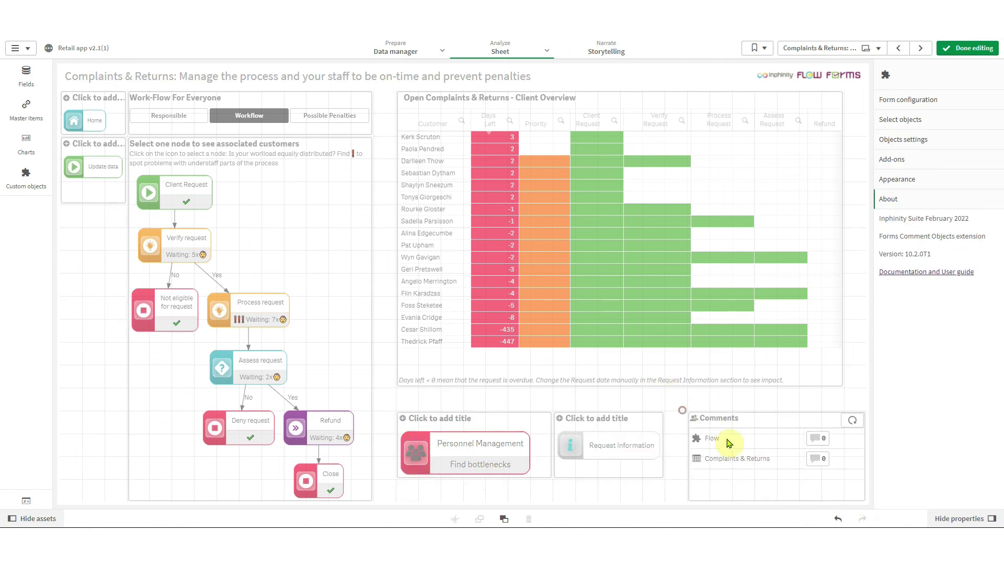
drag(863, 499, 856, 484)
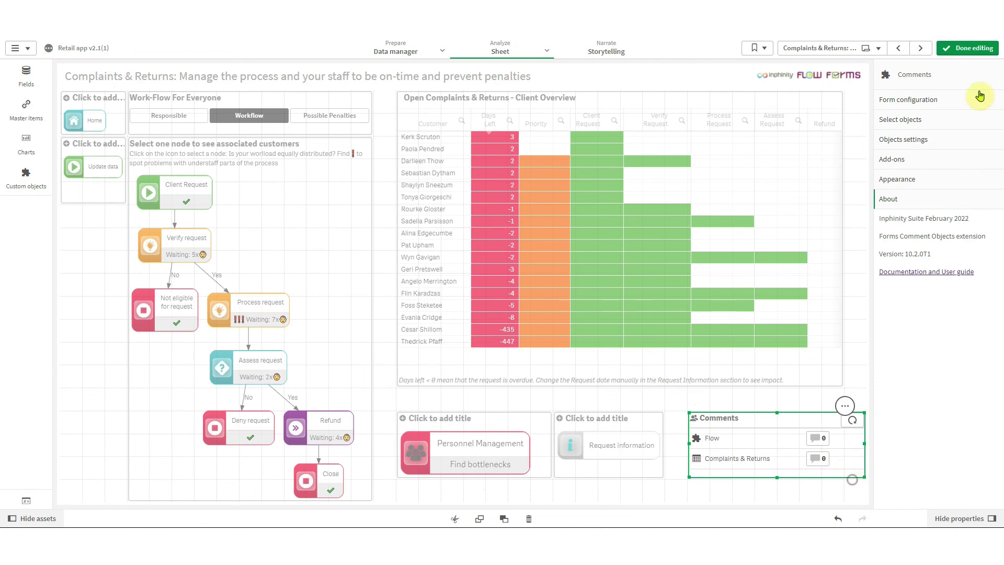
click(968, 48)
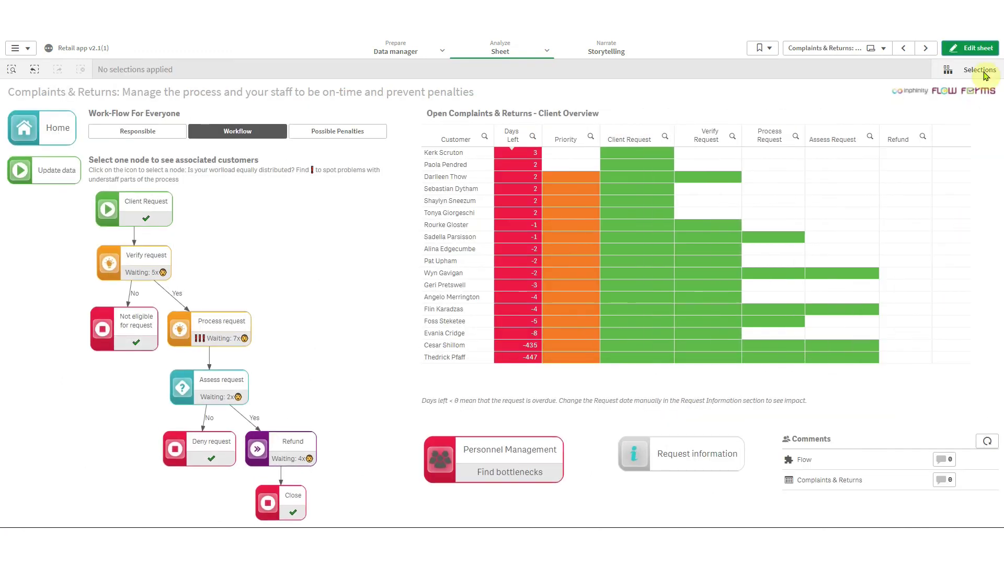
- Clear the measure expression of the Personnel Management Flow node and finish editing the sheet
click(980, 49)
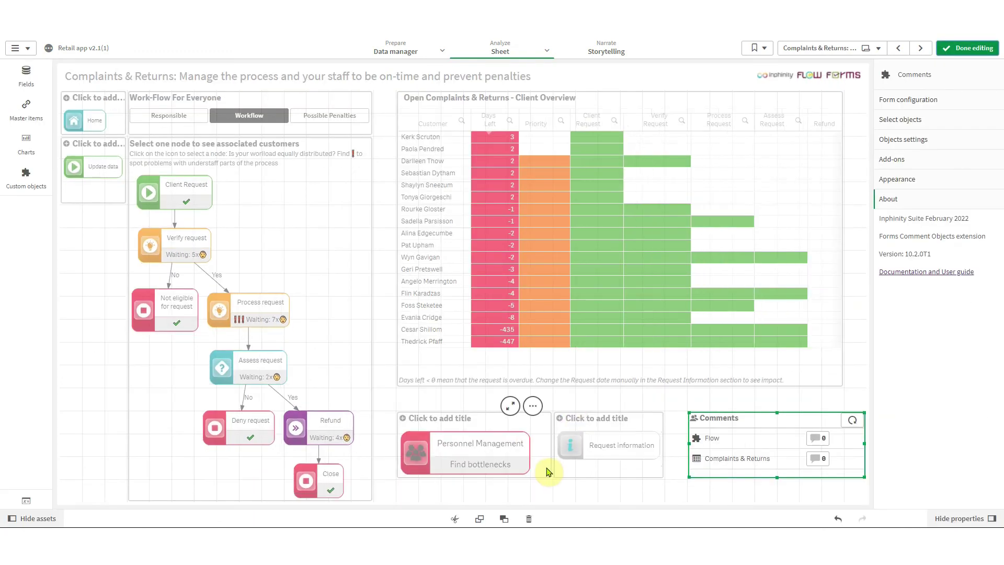
click(544, 468)
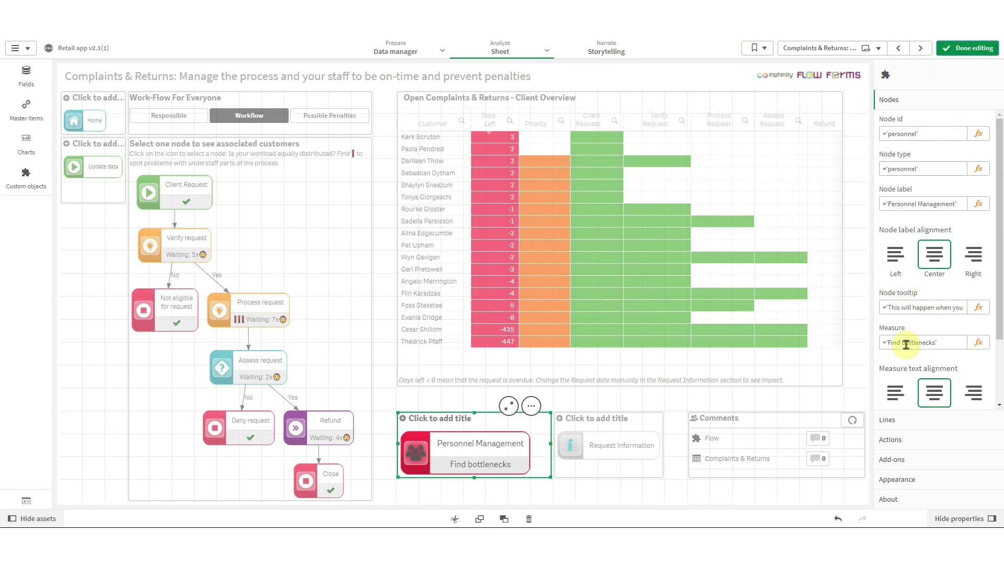
key(ctrl+a)
key(BackSpace)
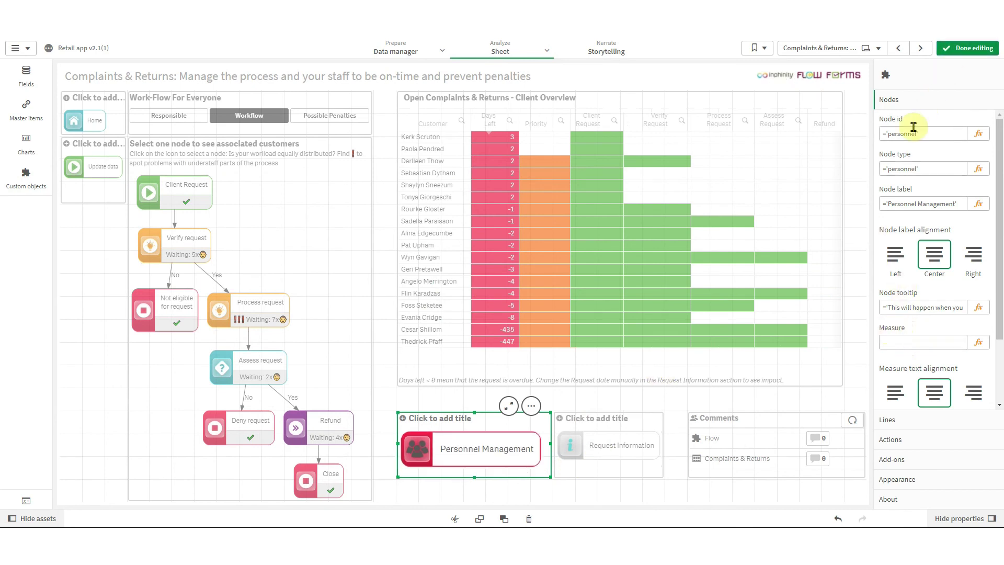
click(965, 48)
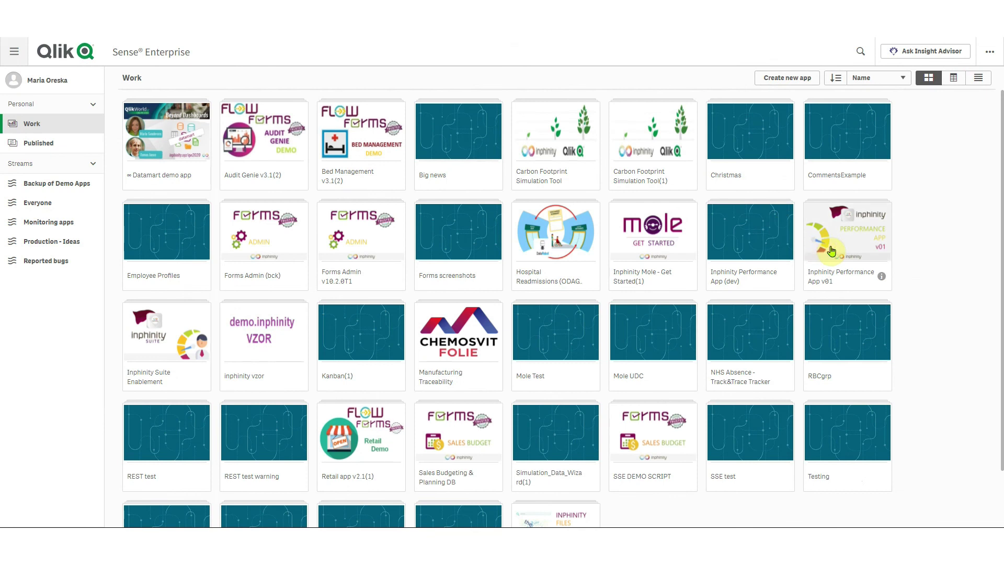
- Open the Inphinity Suite Enablement app's sheet and switch its enablement plan between the Forms, Mole and Flow products
click(184, 331)
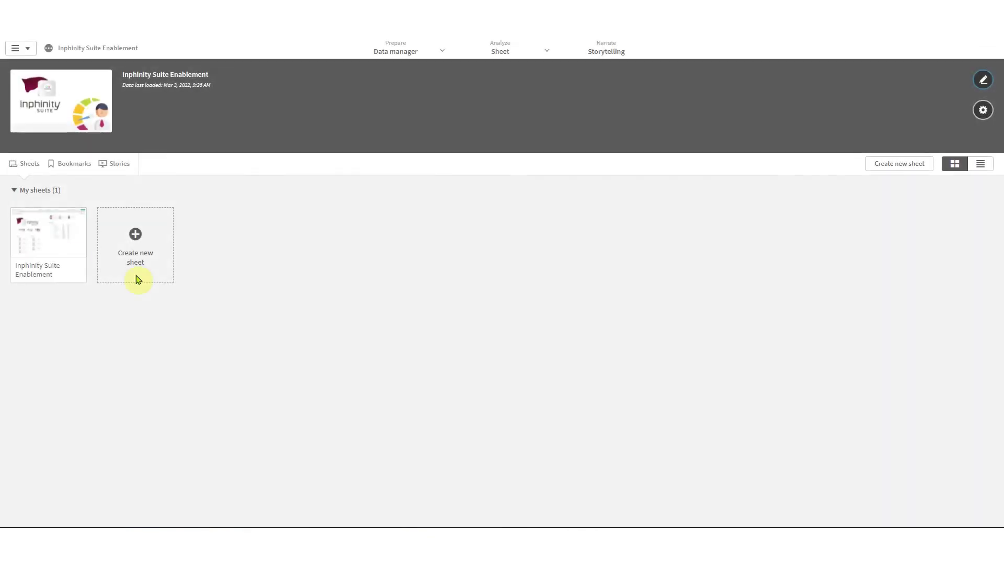
click(60, 238)
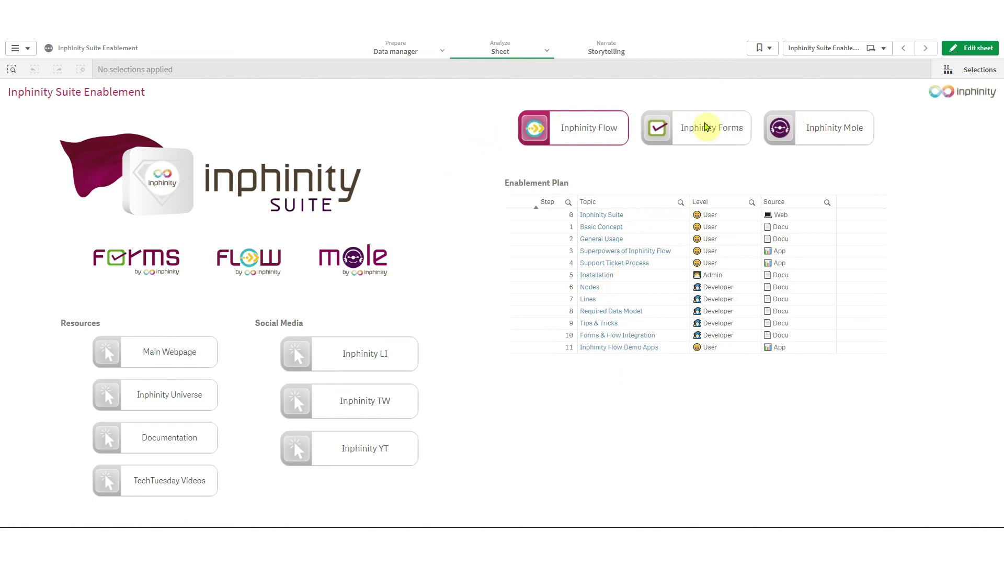
click(657, 131)
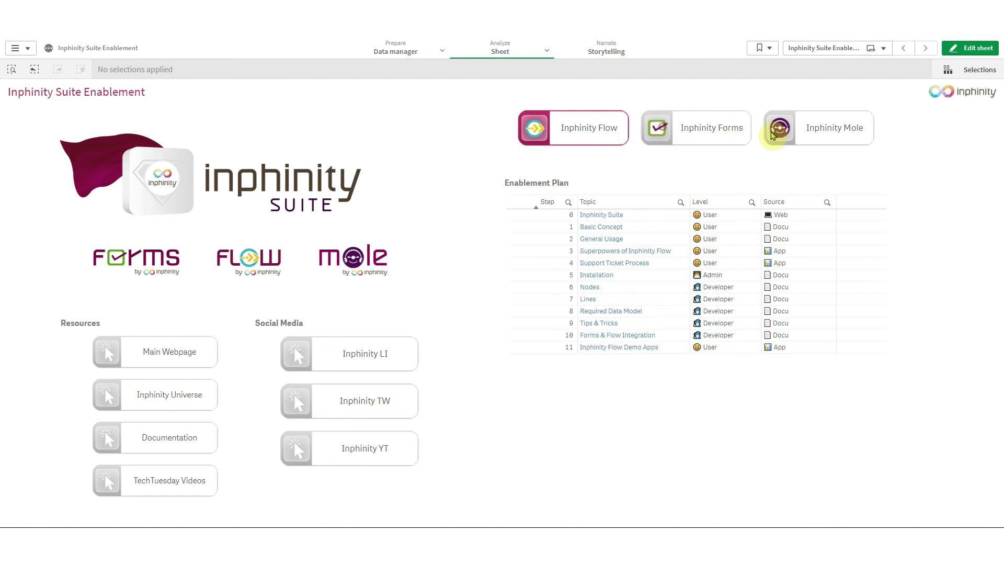
click(787, 134)
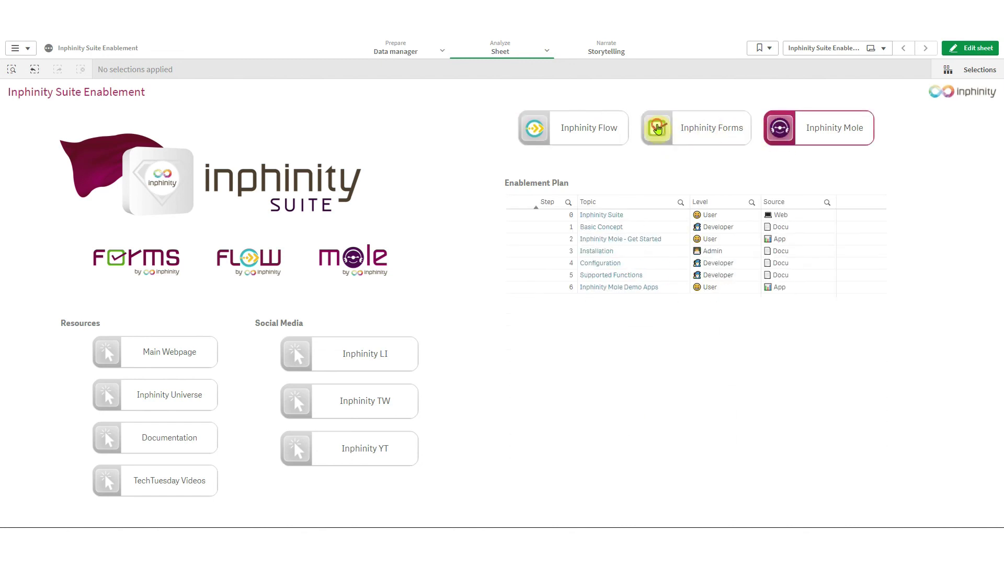
click(567, 125)
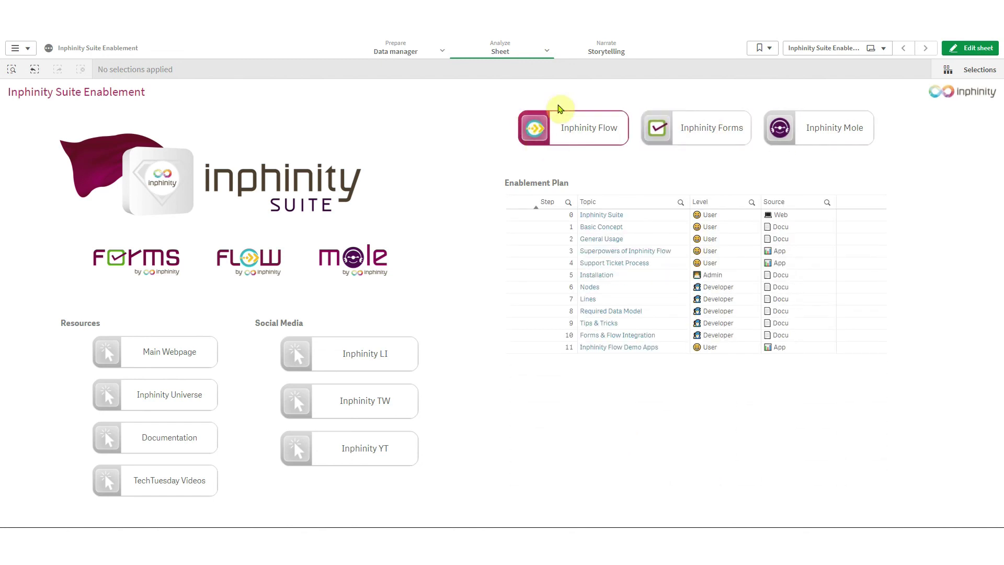
- Open the sheet for editing and examine the variable name and value in the product selector Flow's Variable action
click(969, 48)
click(586, 154)
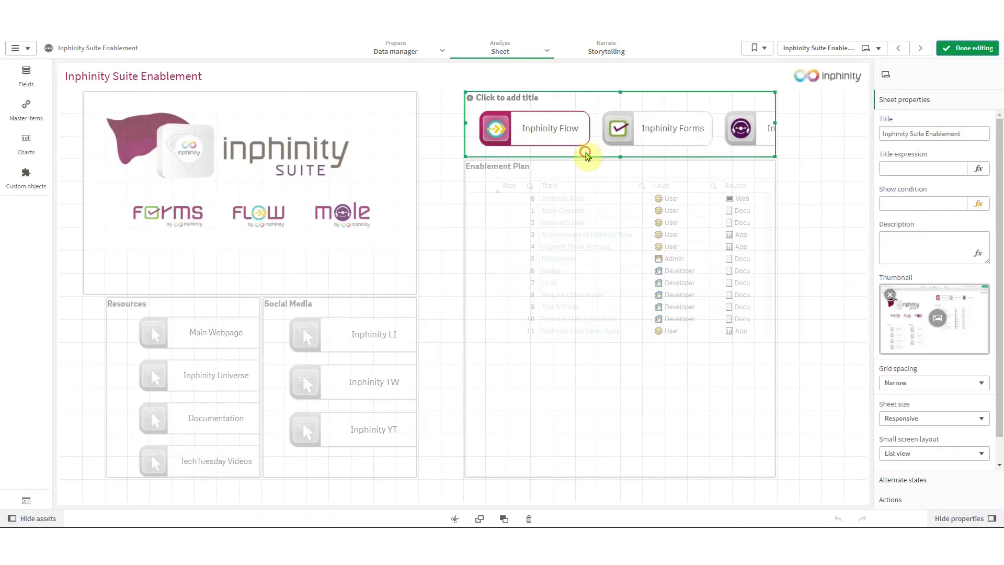
click(928, 140)
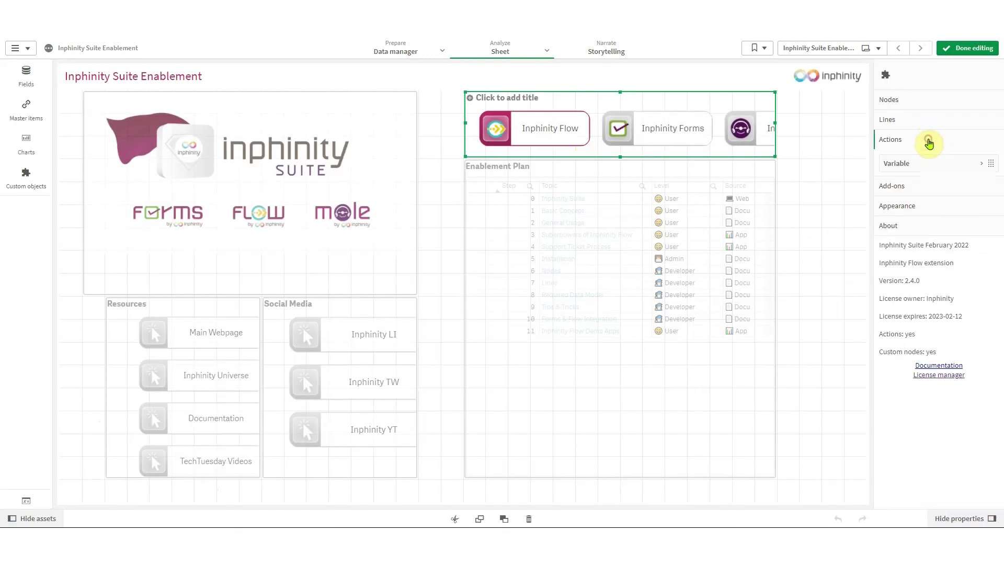
click(928, 165)
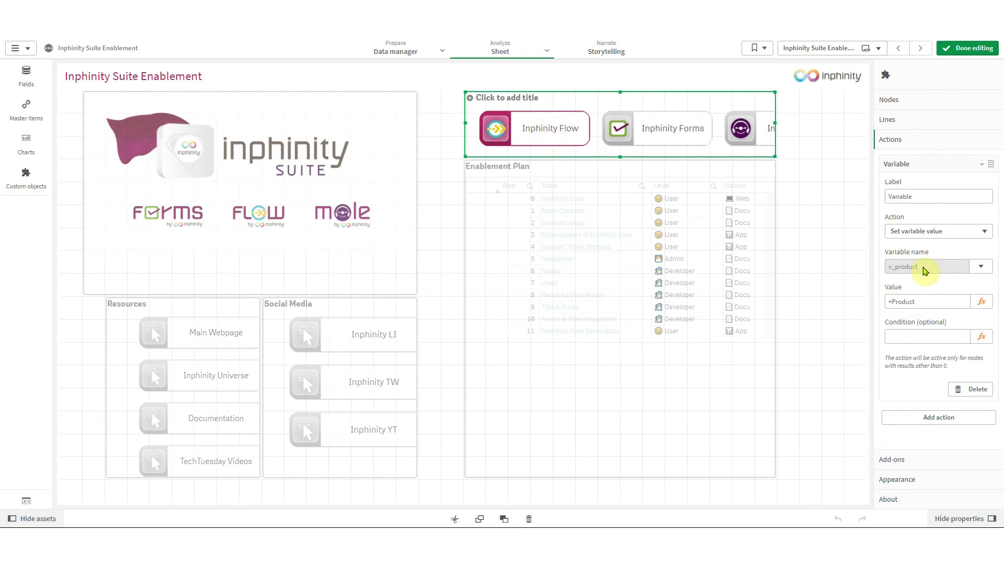
click(902, 303)
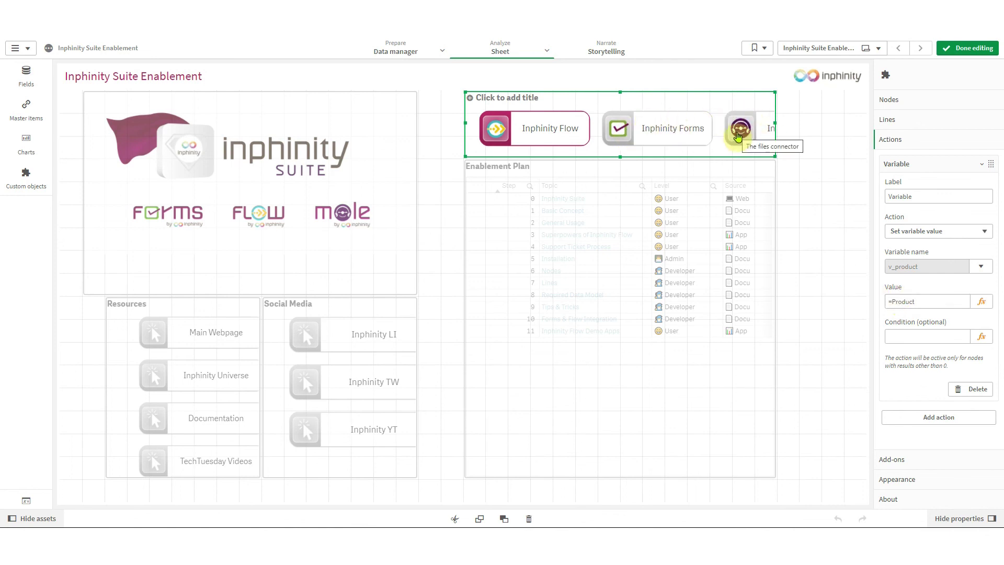
- Examine the node color expression and action icon style in the product selector Flow's node style settings
click(914, 164)
click(907, 478)
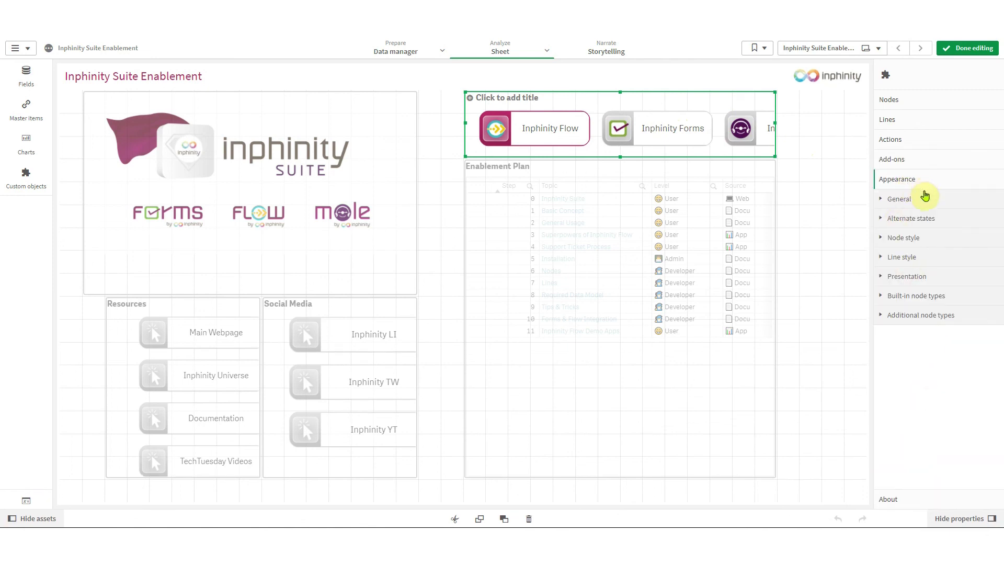
click(928, 234)
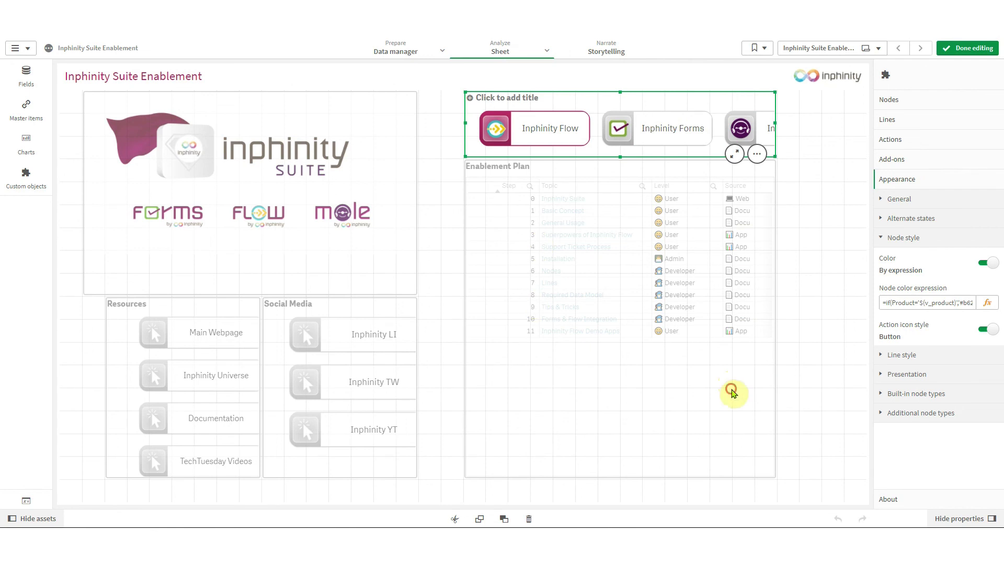
- Turn on tabs for the Enablement Plan container and finish editing the sheet
click(731, 392)
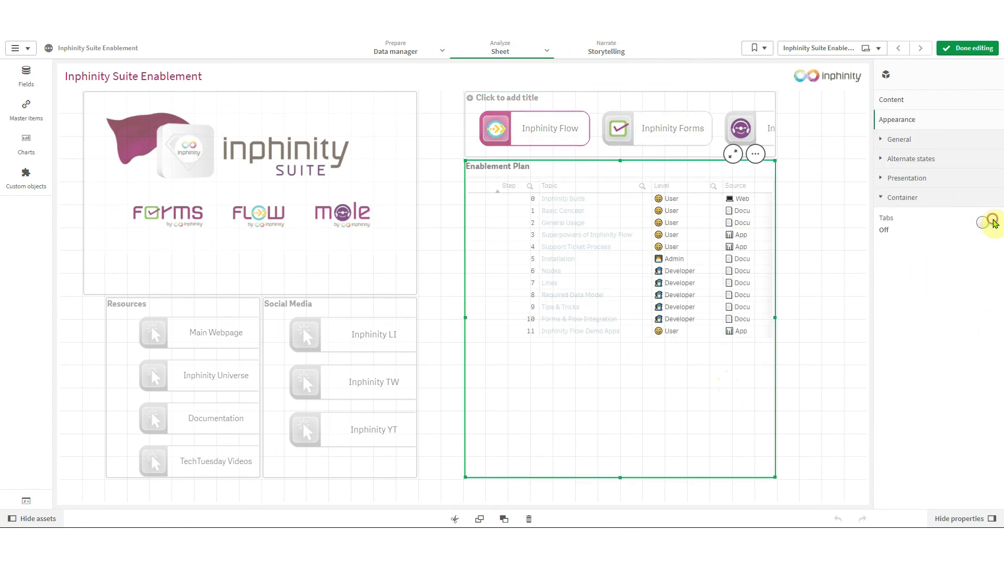
click(985, 223)
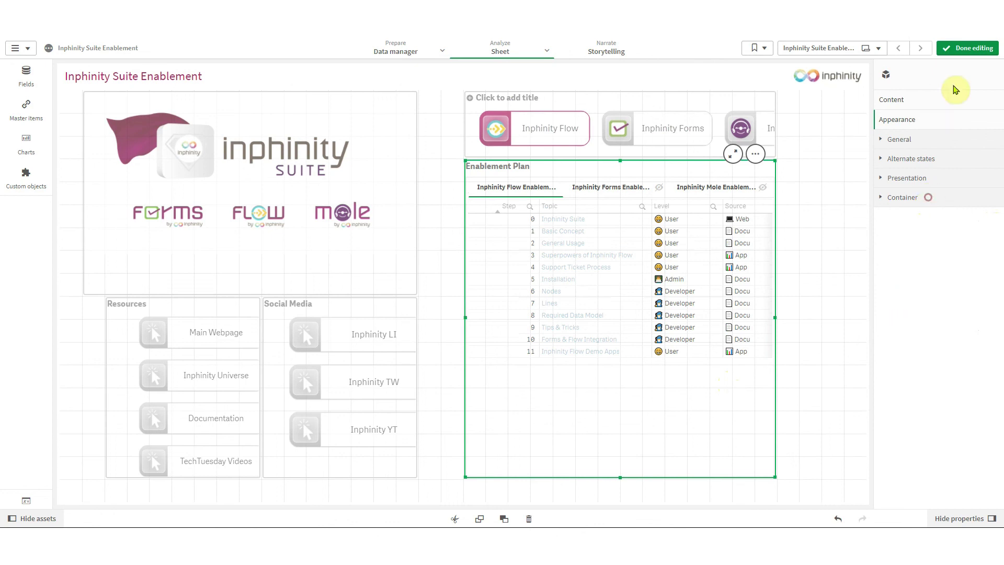
click(967, 48)
- Test the Inphinity Forms and Inphinity Mole selectors against the tabbed enablement plan, and open the Main Webpage resource
click(695, 137)
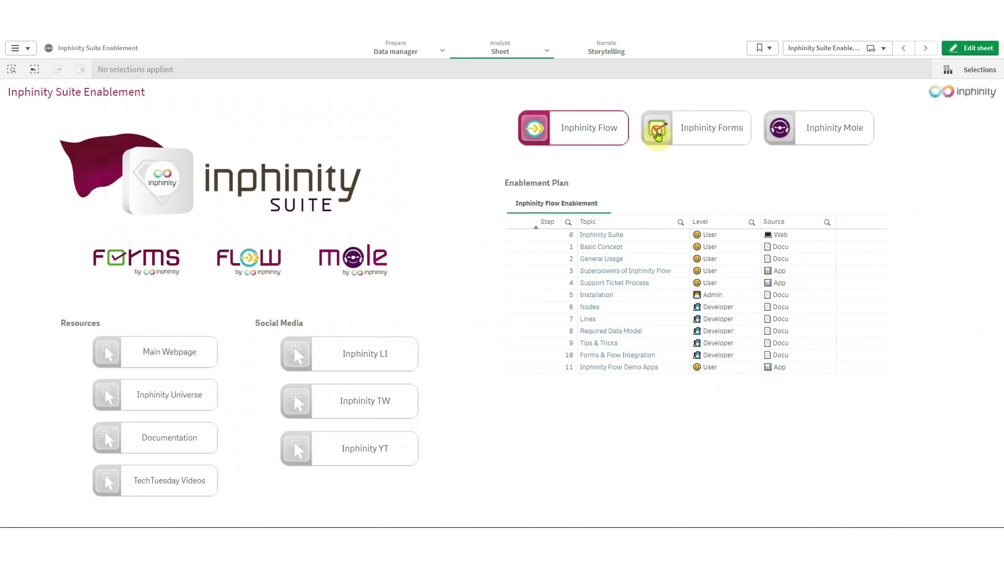
click(784, 132)
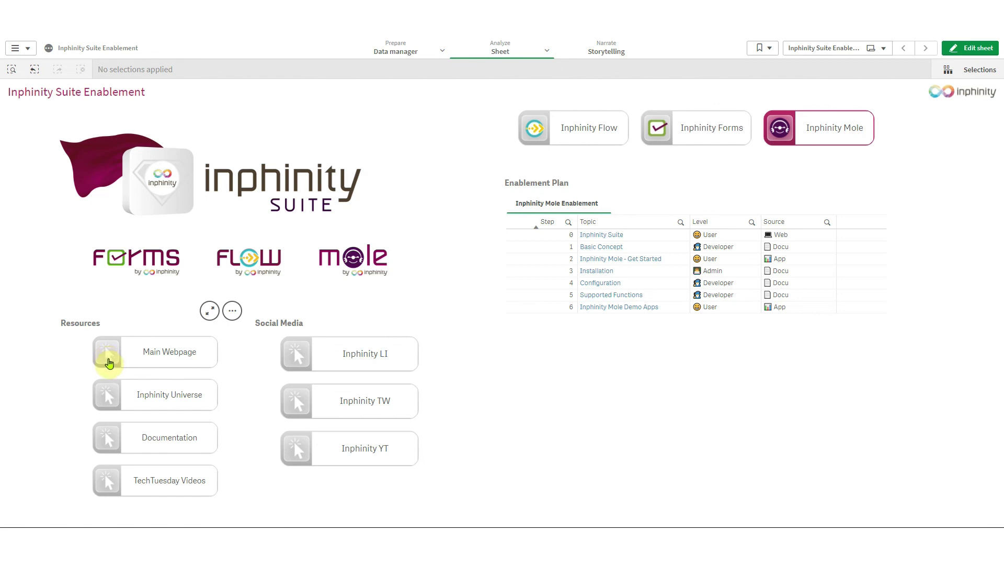
click(109, 362)
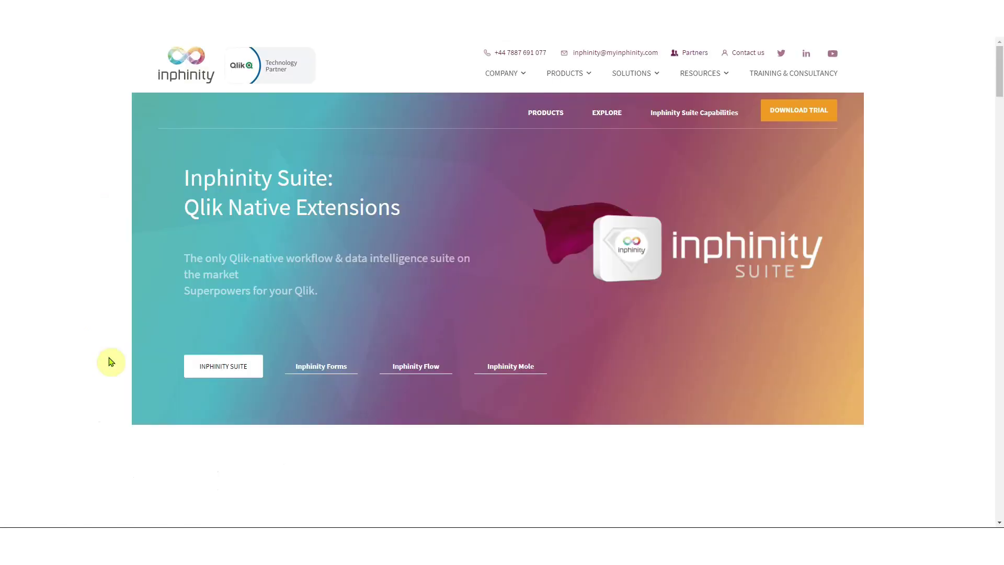